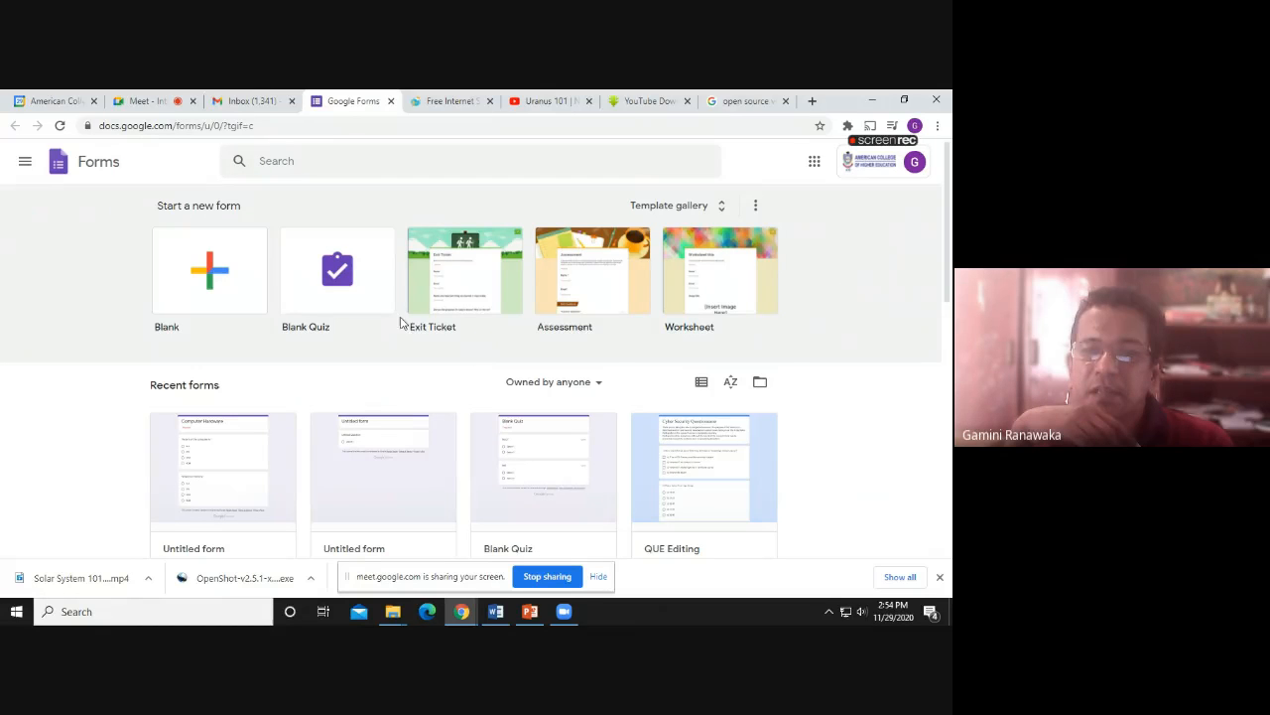
Create a blank form from the Google Forms home page
{"action": "left_click", "coordinate": [217, 283]}
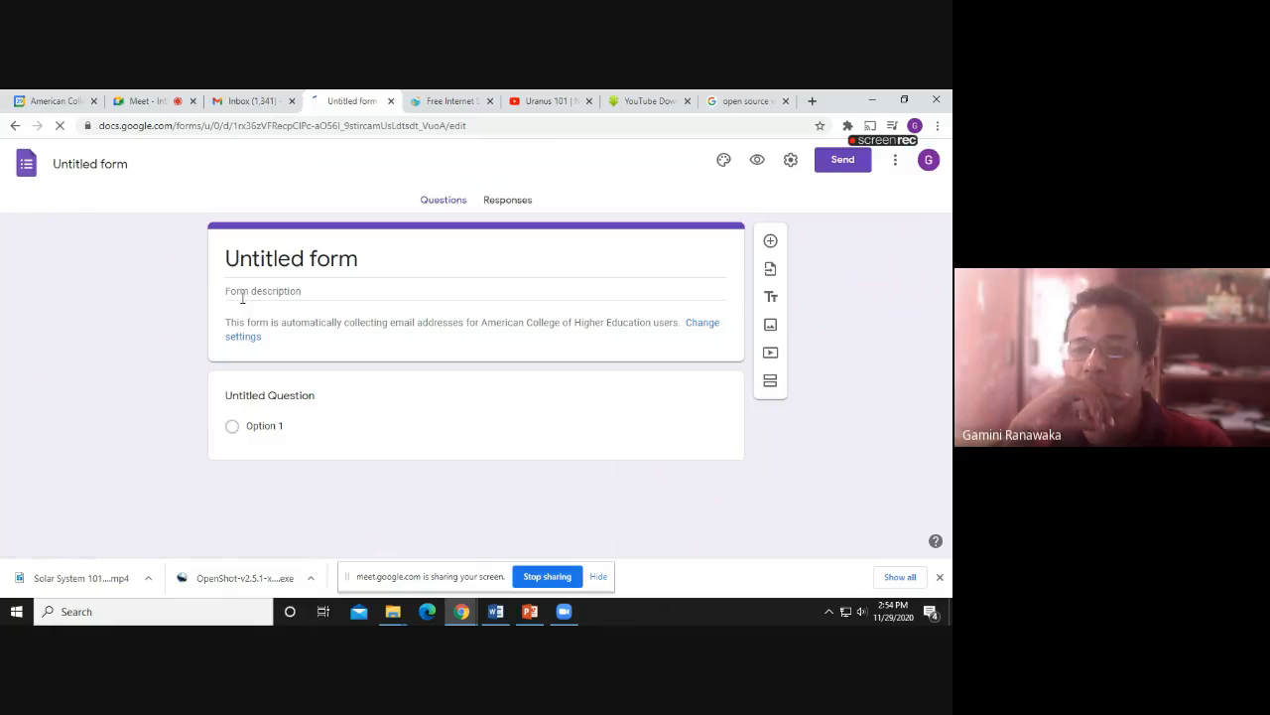
Title the form 'Computer Hardware', fixing the 'Comuter' typo with the spelling suggestion
{"action": "left_click", "coordinate": [248, 260]}
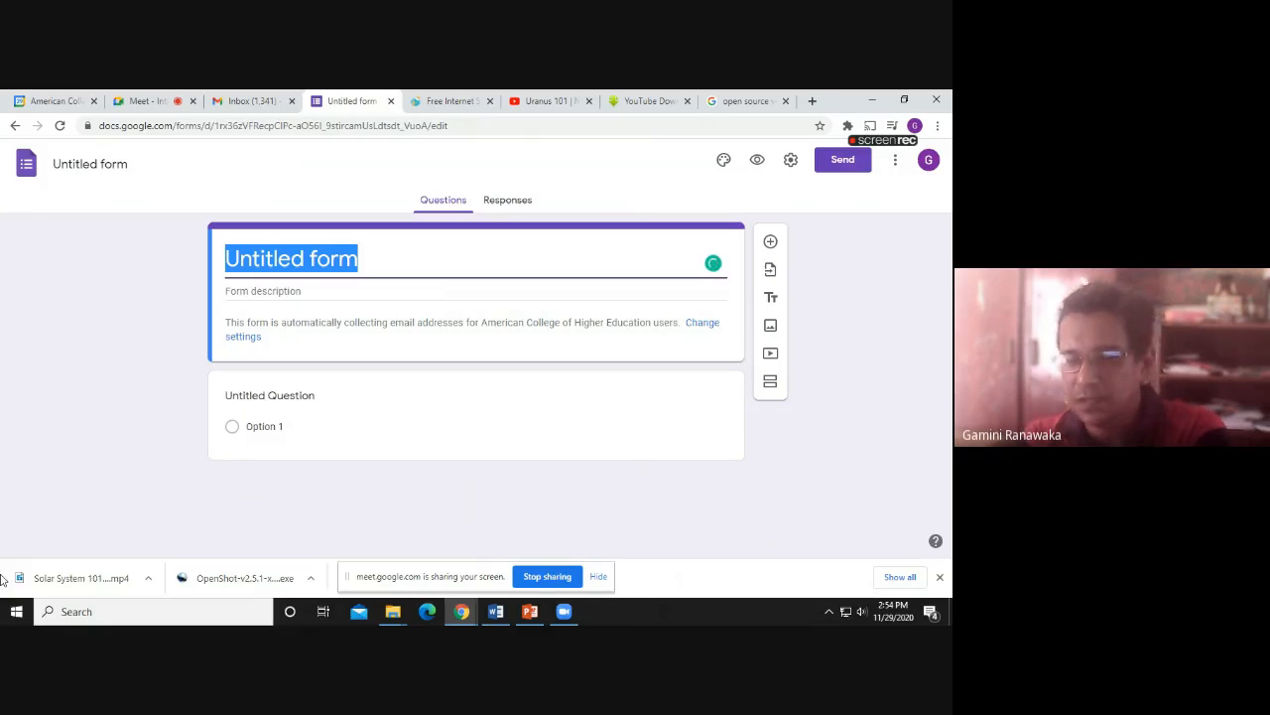
{"action": "type", "text": "Co"}
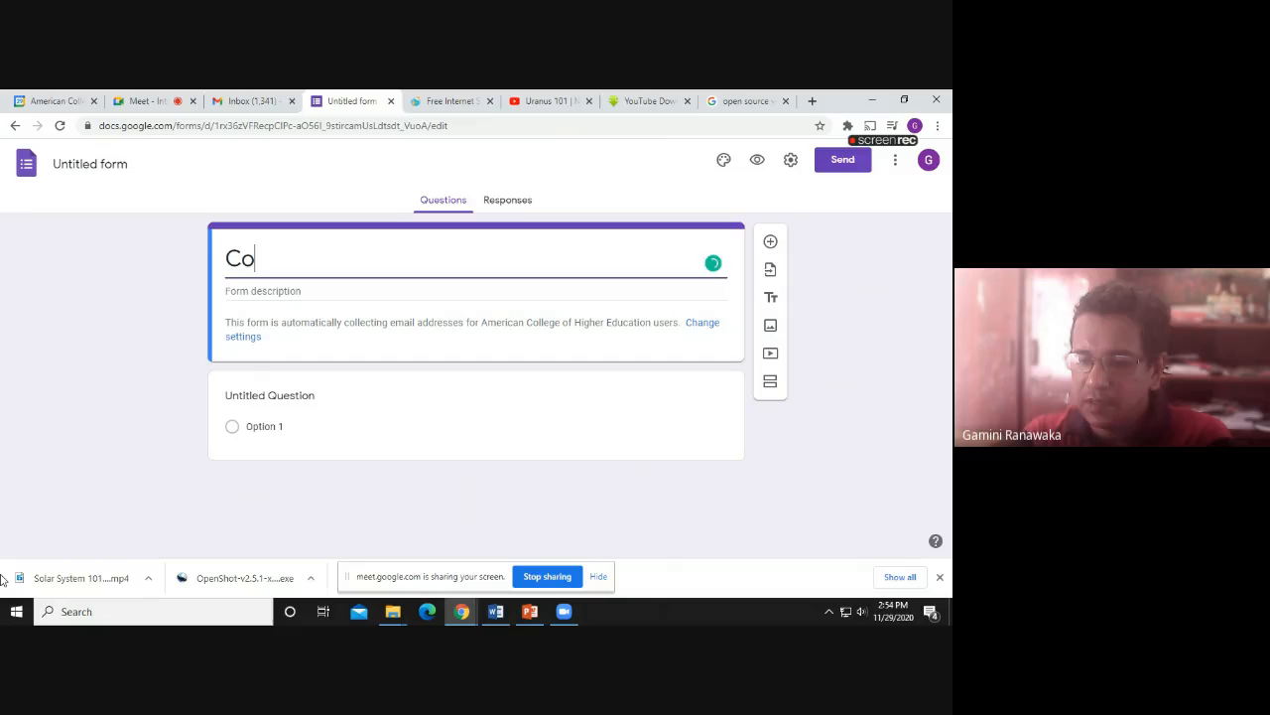
{"action": "type", "text": "m"}
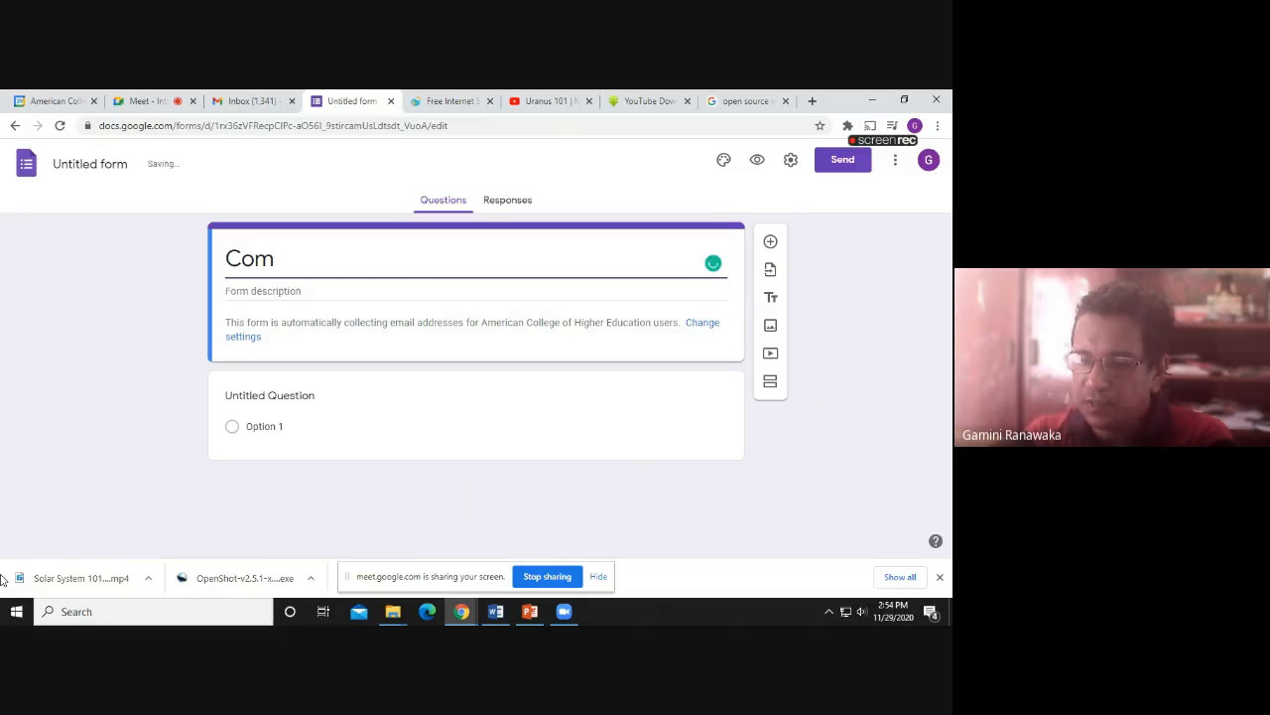
{"action": "type", "text": "uter"}
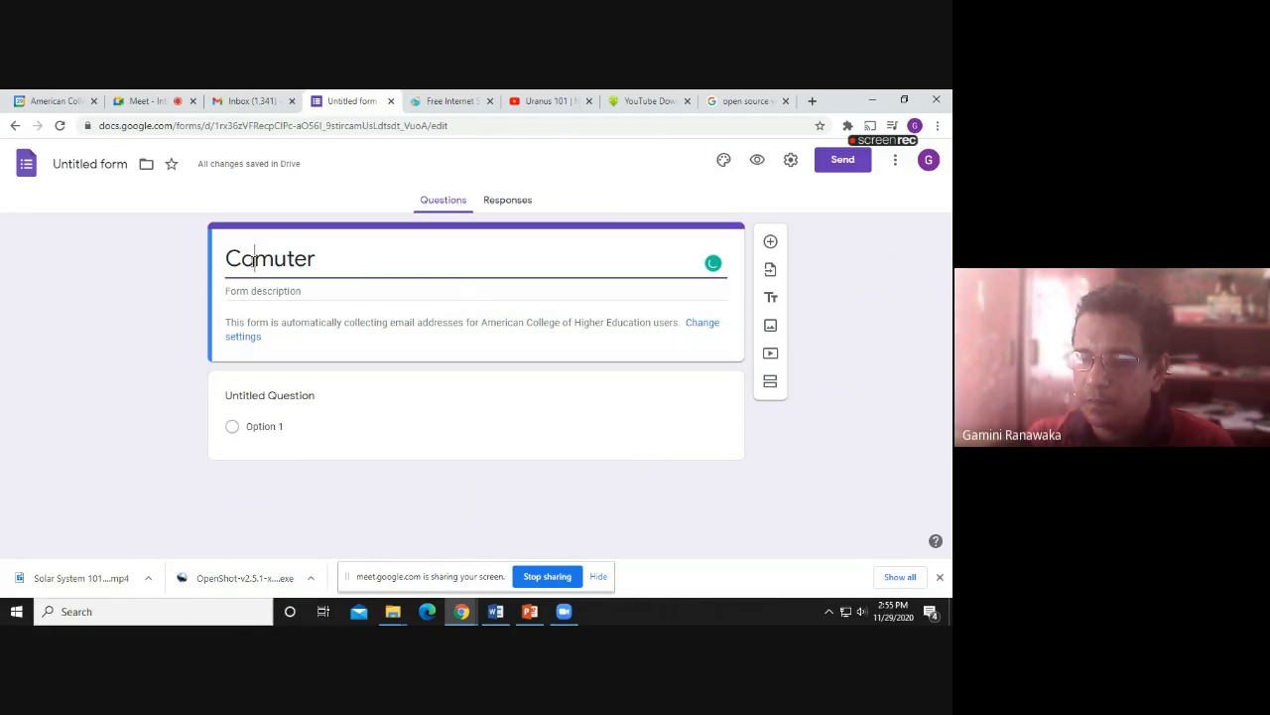
{"action": "left_click", "coordinate": [255, 260]}
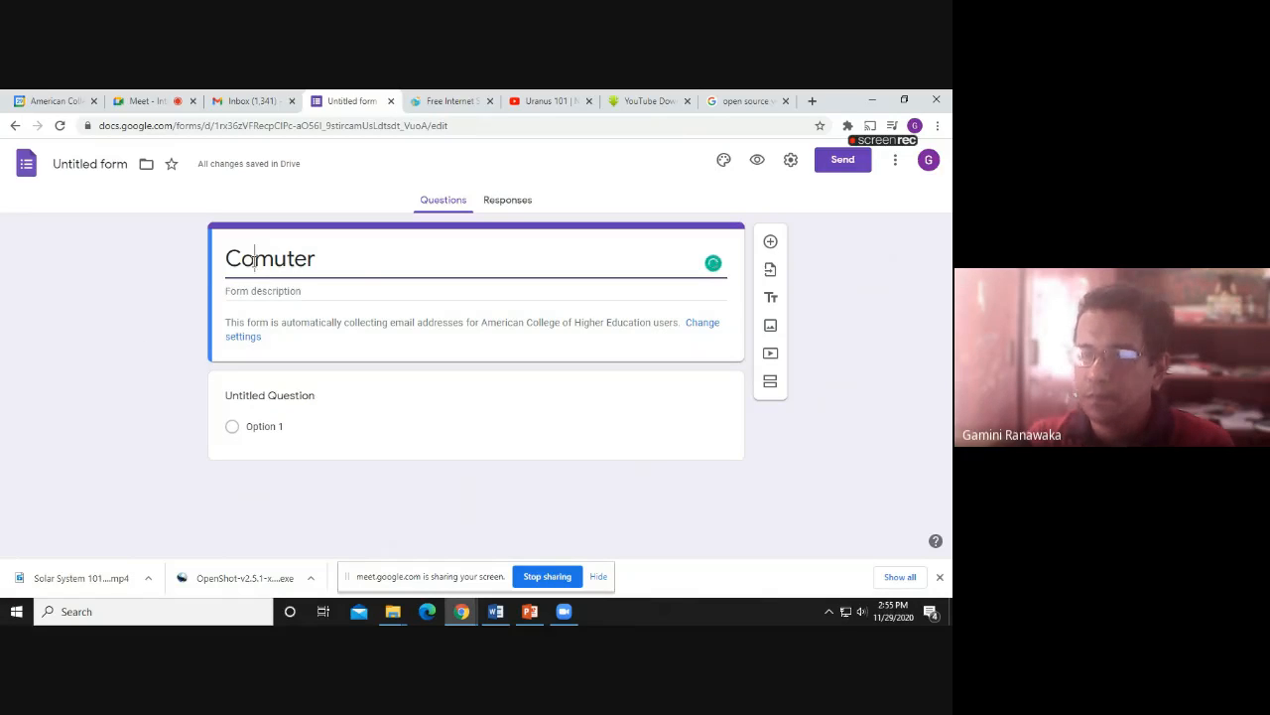
{"action": "mouse_move", "coordinate": [262, 260]}
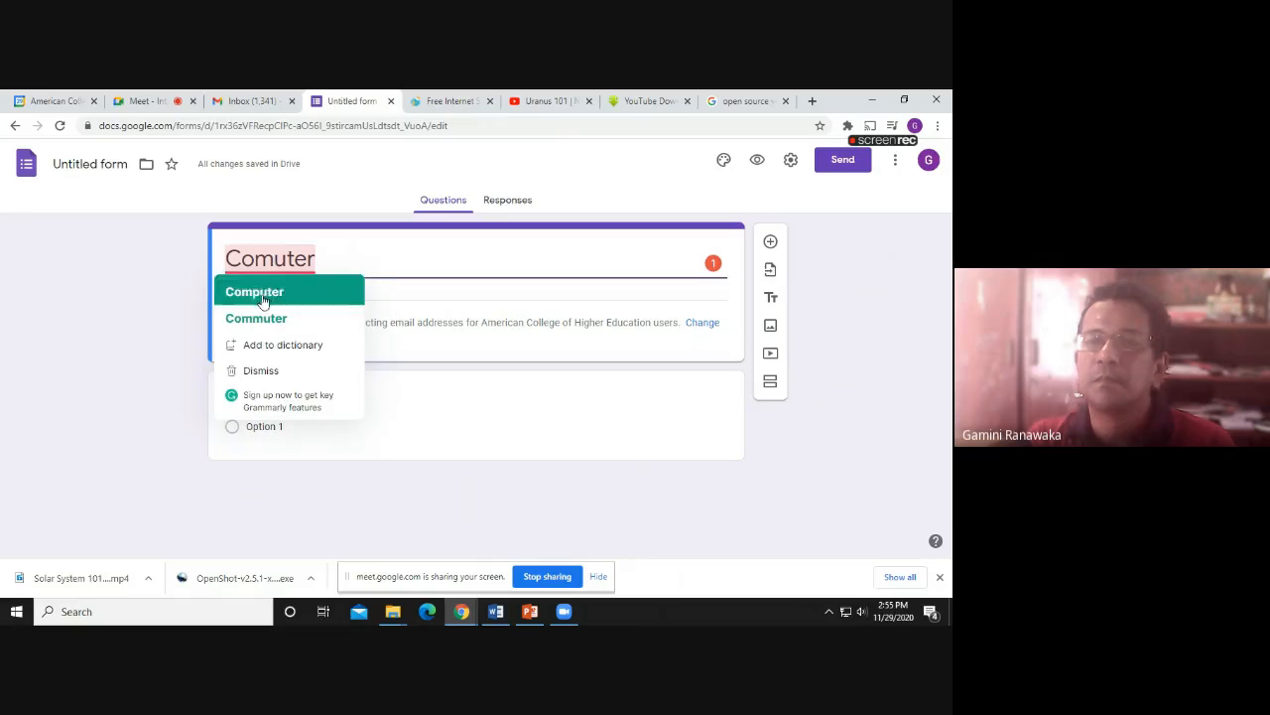
{"action": "left_click", "coordinate": [260, 292]}
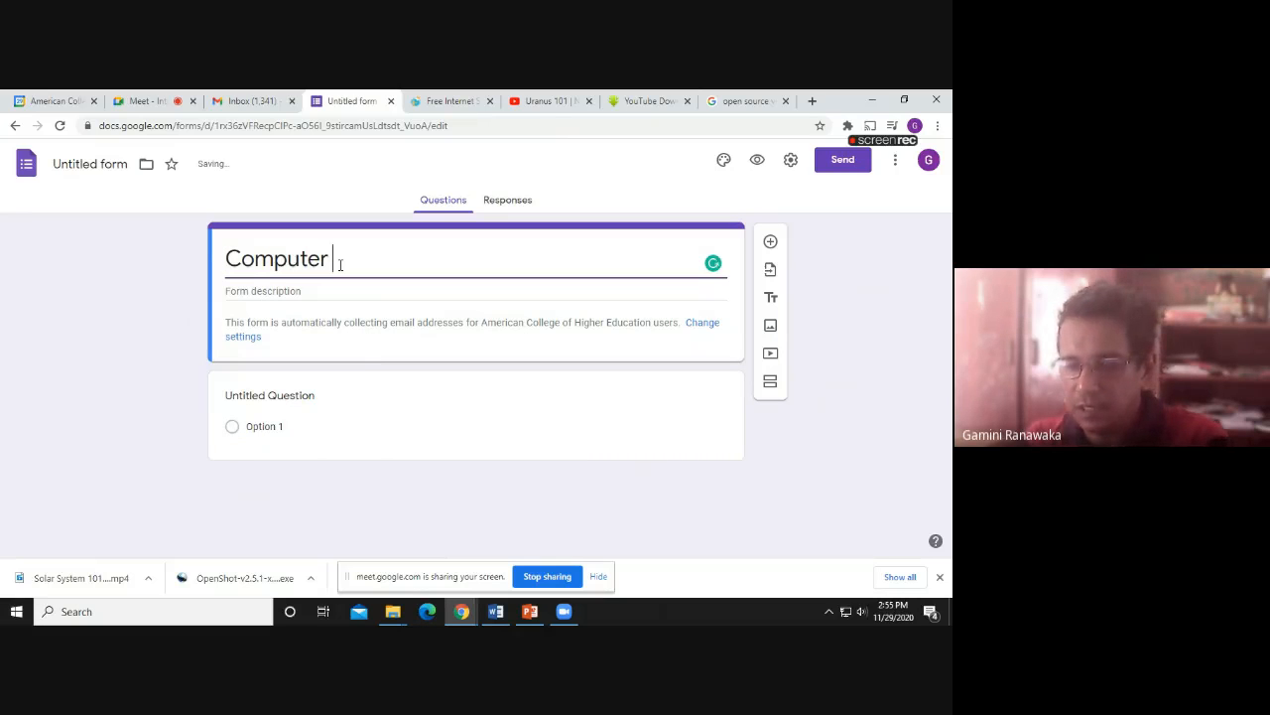
{"action": "type", "text": "Har"}
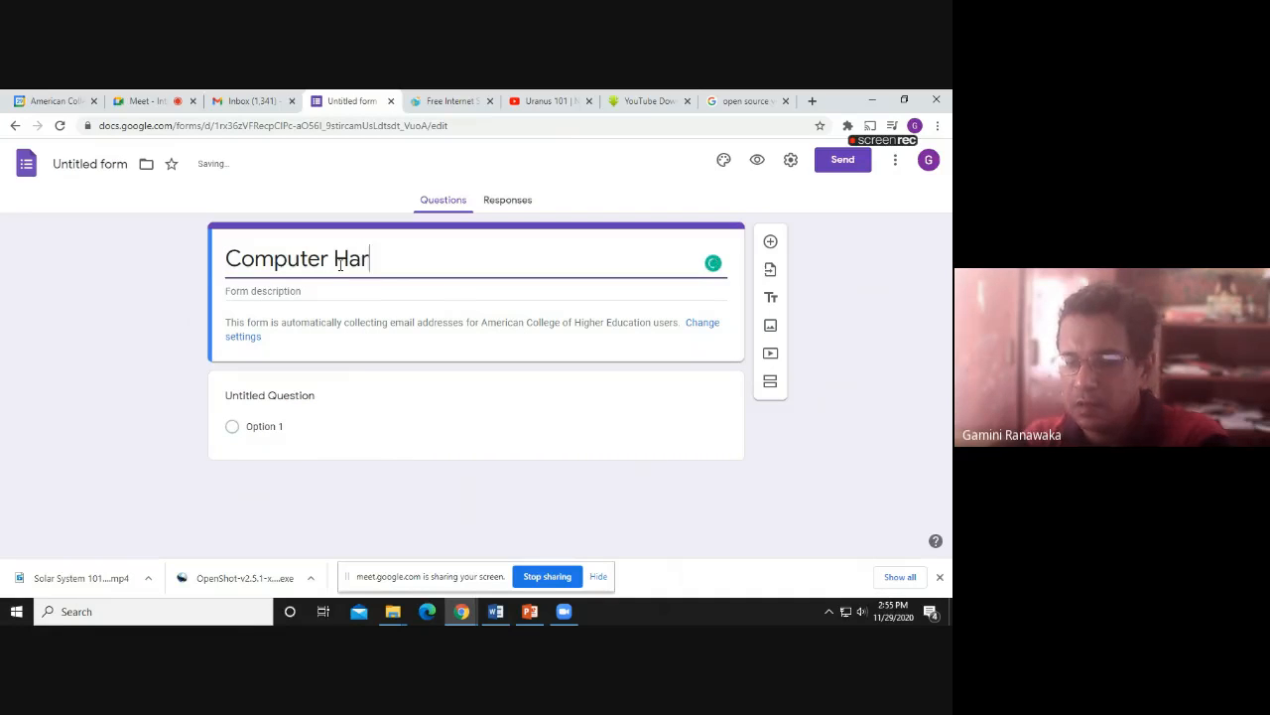
{"action": "type", "text": "dware"}
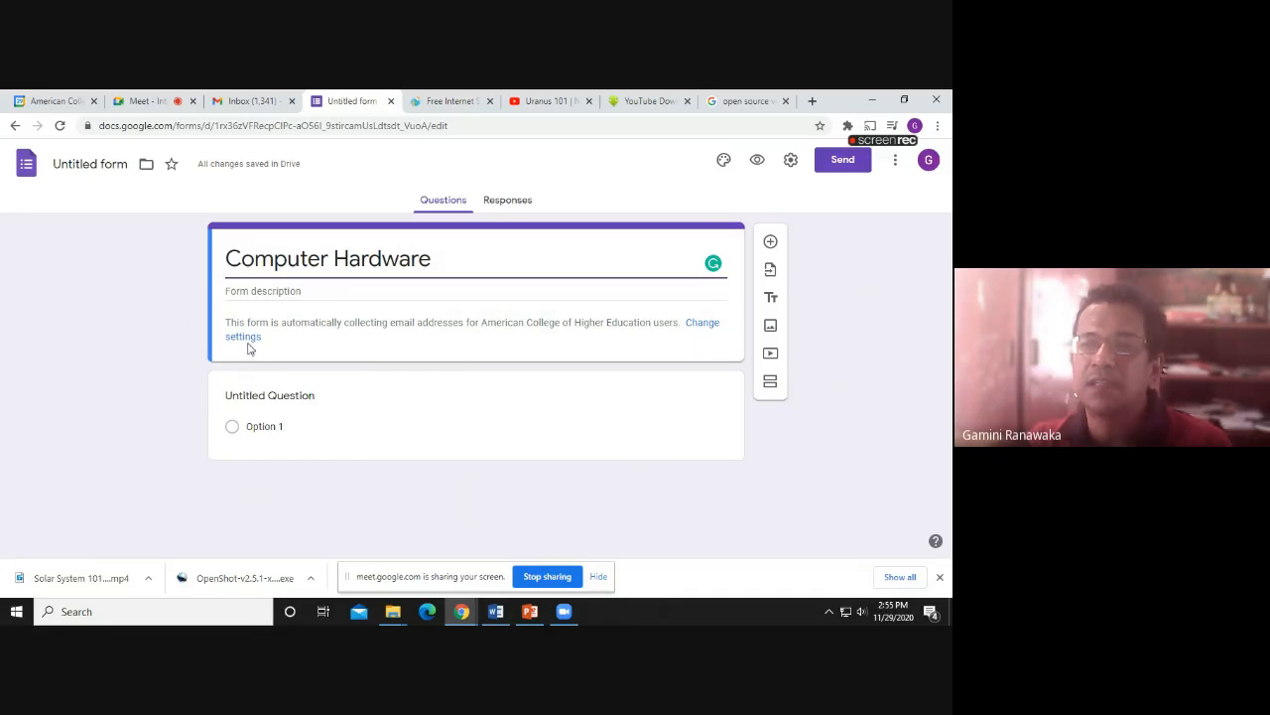
Keep the first question as Multiple choice and enter 'Waht is the brain of the computer'
{"action": "left_click", "coordinate": [241, 397]}
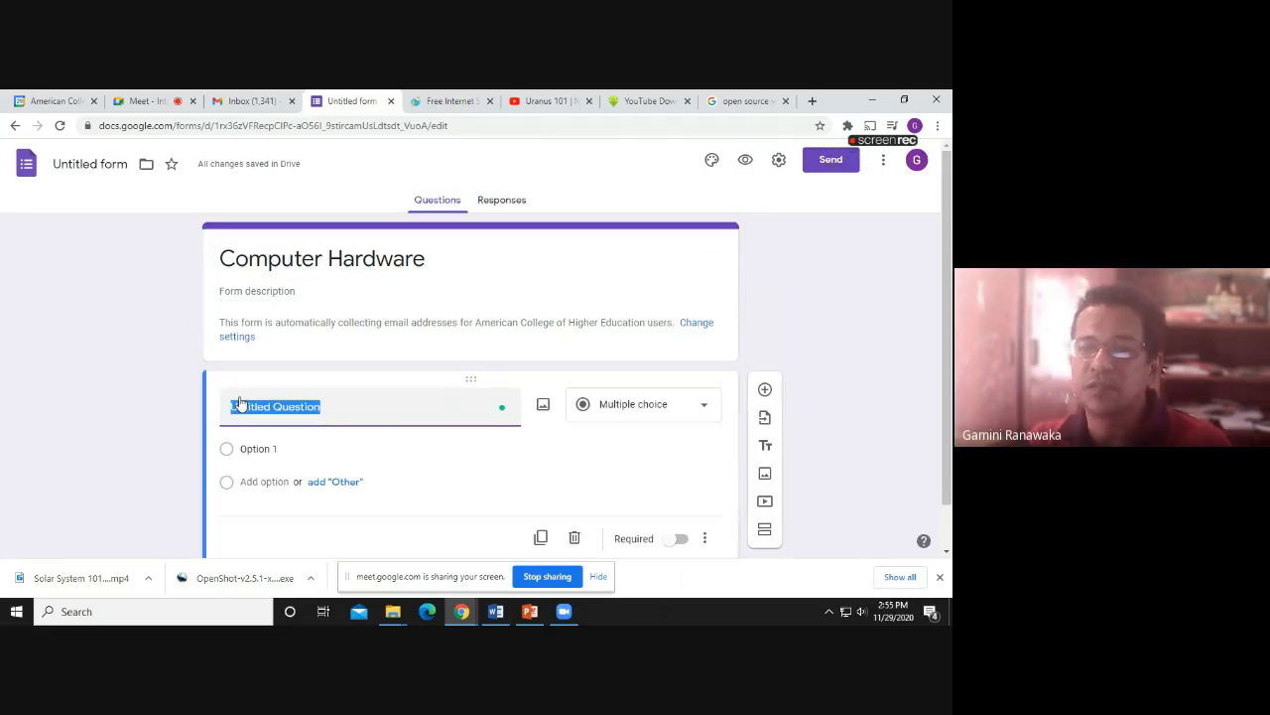
{"action": "left_click", "coordinate": [649, 410]}
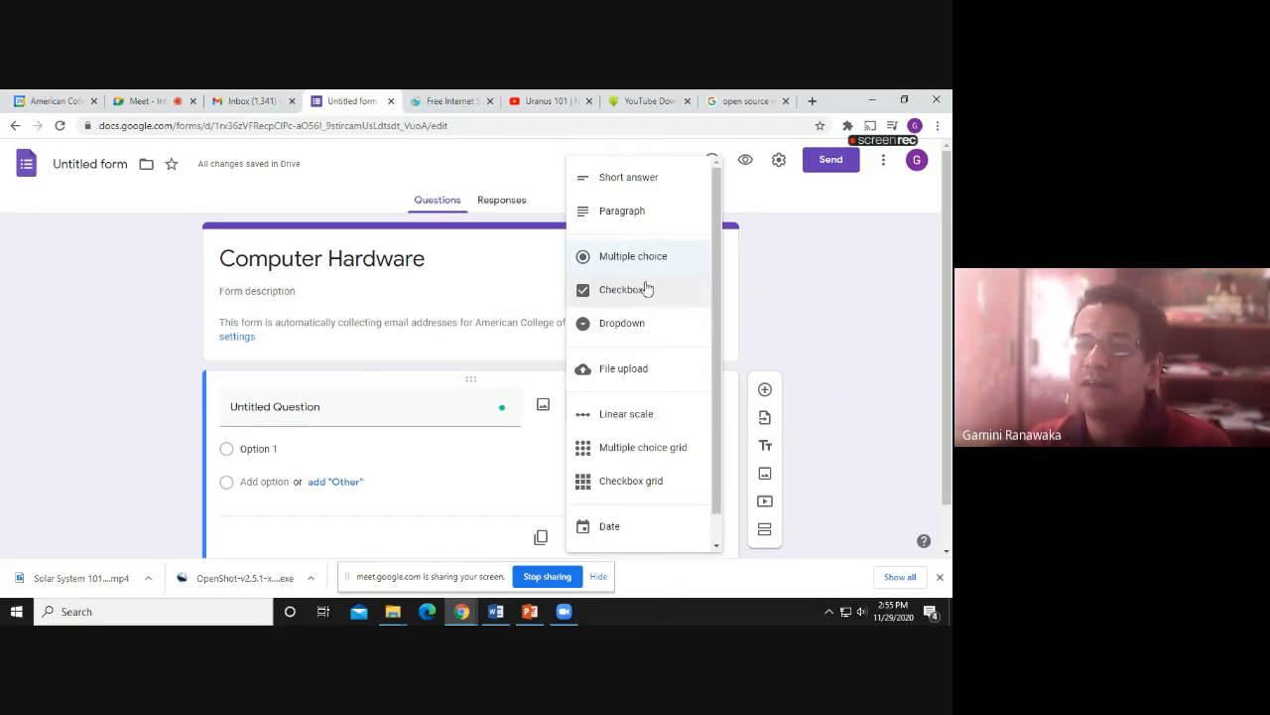
{"action": "left_click", "coordinate": [296, 407]}
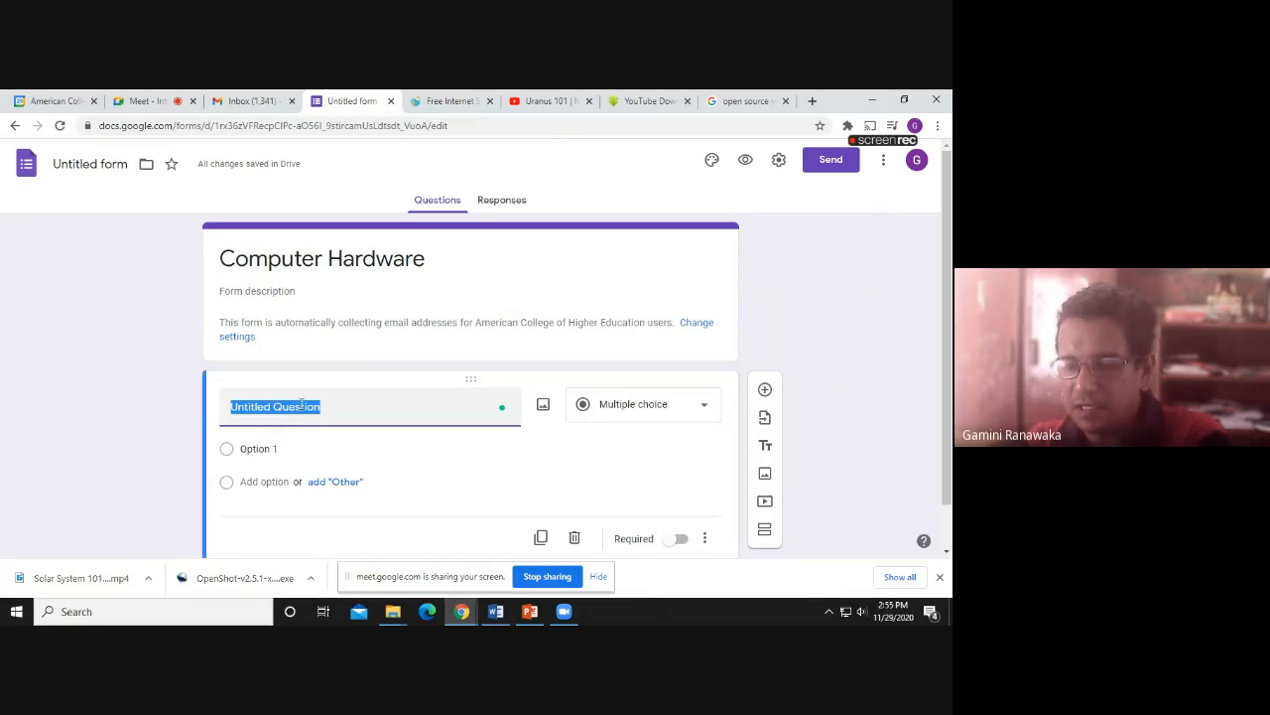
{"action": "type", "text": "W"}
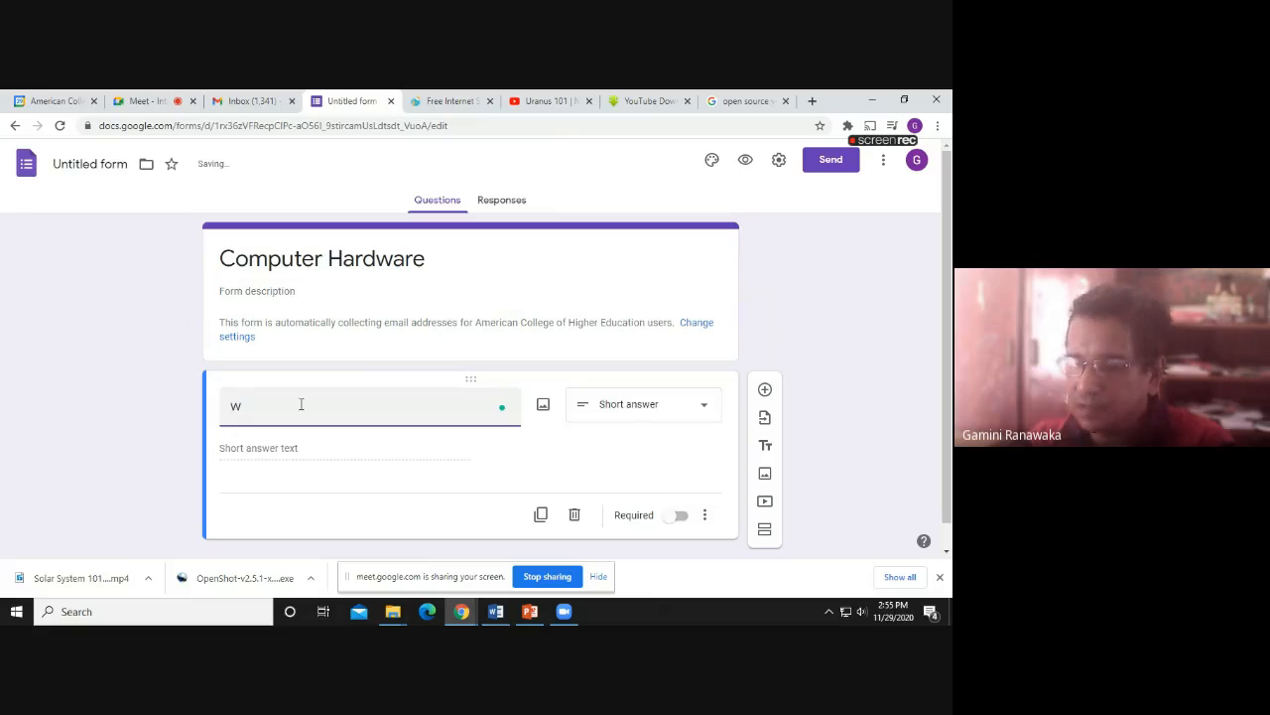
{"action": "type", "text": "a"}
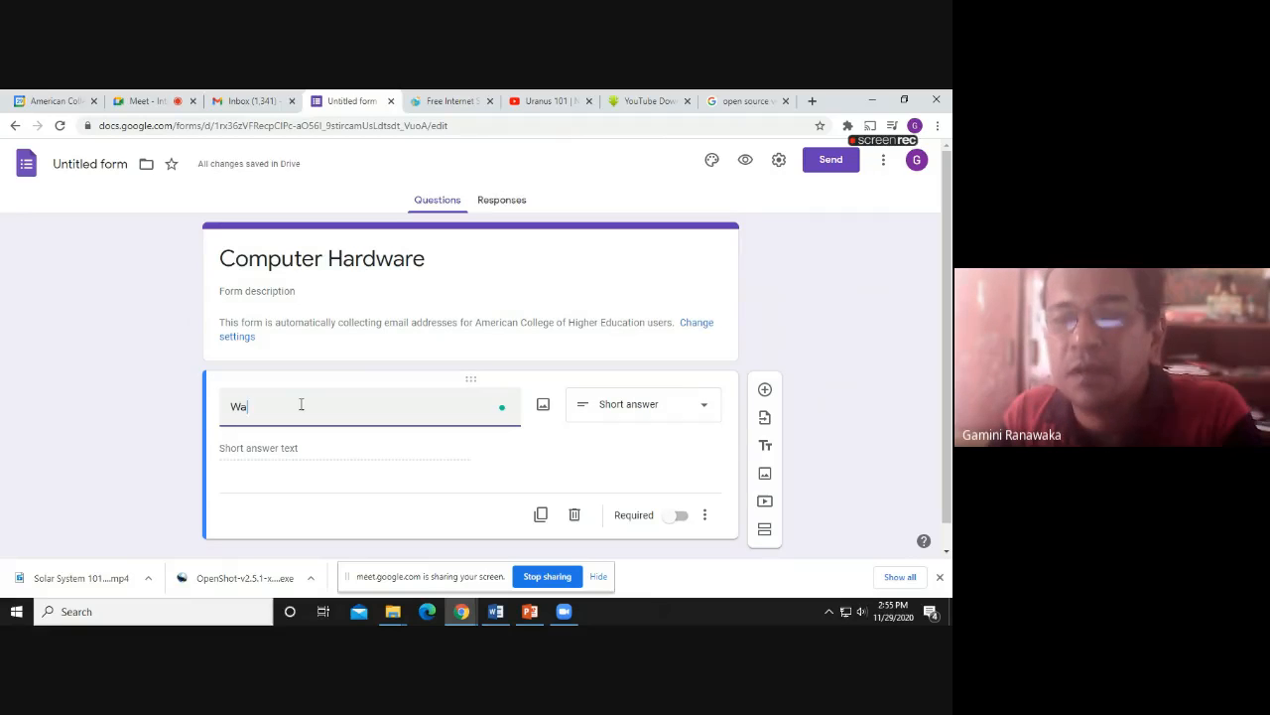
{"action": "type", "text": "ht"}
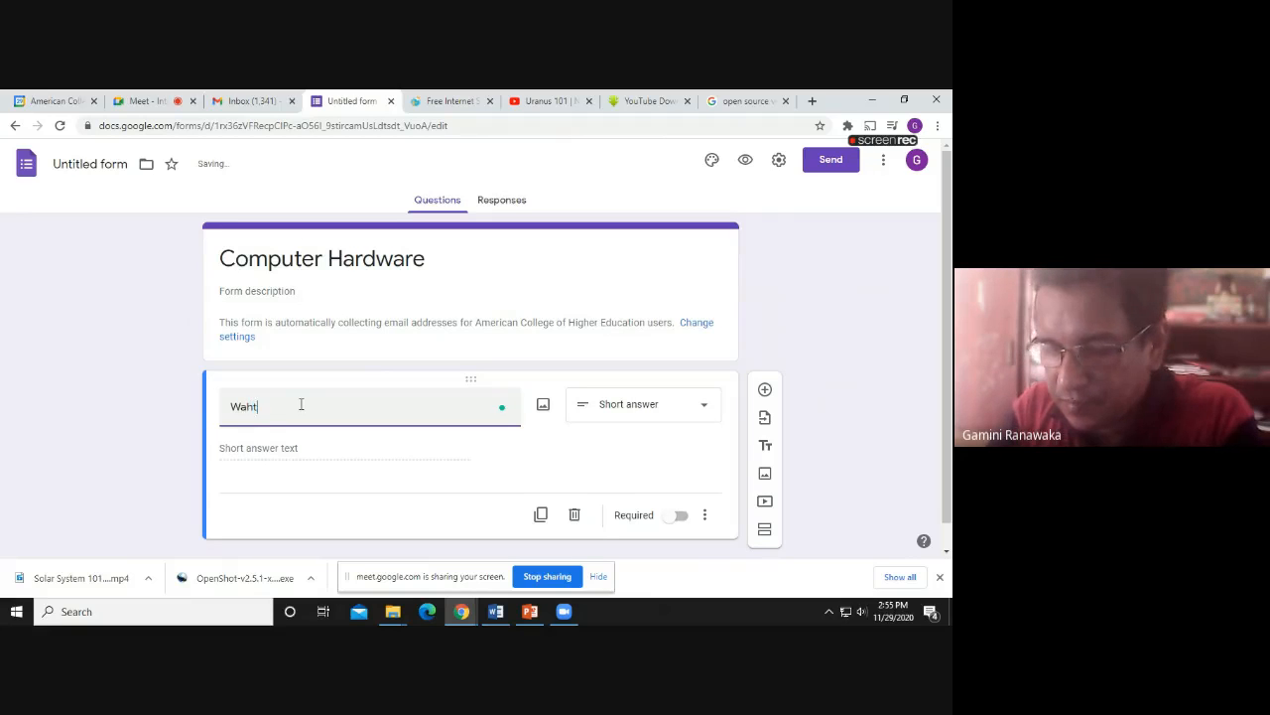
{"action": "type", "text": " is th"}
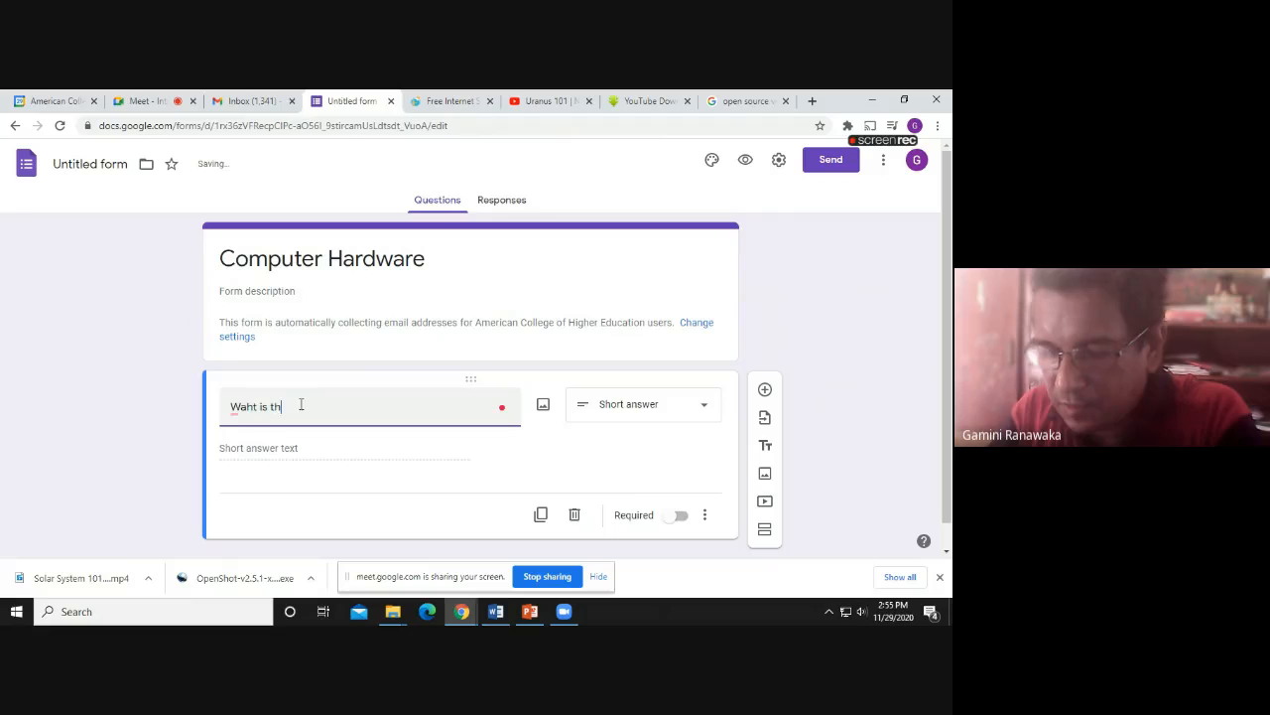
{"action": "type", "text": "e bra"}
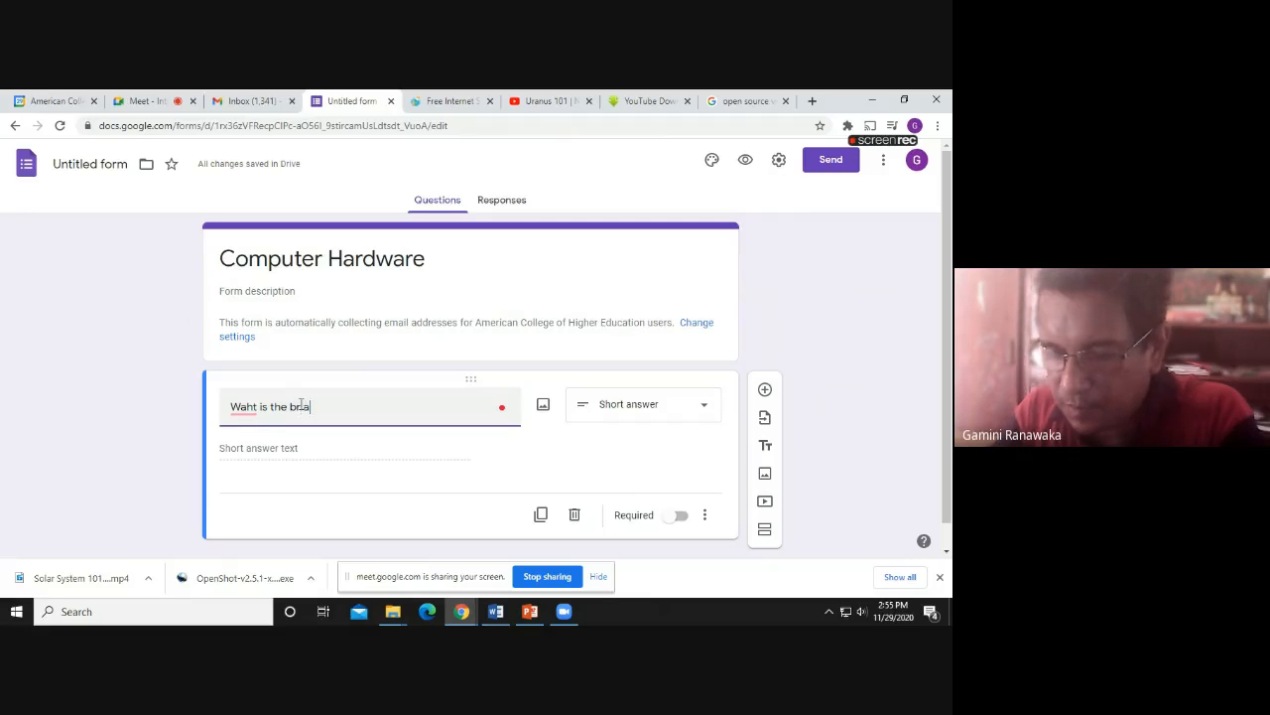
{"action": "type", "text": "in of"}
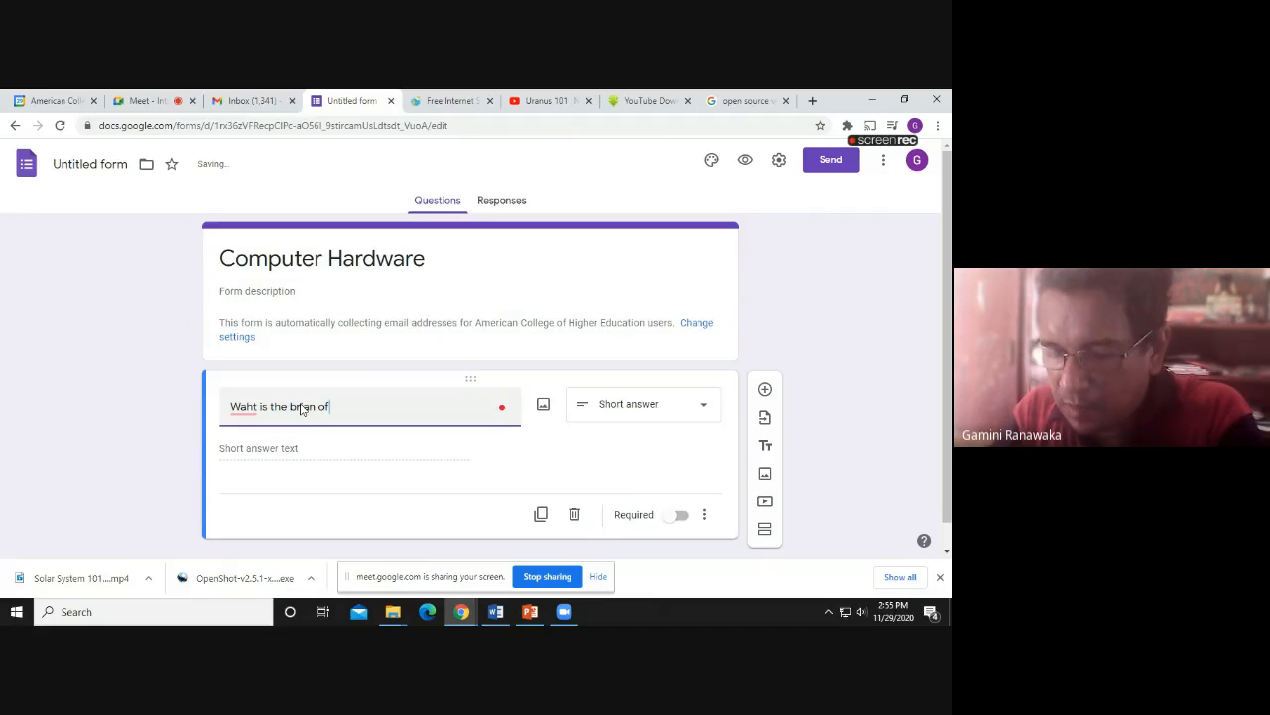
{"action": "type", "text": " the "}
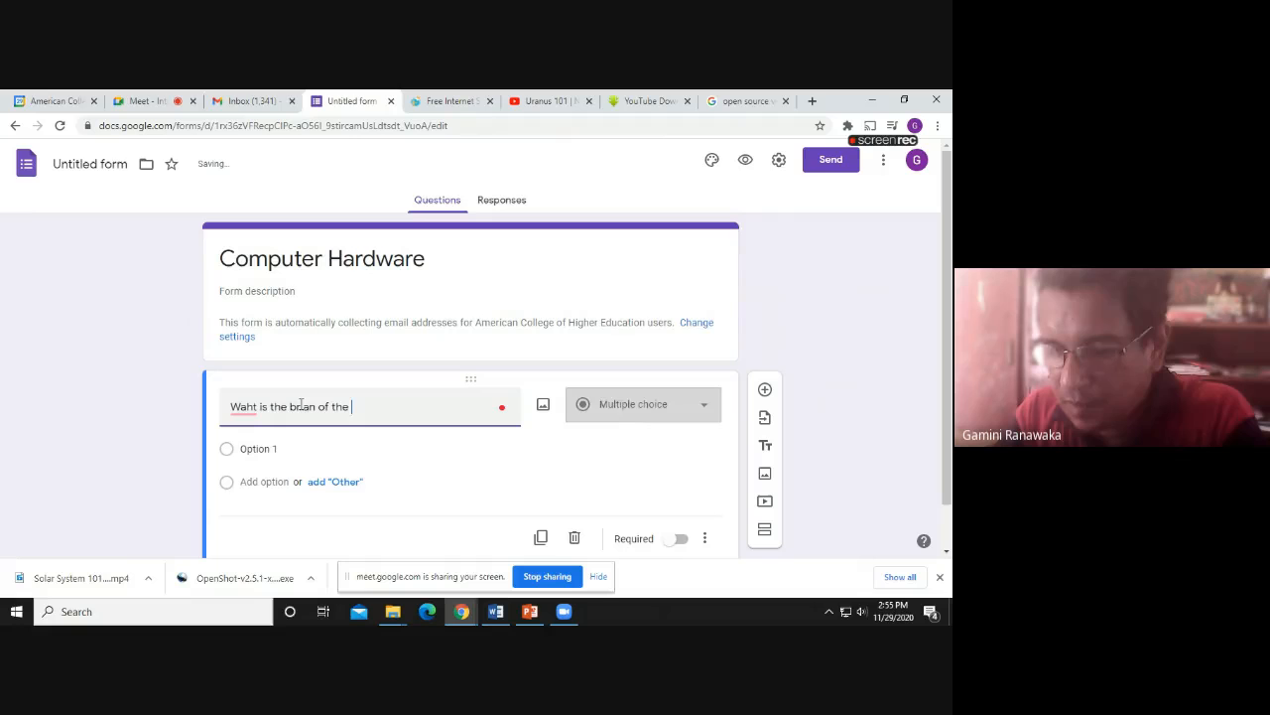
{"action": "type", "text": "comp"}
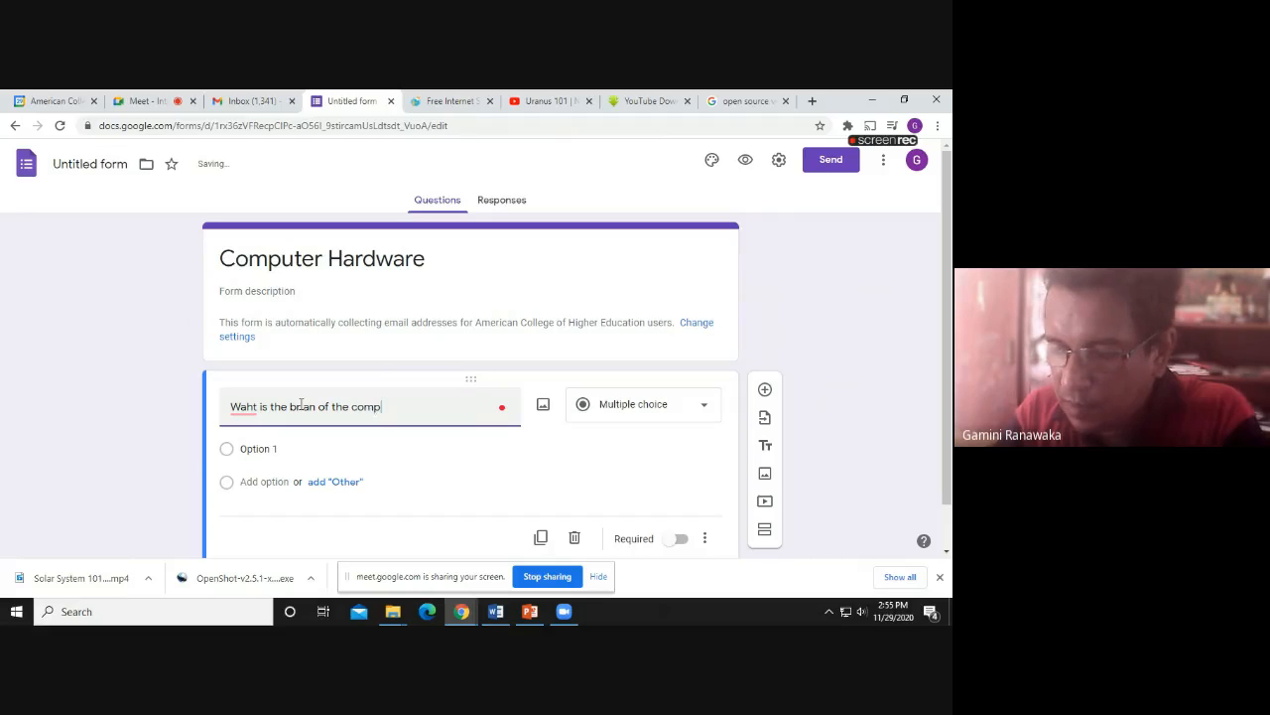
{"action": "type", "text": "uter"}
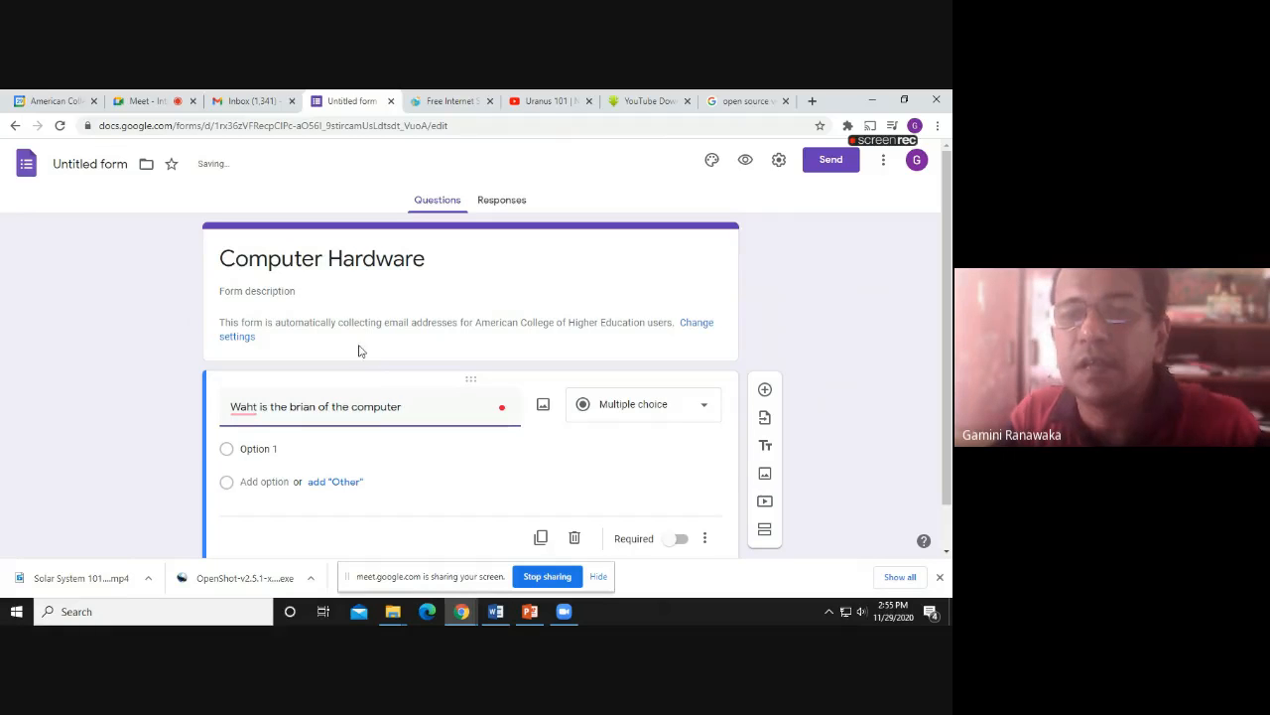
Fill in the answer options RAM, ROM, CPU and GPU
{"action": "left_click", "coordinate": [260, 451]}
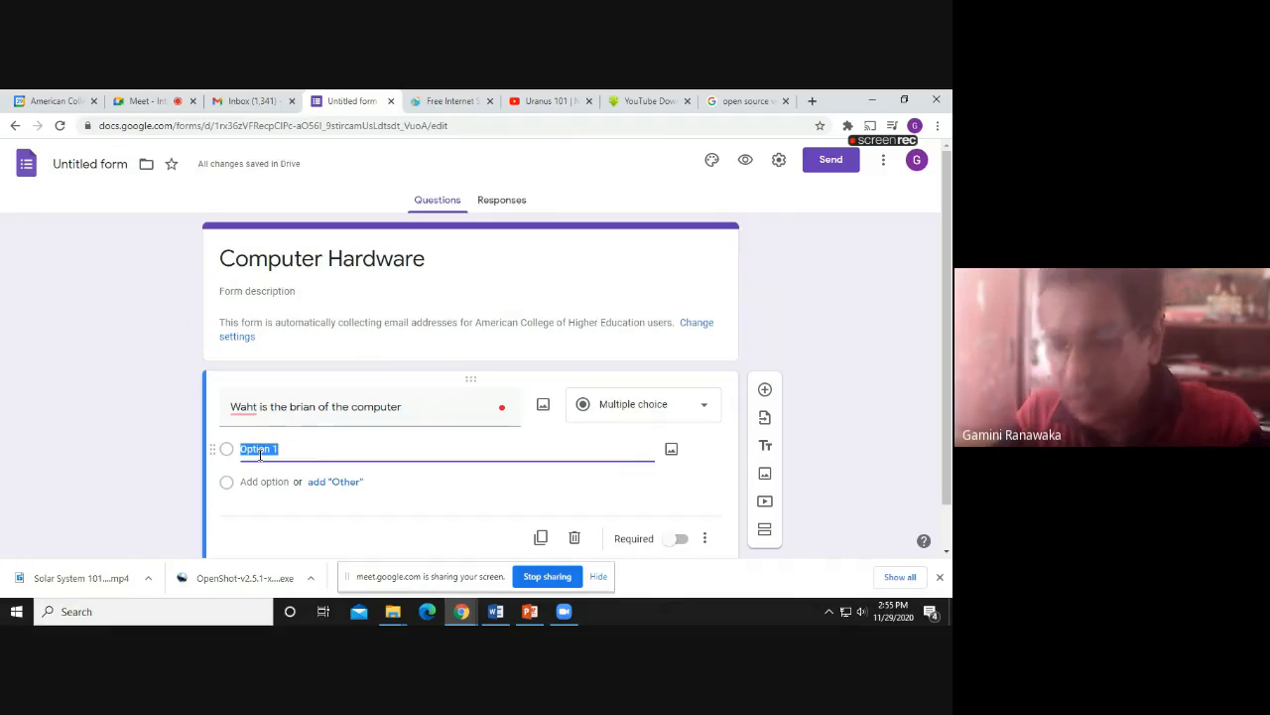
{"action": "type", "text": "R"}
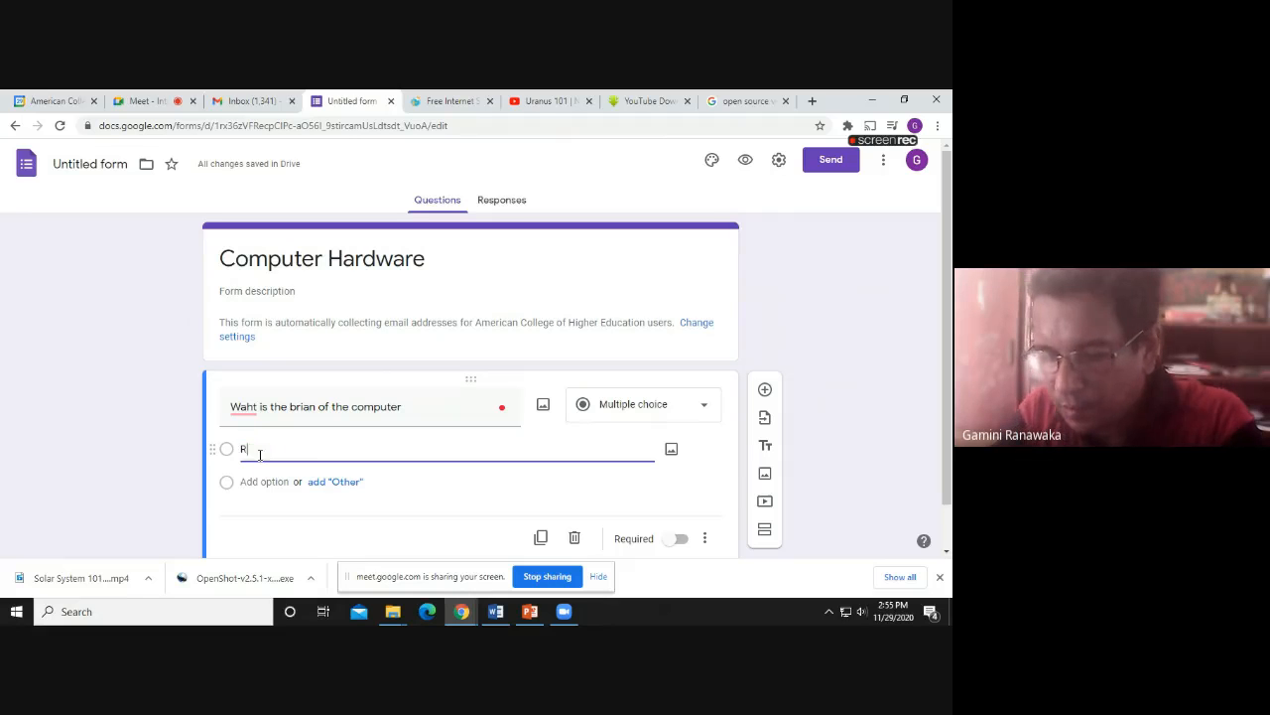
{"action": "type", "text": "AM"}
{"action": "left_click", "coordinate": [260, 482]}
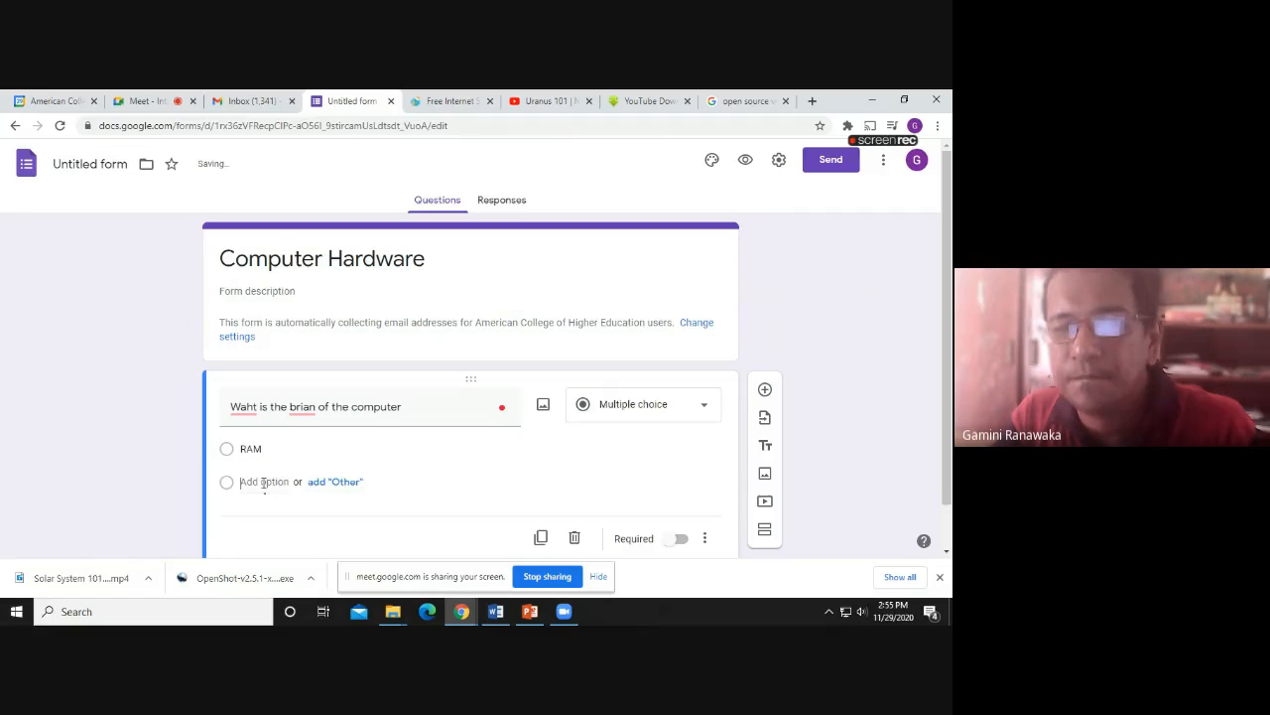
{"action": "type", "text": "ROM"}
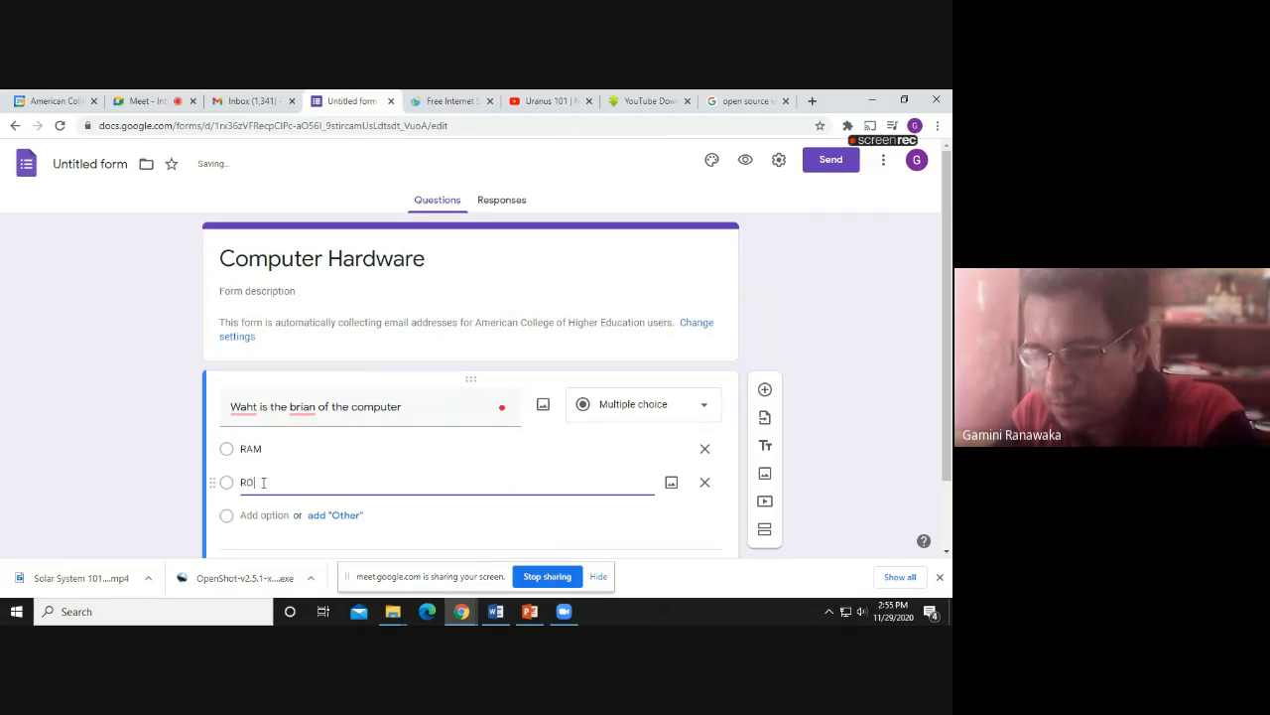
{"action": "left_click", "coordinate": [252, 516]}
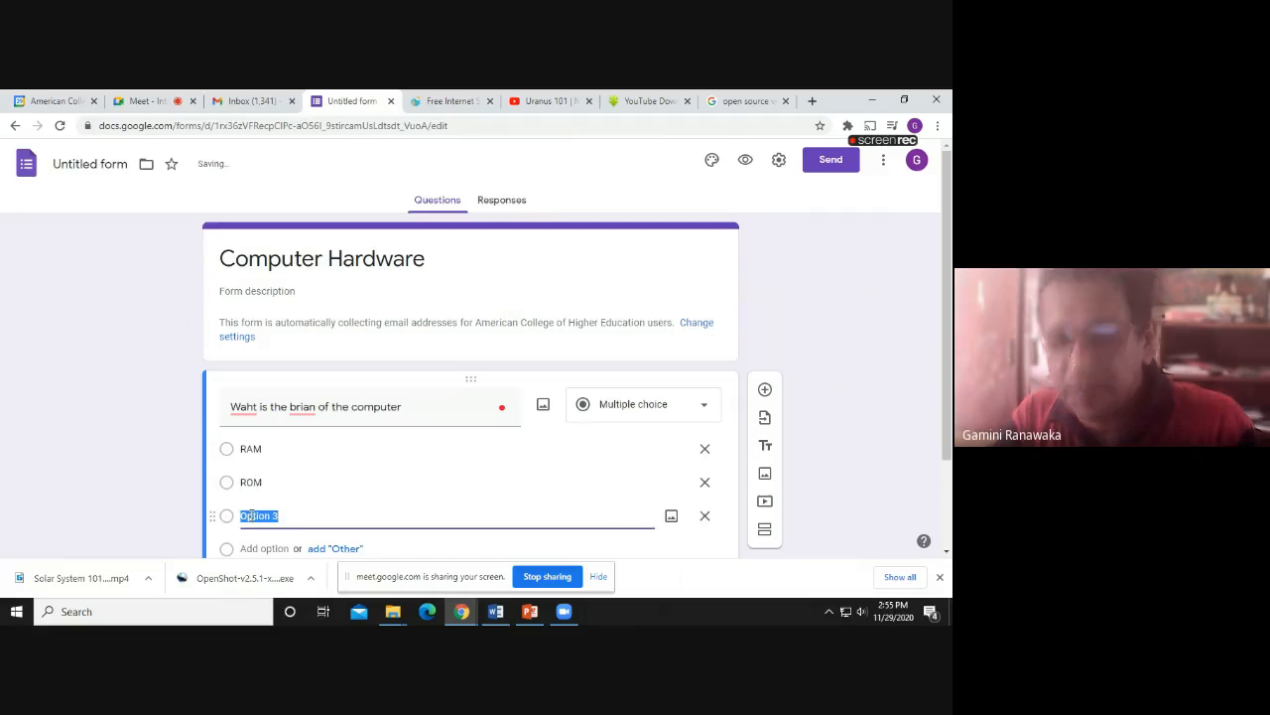
{"action": "type", "text": "CP"}
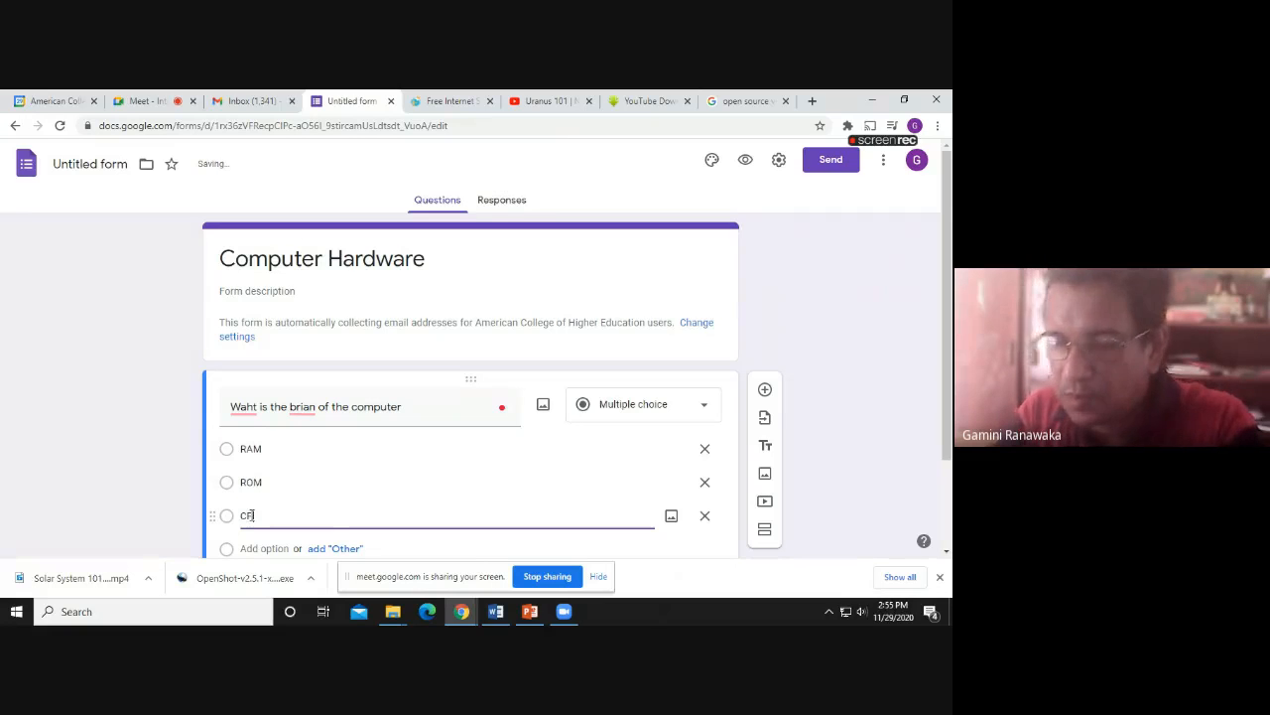
{"action": "type", "text": "U"}
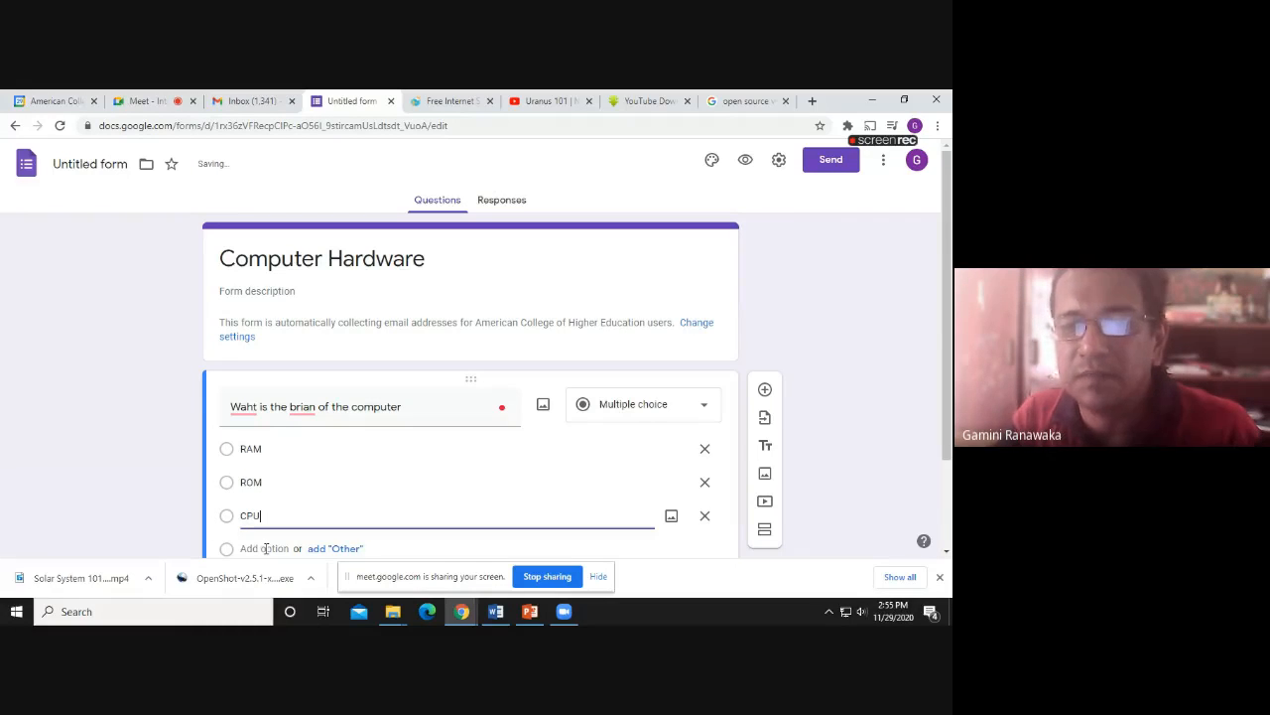
{"action": "left_click", "coordinate": [266, 548]}
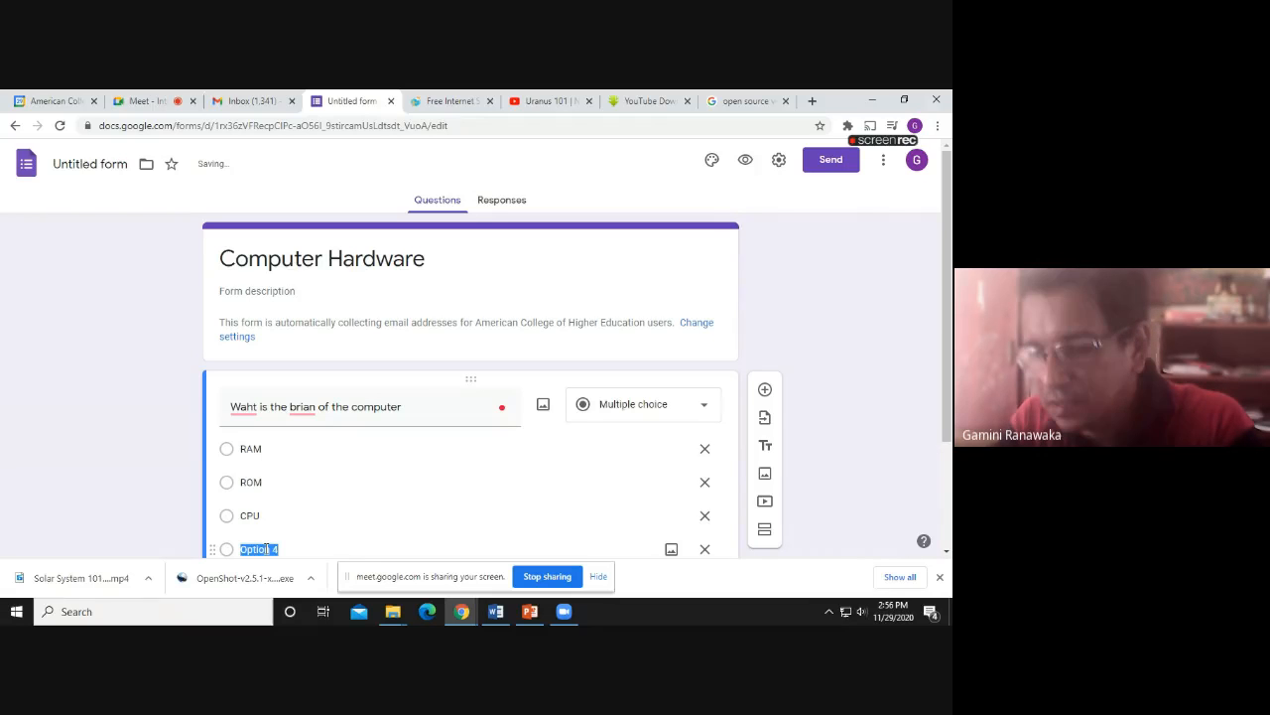
{"action": "type", "text": "GP"}
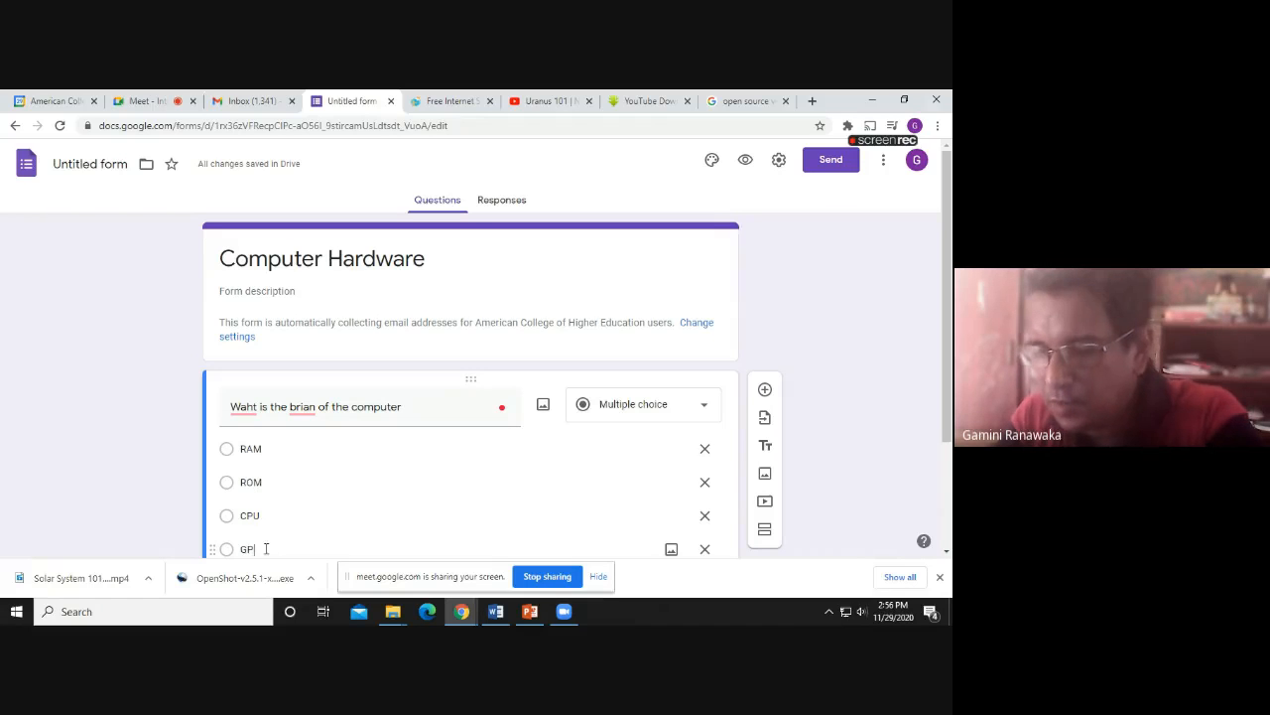
{"action": "type", "text": "U"}
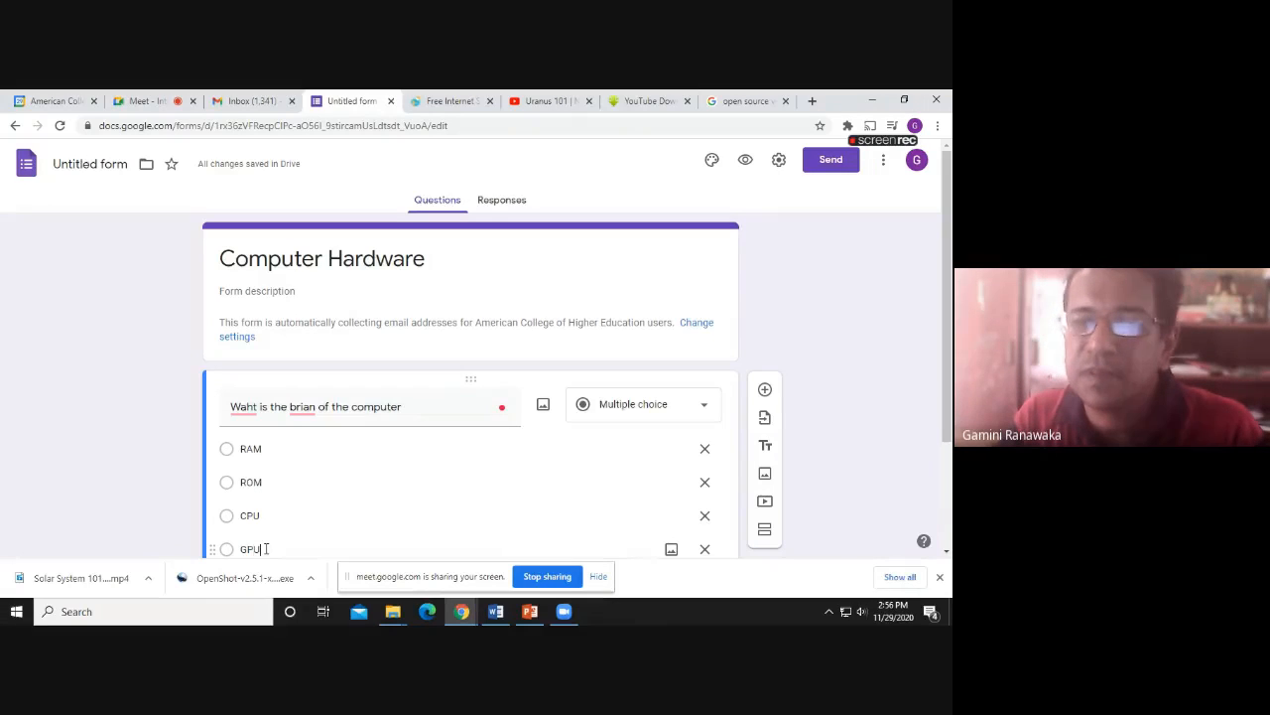
Correct 'Waht' to 'What' and 'brian' to 'brain' in the question text
{"action": "scroll", "coordinate": [266, 548], "scroll_direction": "down", "scroll_amount": 1}
{"action": "right_click", "coordinate": [243, 336]}
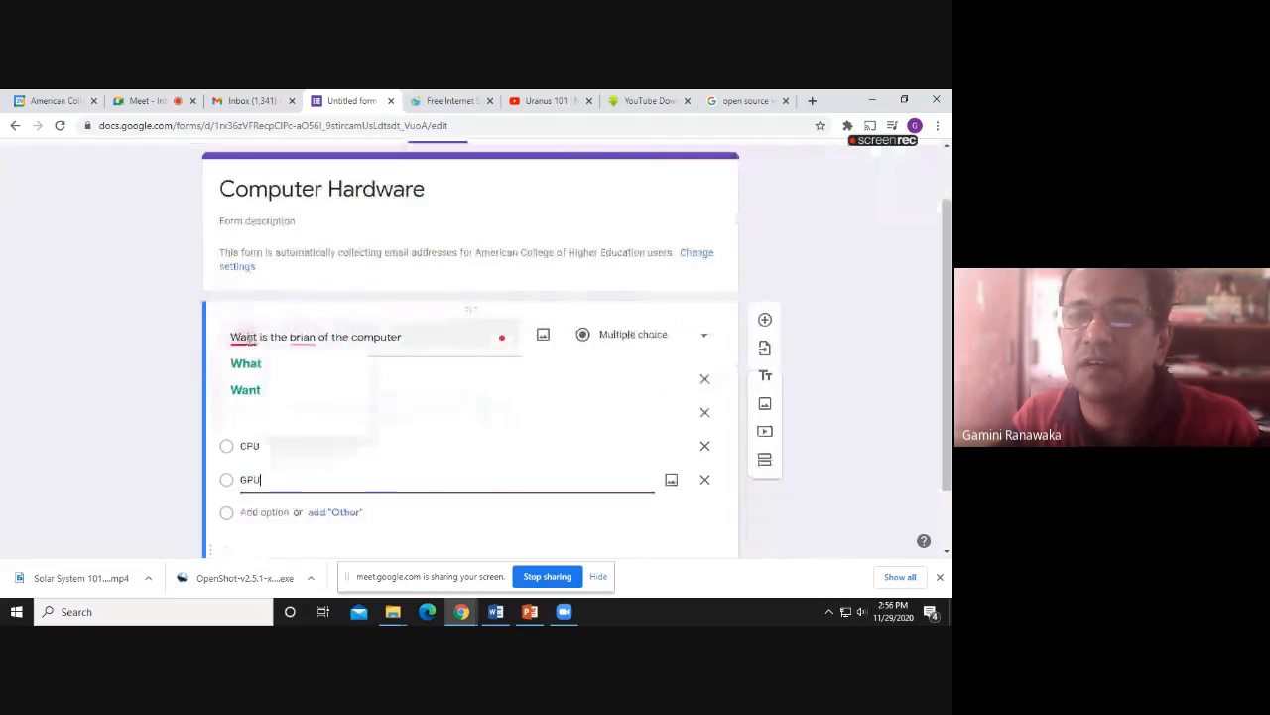
{"action": "left_click", "coordinate": [248, 363]}
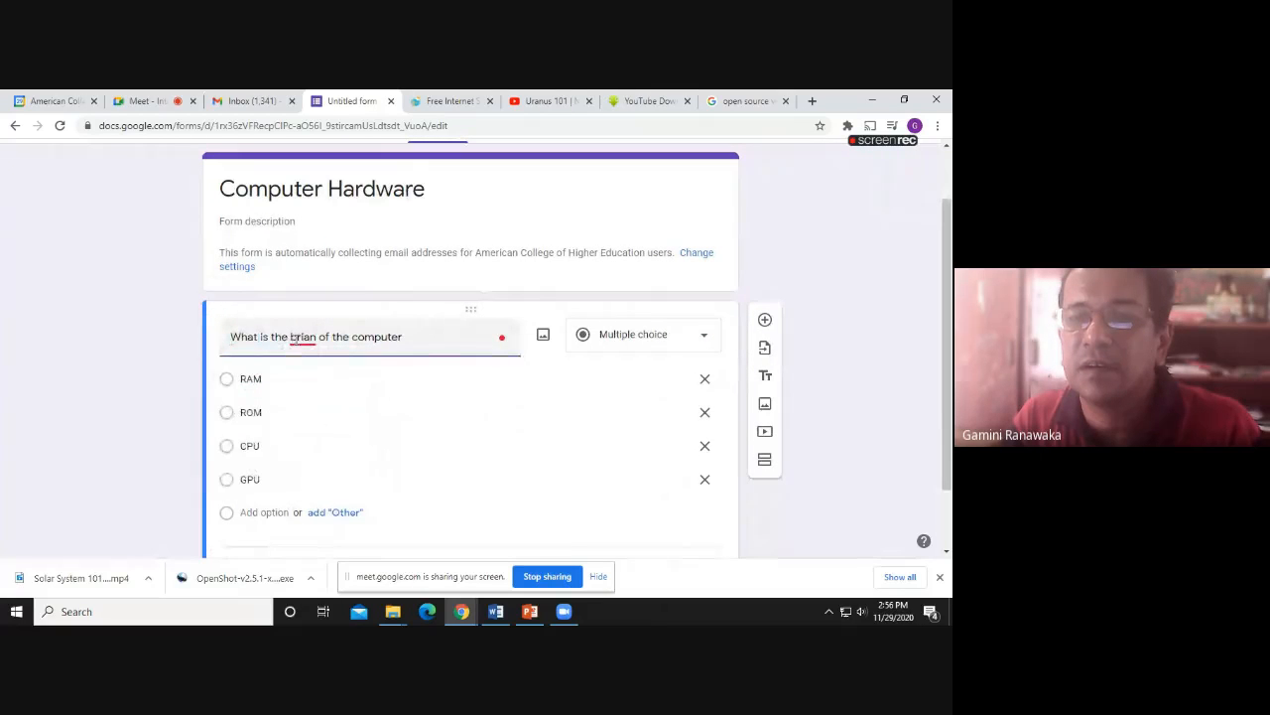
{"action": "right_click", "coordinate": [302, 338]}
{"action": "left_click", "coordinate": [310, 378]}
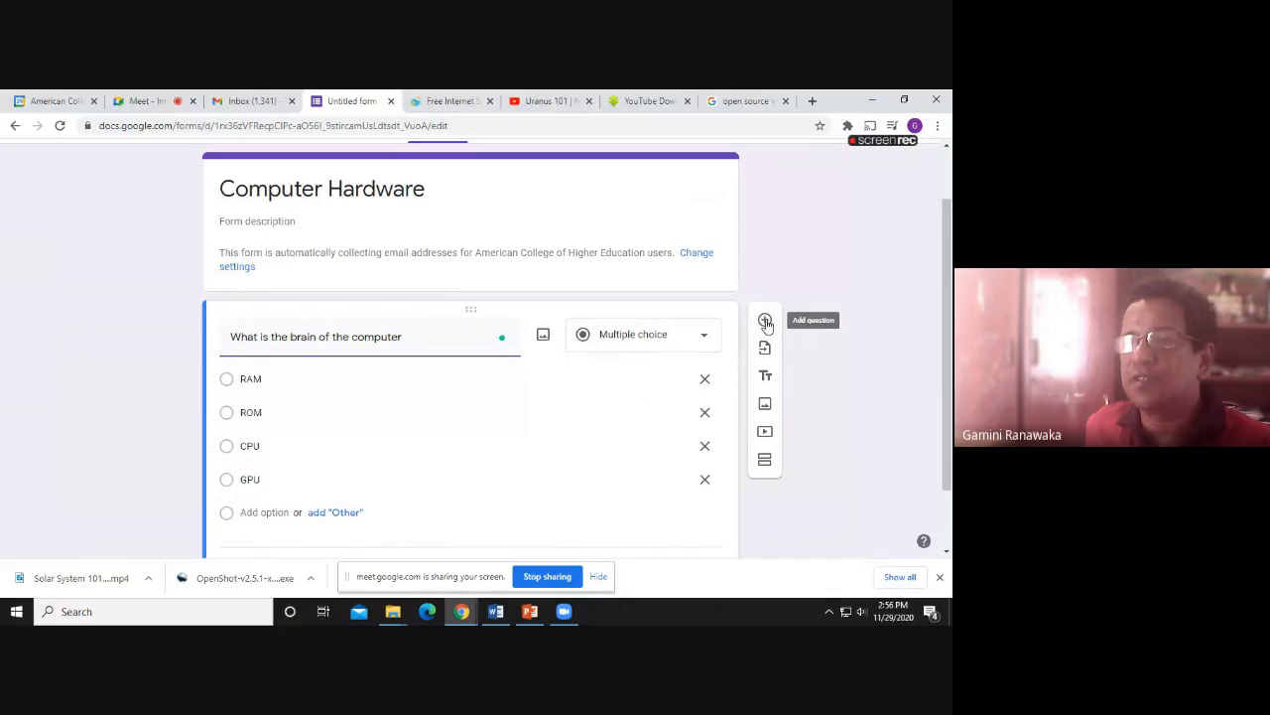
Duplicate the brain question and replace 'brain' with 'temp memory' in the copy
{"action": "scroll", "coordinate": [572, 411], "scroll_direction": "down", "scroll_amount": 1}
{"action": "scroll", "coordinate": [572, 411], "scroll_direction": "down", "scroll_amount": 1}
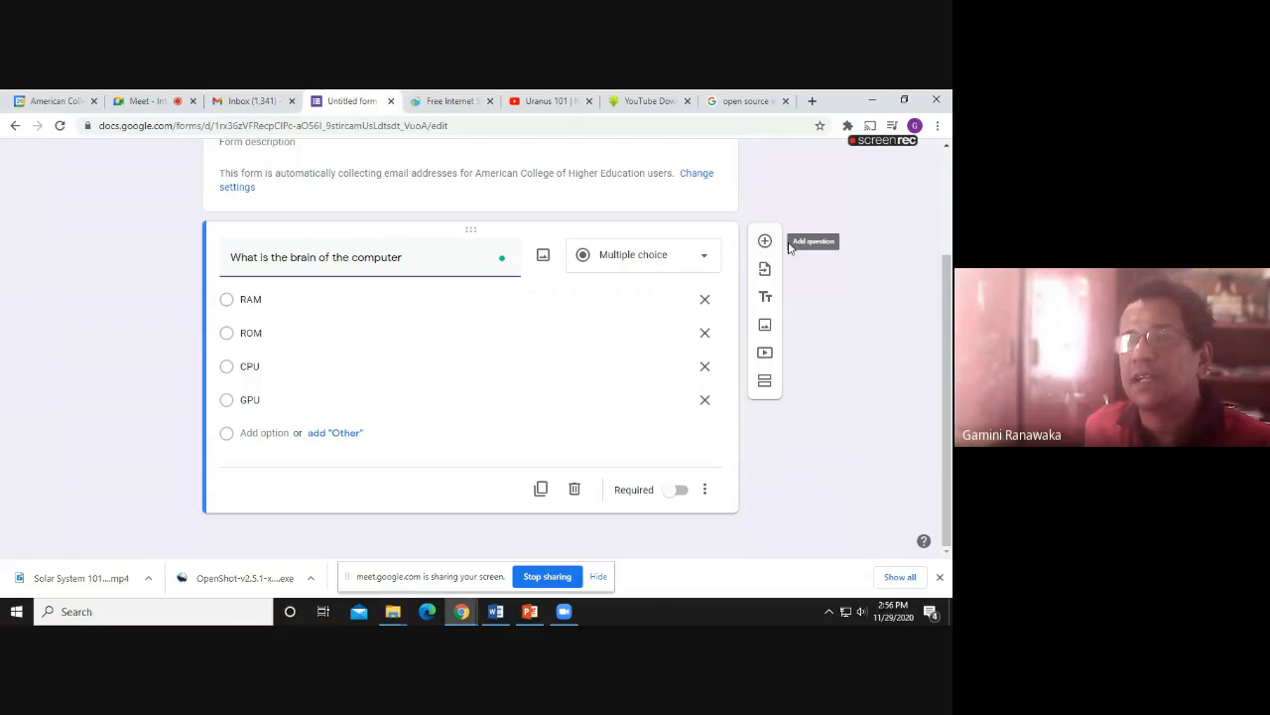
{"action": "left_click", "coordinate": [540, 489]}
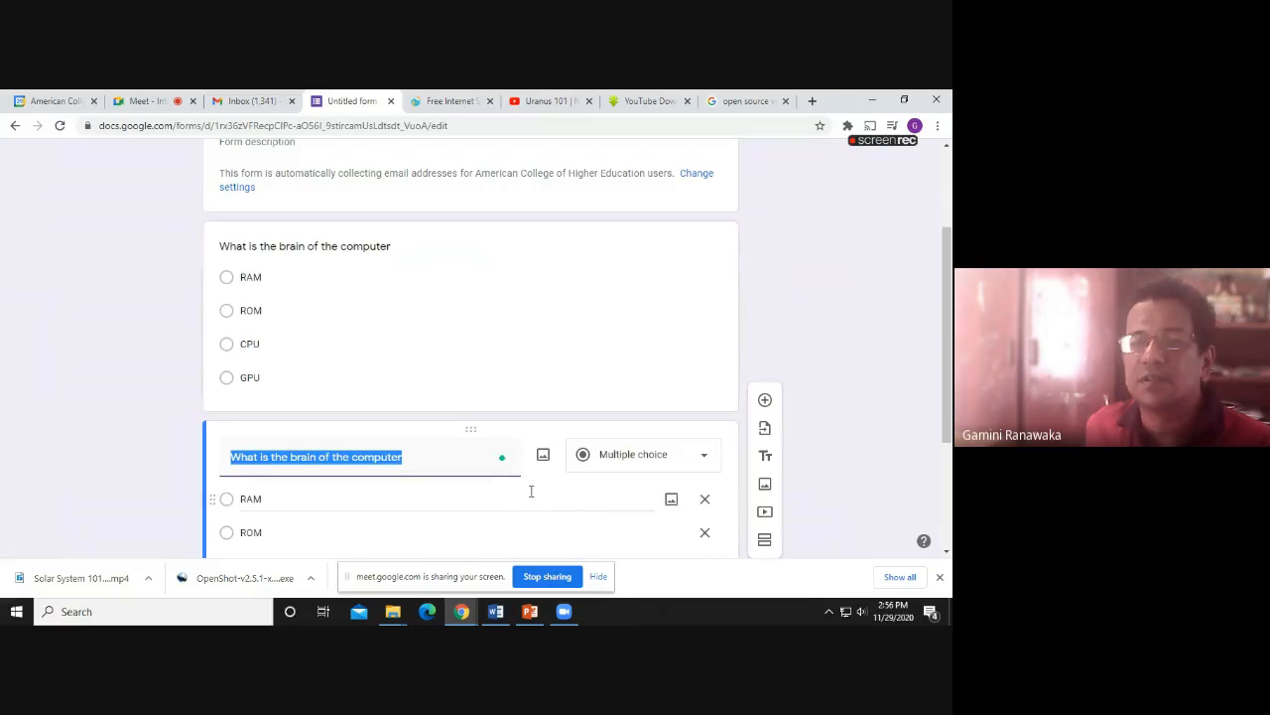
{"action": "double_click", "coordinate": [296, 457]}
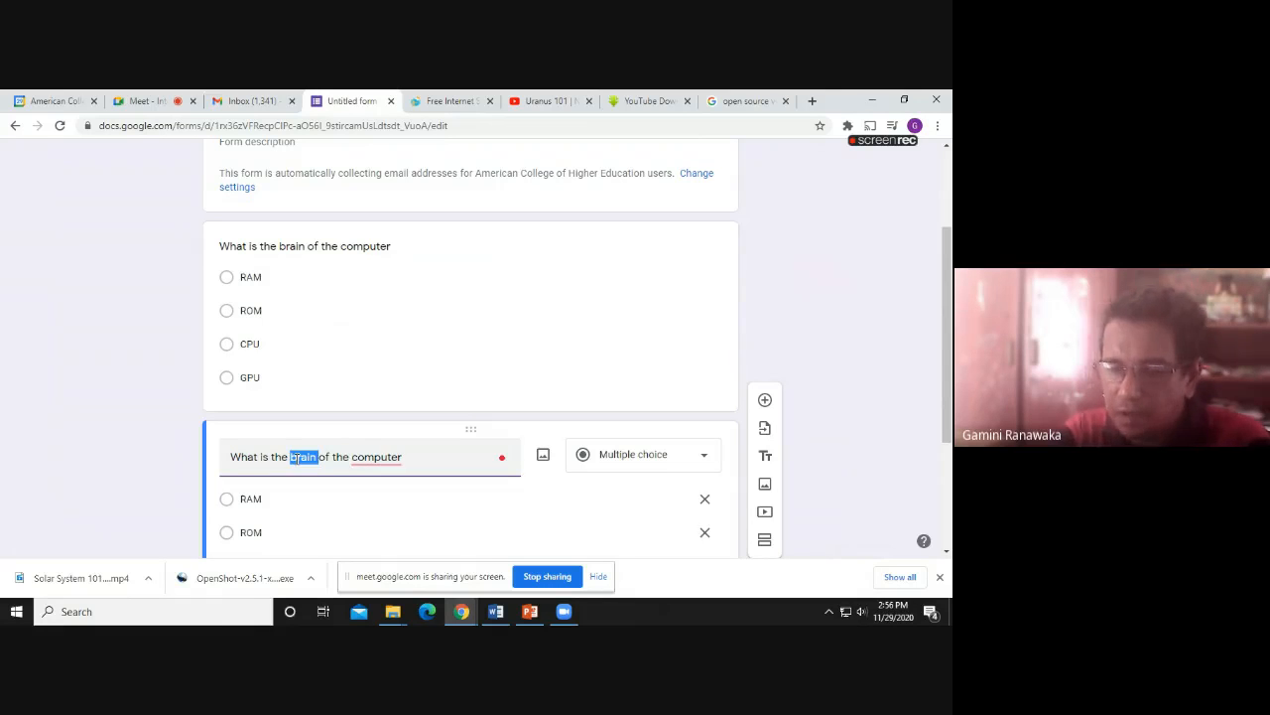
{"action": "type", "text": "temp m"}
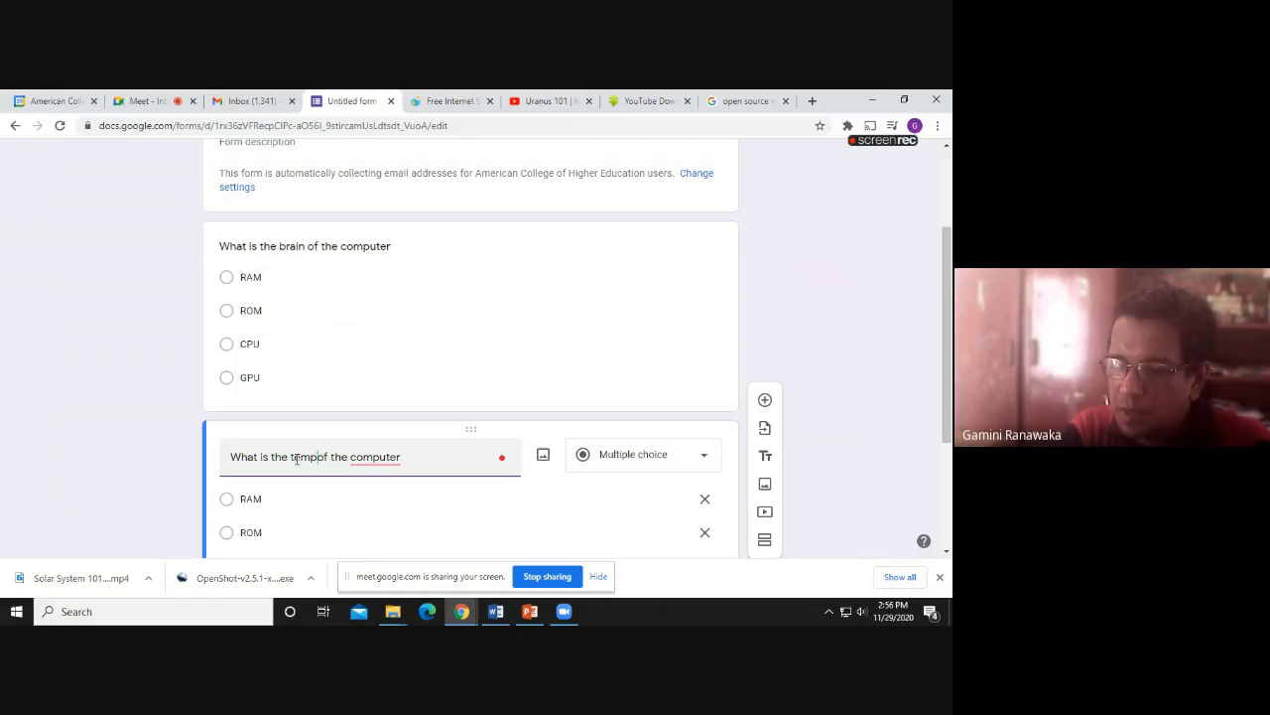
{"action": "type", "text": "emor"}
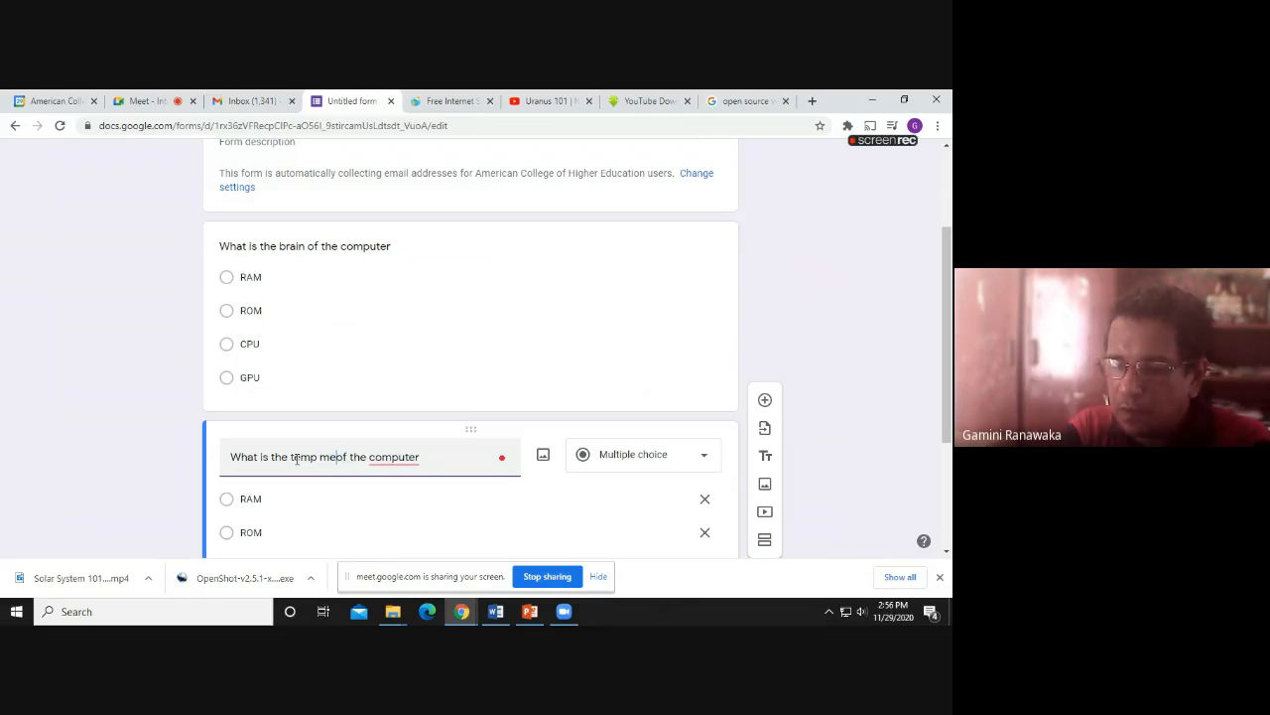
{"action": "type", "text": "y"}
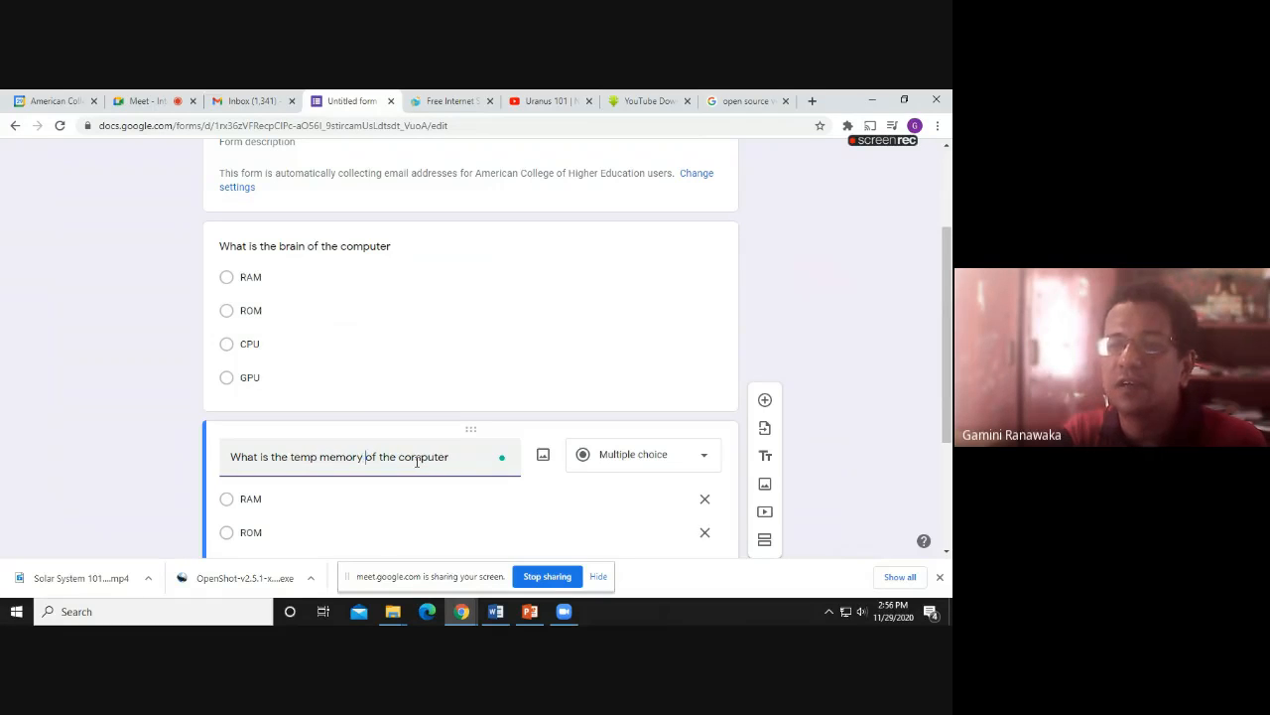
Duplicate the temp memory question and reword the copy's 'temp memory' as 'permenent memory'
{"action": "scroll", "coordinate": [399, 480], "scroll_direction": "down", "scroll_amount": 1}
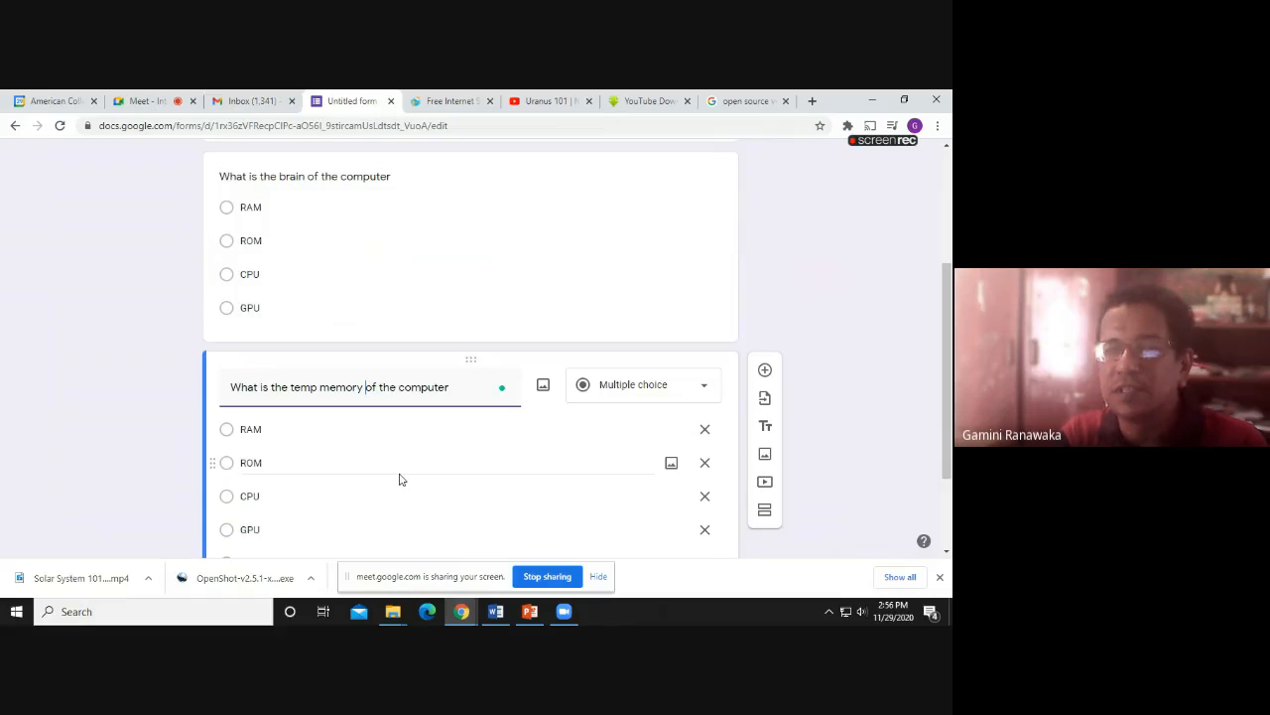
{"action": "scroll", "coordinate": [399, 479], "scroll_direction": "down", "scroll_amount": 1}
{"action": "scroll", "coordinate": [399, 479], "scroll_direction": "down", "scroll_amount": 1}
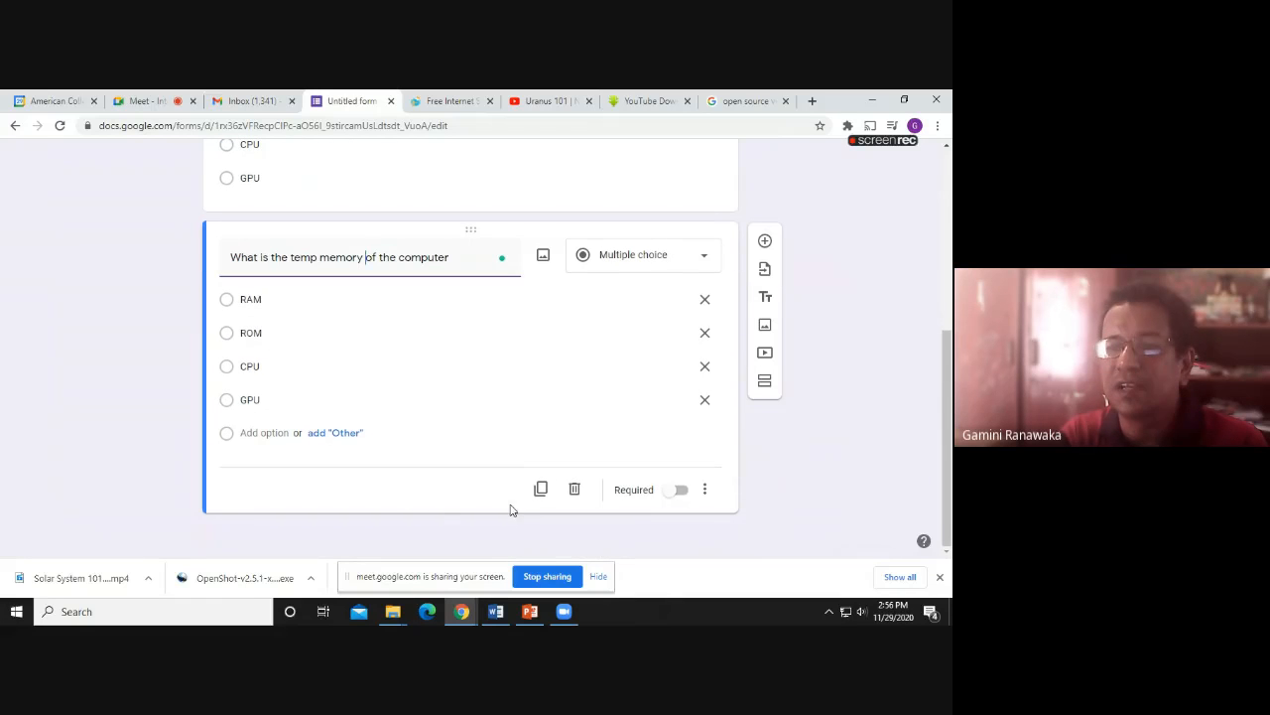
{"action": "left_click", "coordinate": [541, 490]}
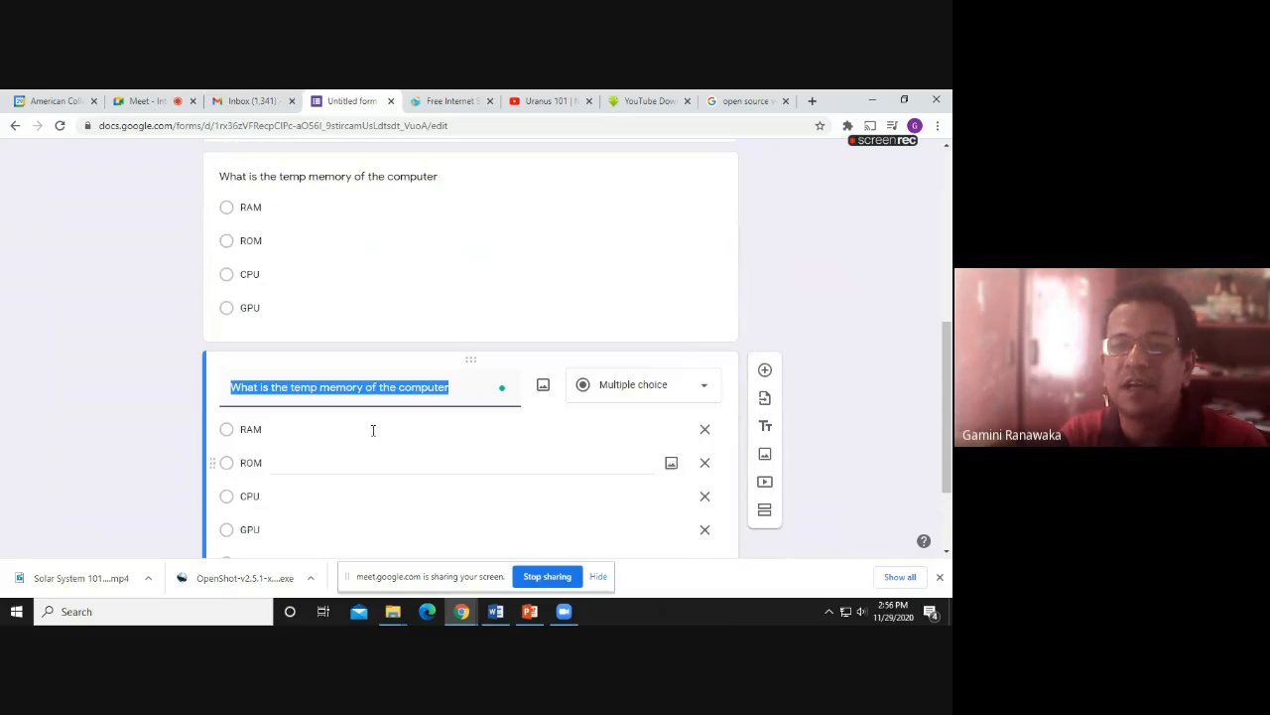
{"action": "left_click", "coordinate": [324, 388]}
{"action": "left_click_drag", "start_coordinate": [290, 388], "coordinate": [364, 394]}
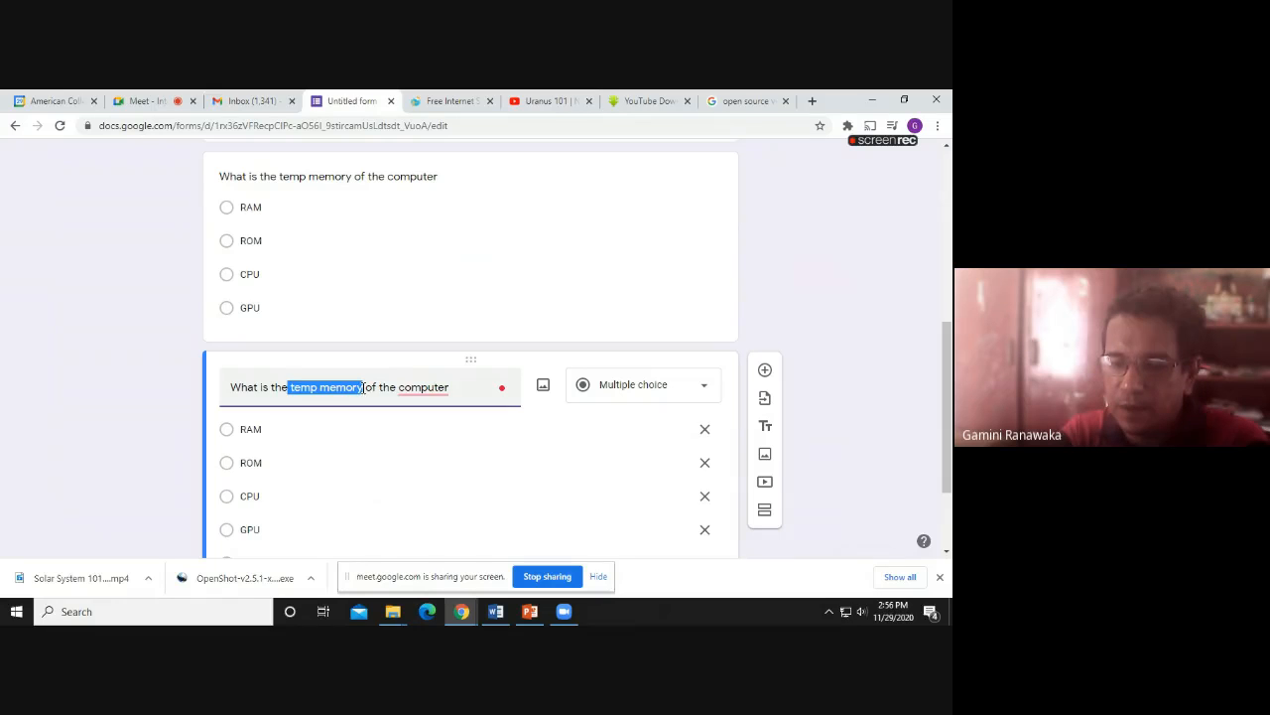
{"action": "type", "text": "pemen"}
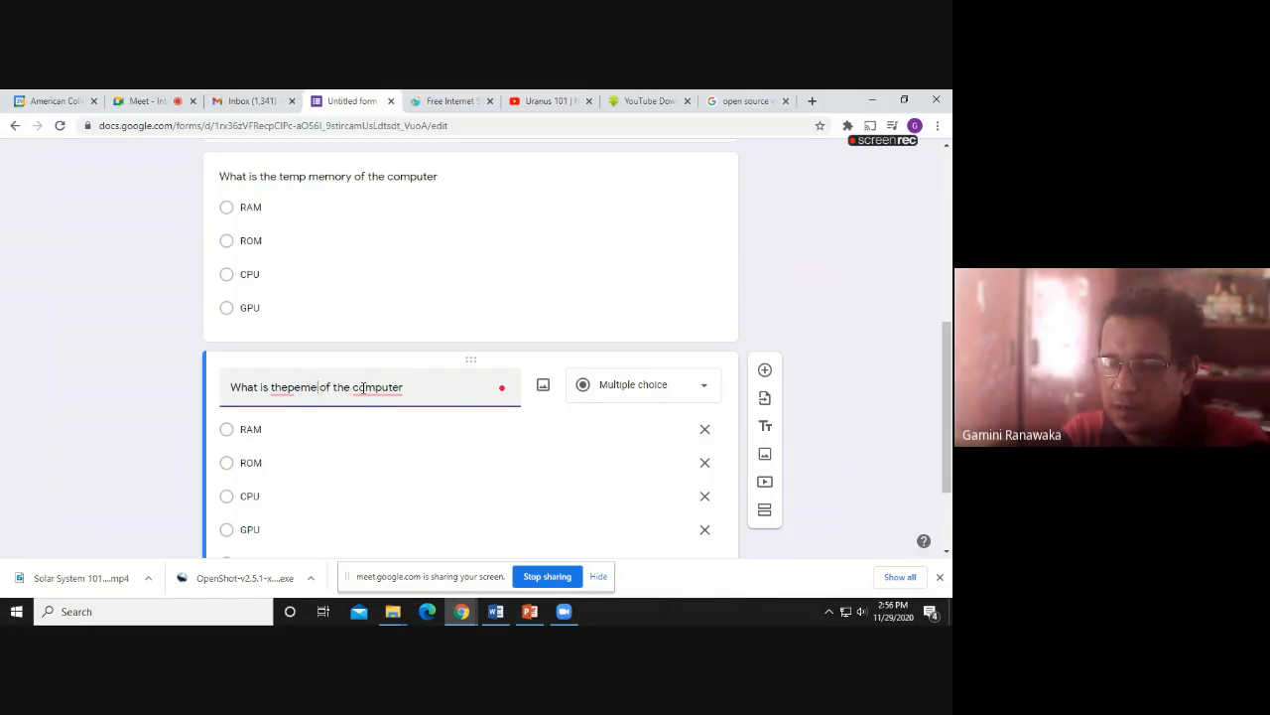
{"action": "type", "text": "en"}
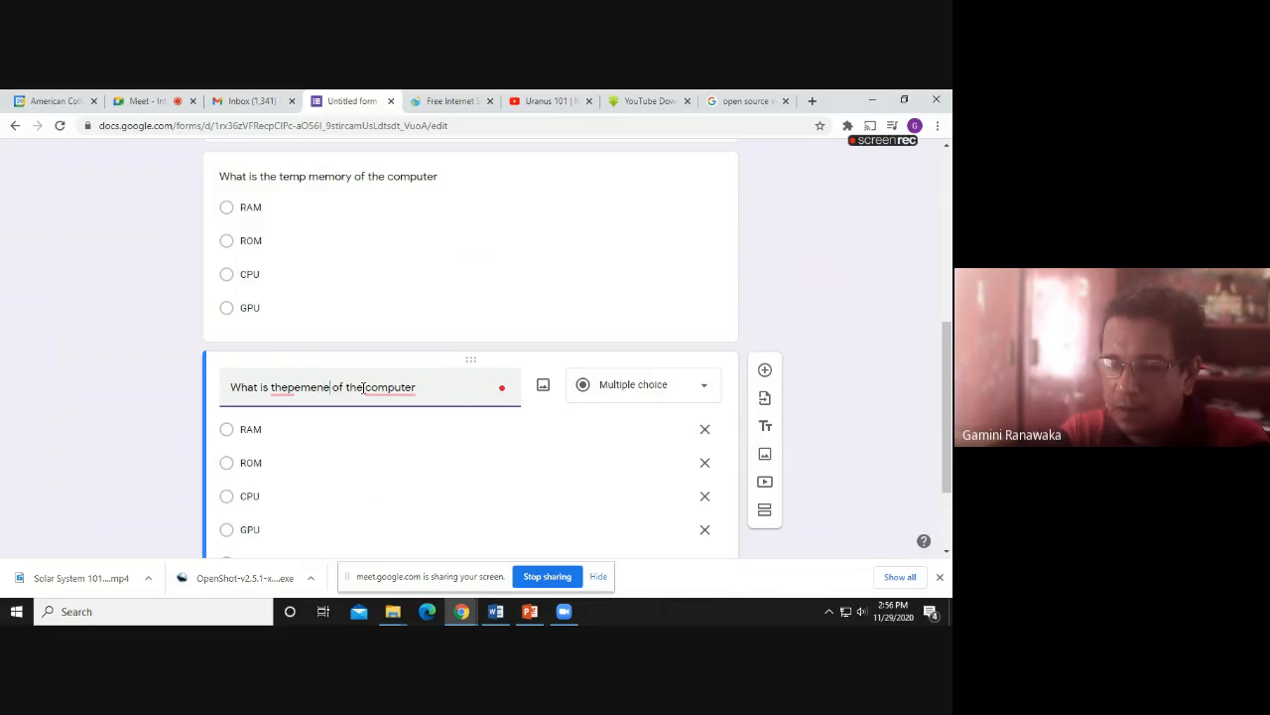
{"action": "type", "text": "t"}
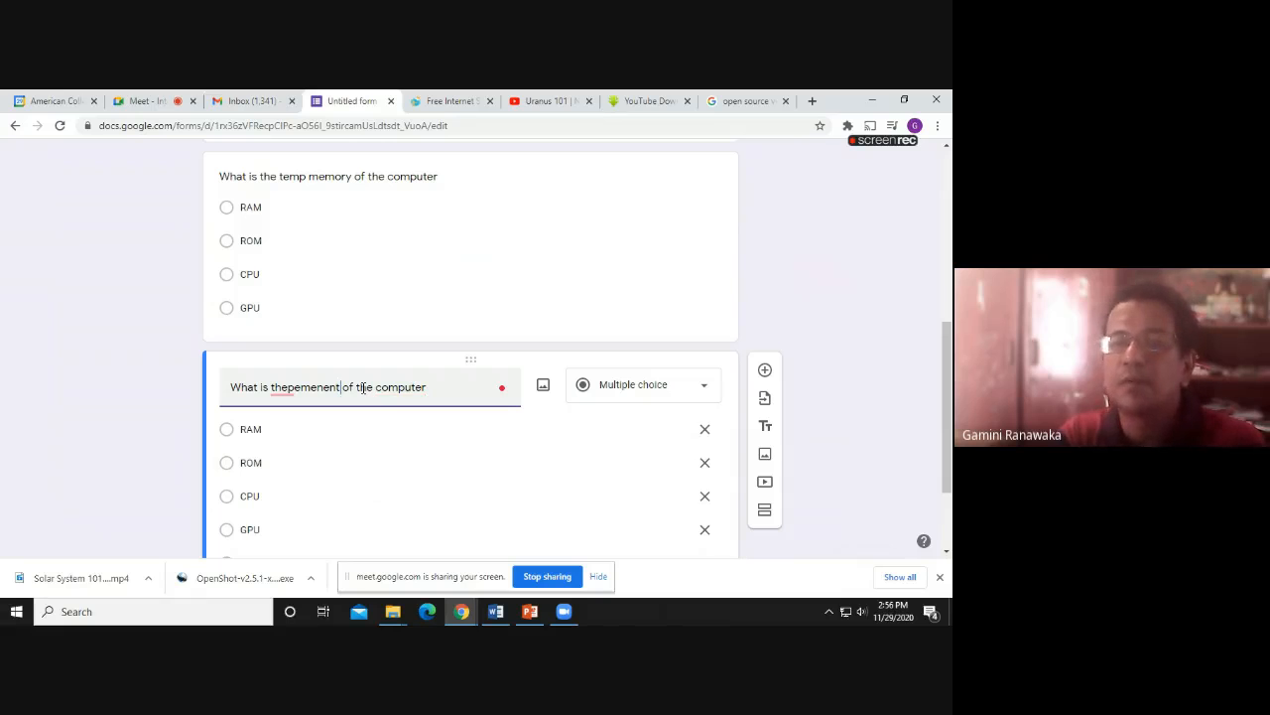
{"action": "type", "text": " memo"}
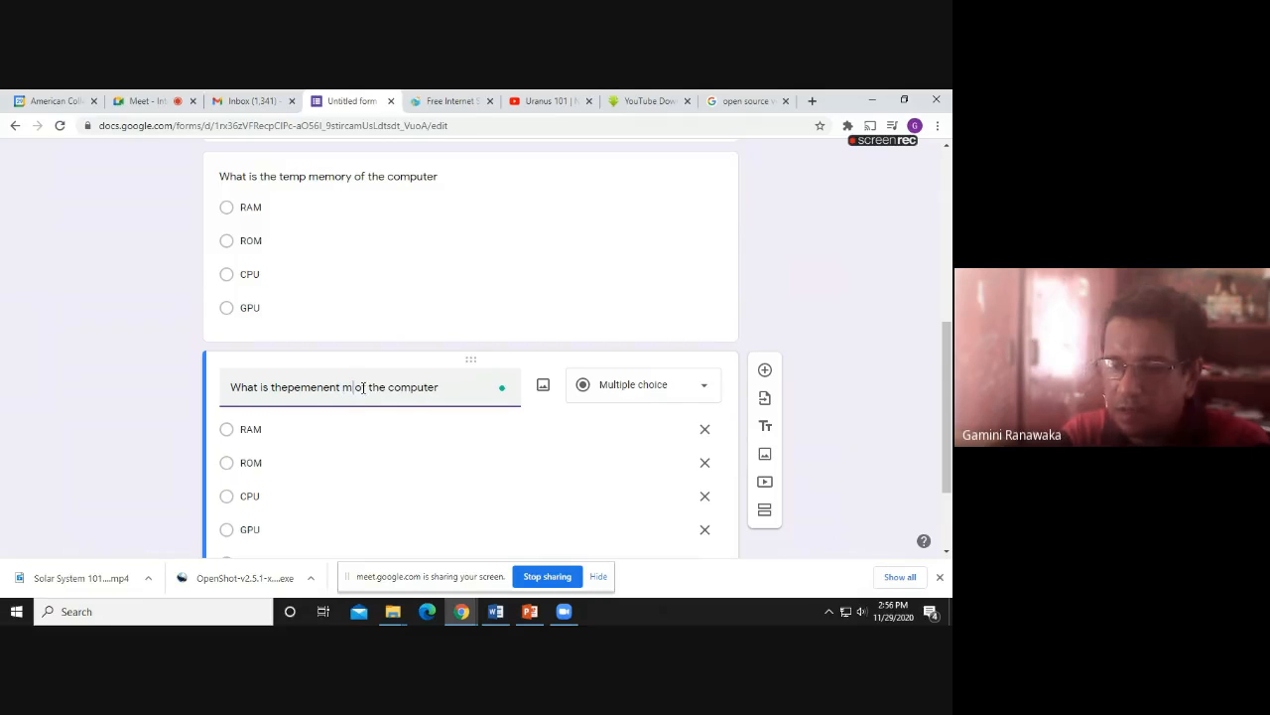
{"action": "type", "text": "ry"}
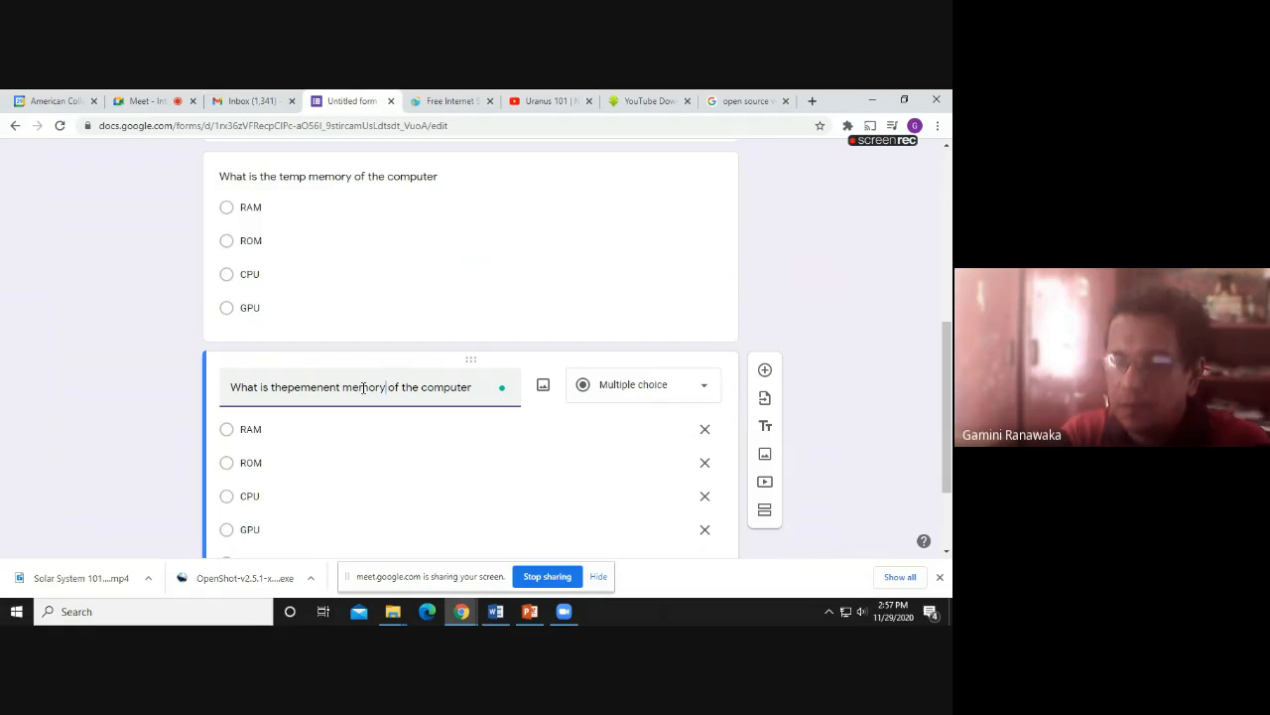
{"action": "left_click", "coordinate": [291, 391]}
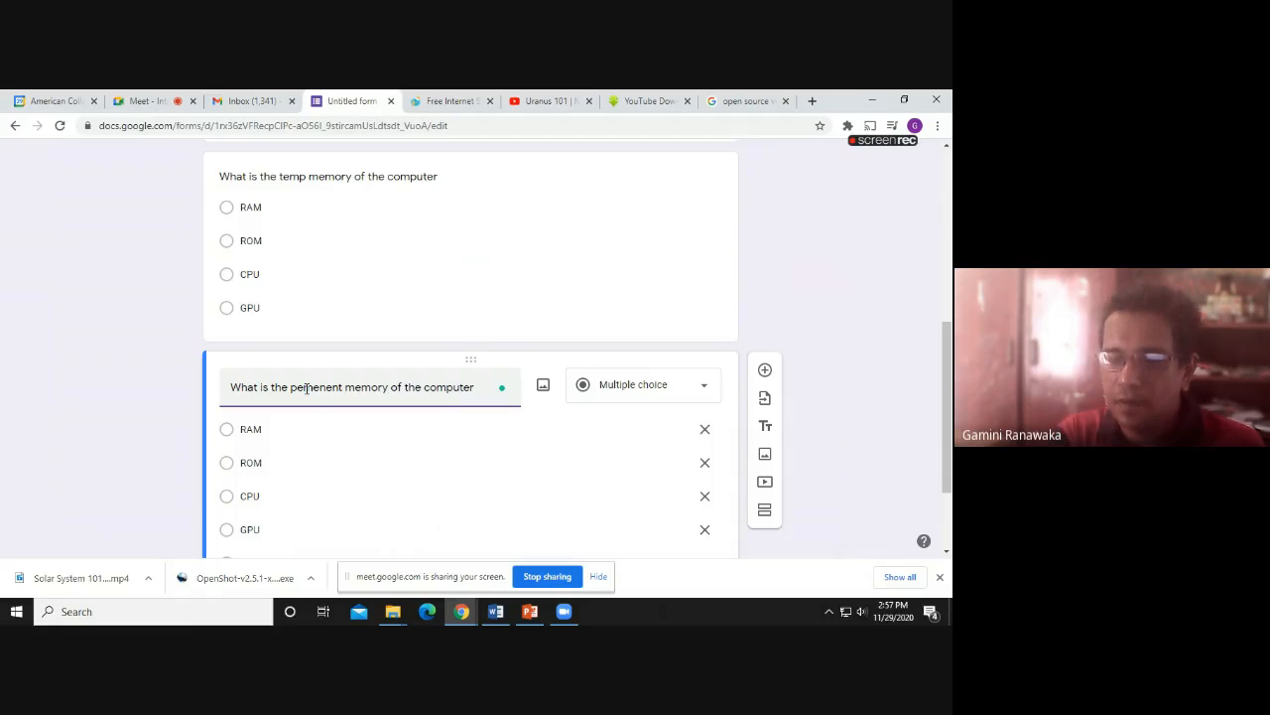
{"action": "type", "text": "r"}
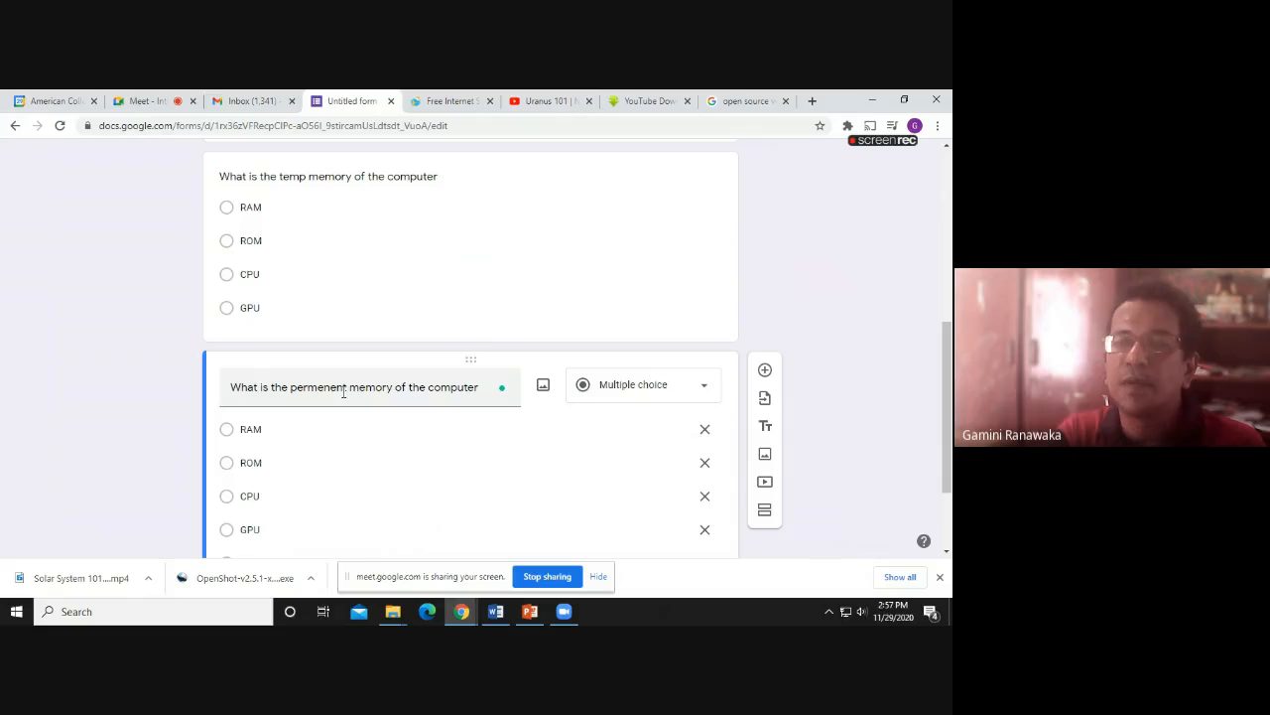
{"action": "scroll", "coordinate": [362, 417], "scroll_direction": "up", "scroll_amount": 3}
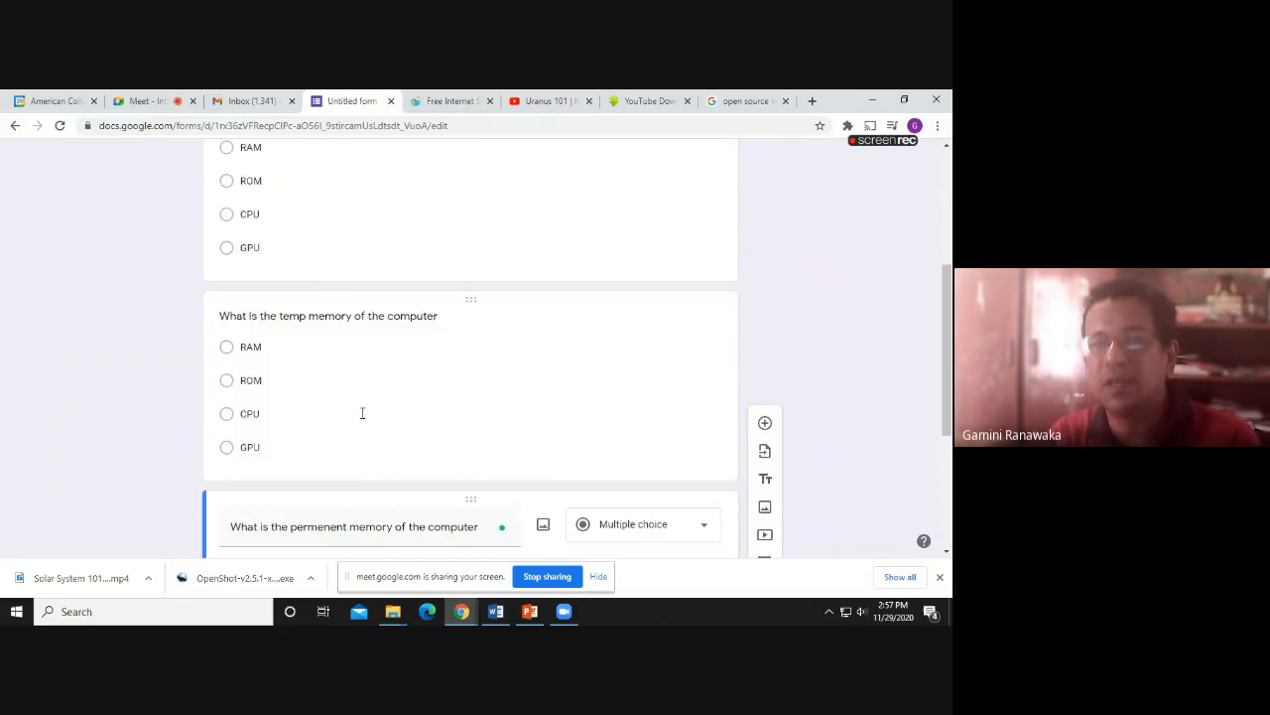
{"action": "scroll", "coordinate": [361, 417], "scroll_direction": "down", "scroll_amount": 5}
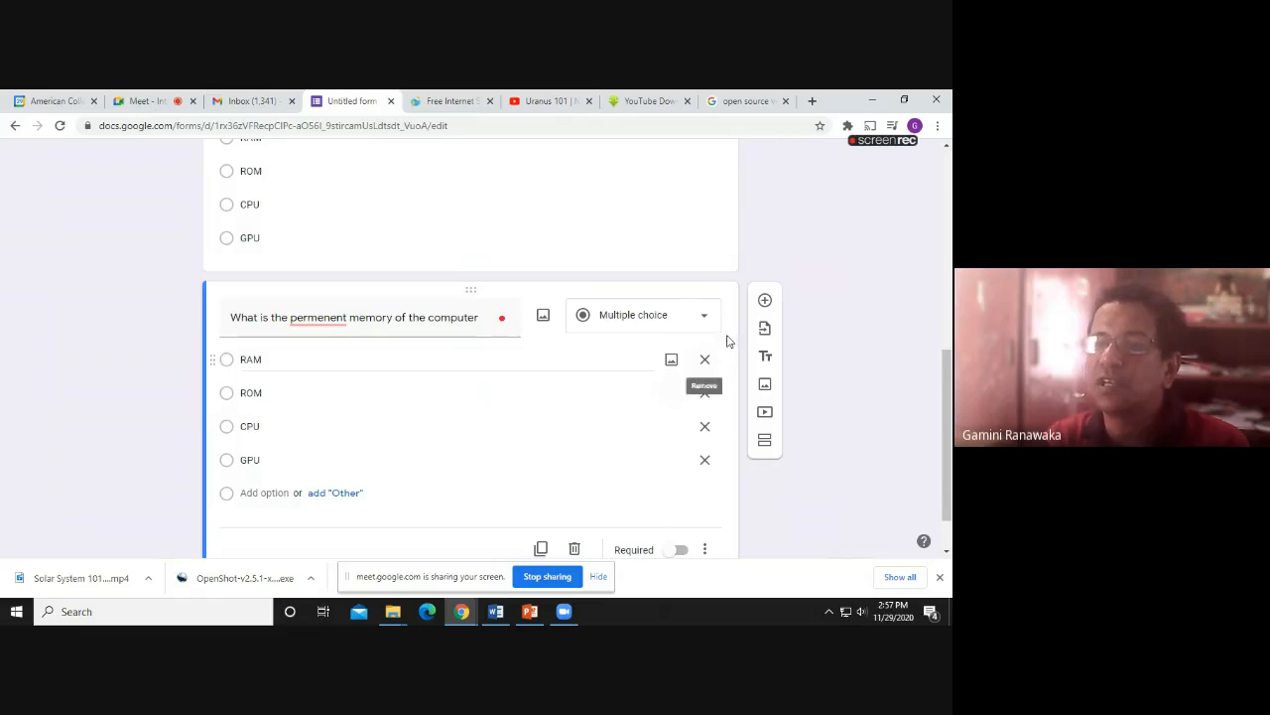
Add a Short answer question 'How you protect your PC against Viruses', correcting 'aginst'
{"action": "left_click", "coordinate": [765, 302]}
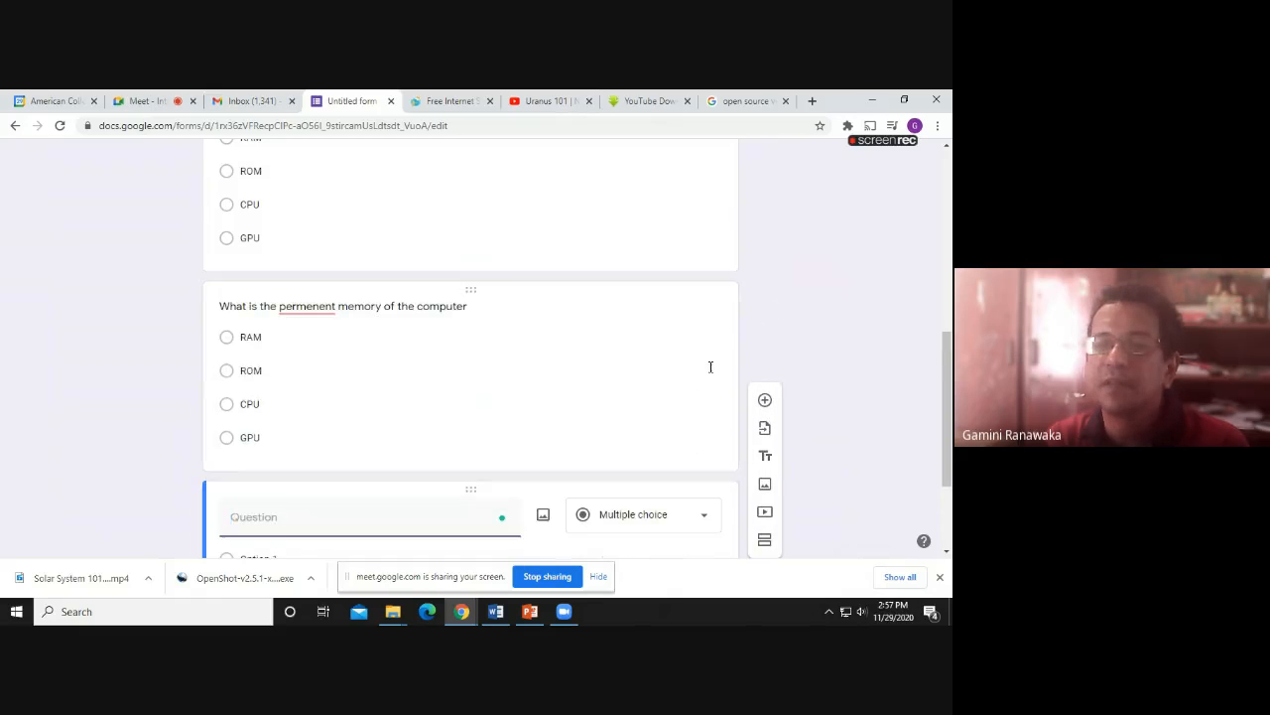
{"action": "left_click", "coordinate": [688, 517]}
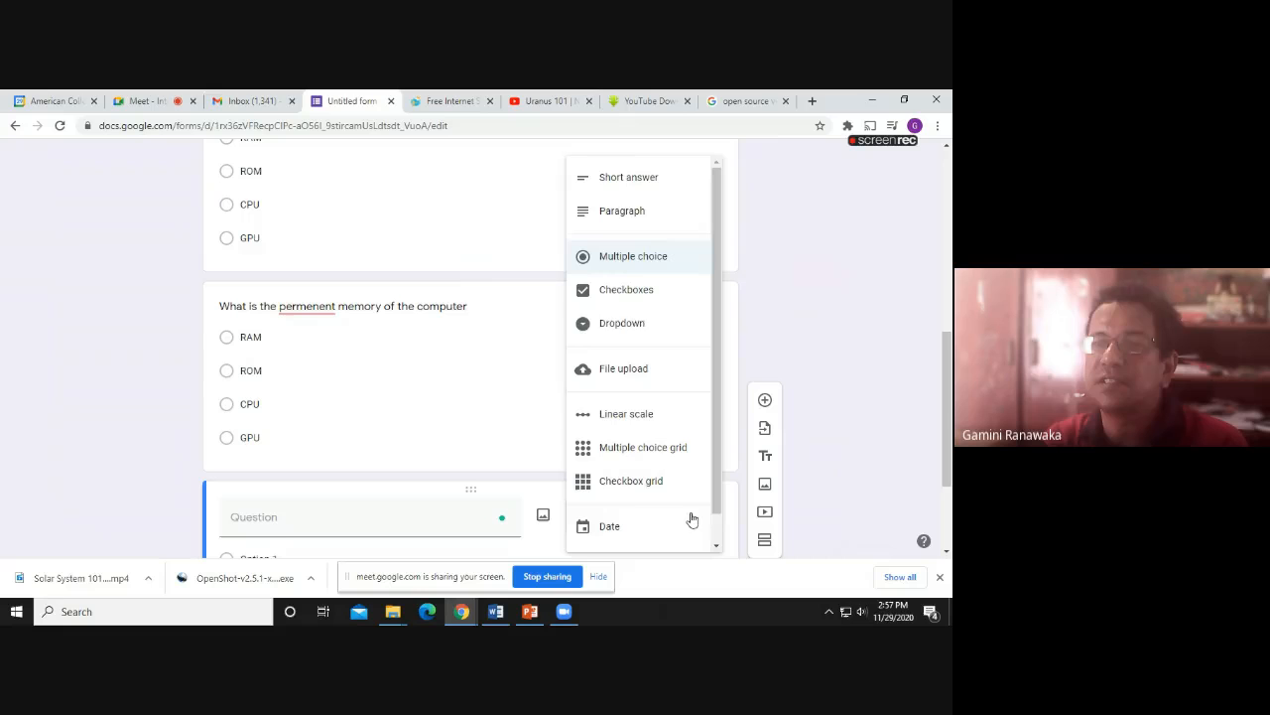
{"action": "left_click", "coordinate": [640, 182]}
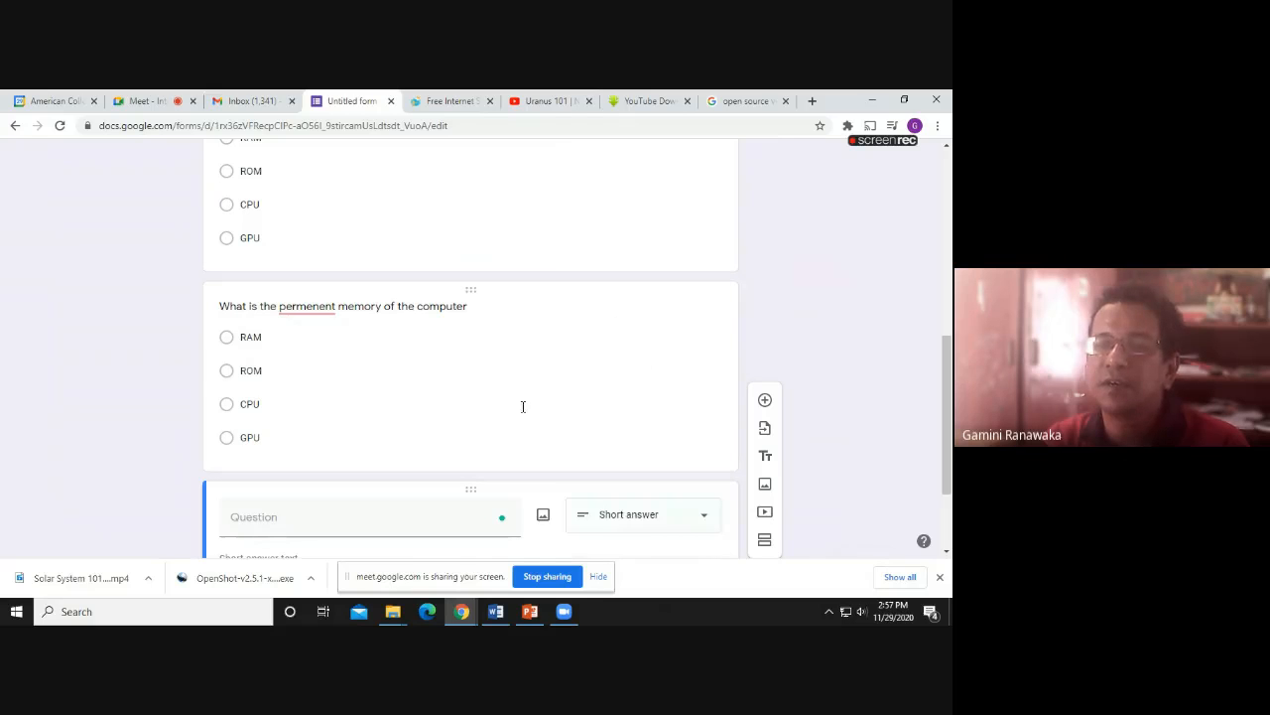
{"action": "left_click", "coordinate": [305, 448]}
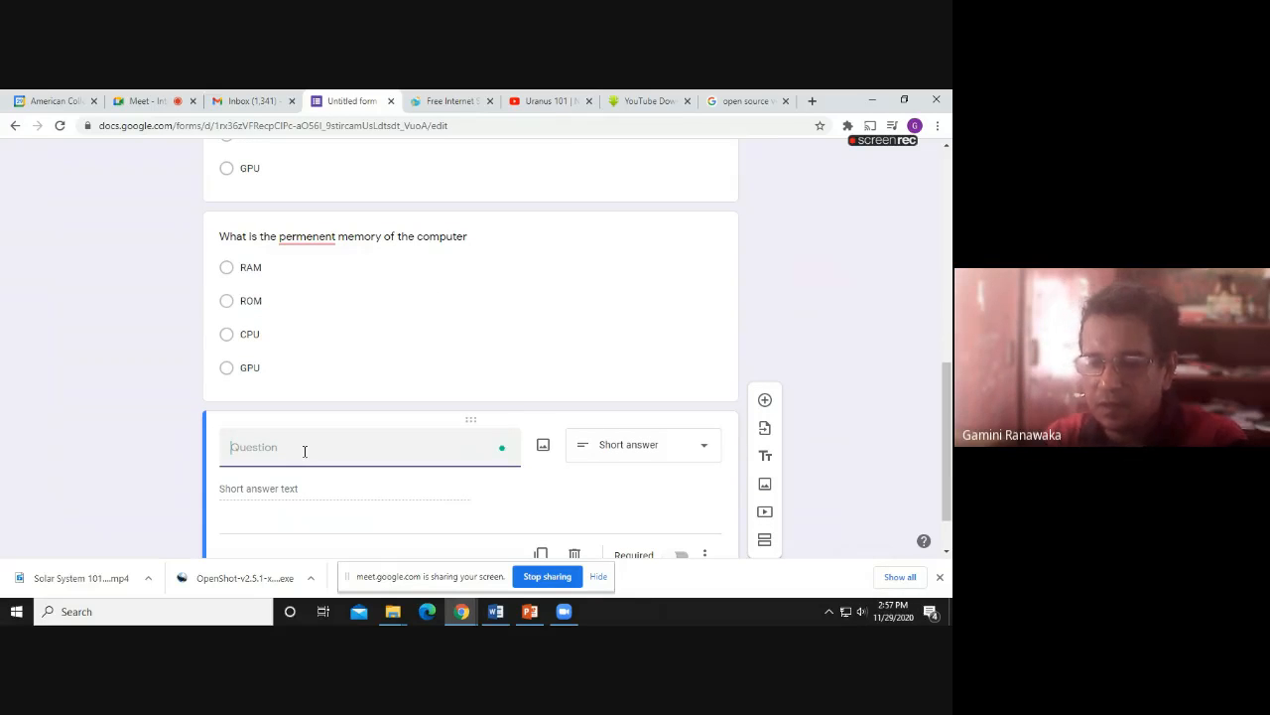
{"action": "type", "text": "How"}
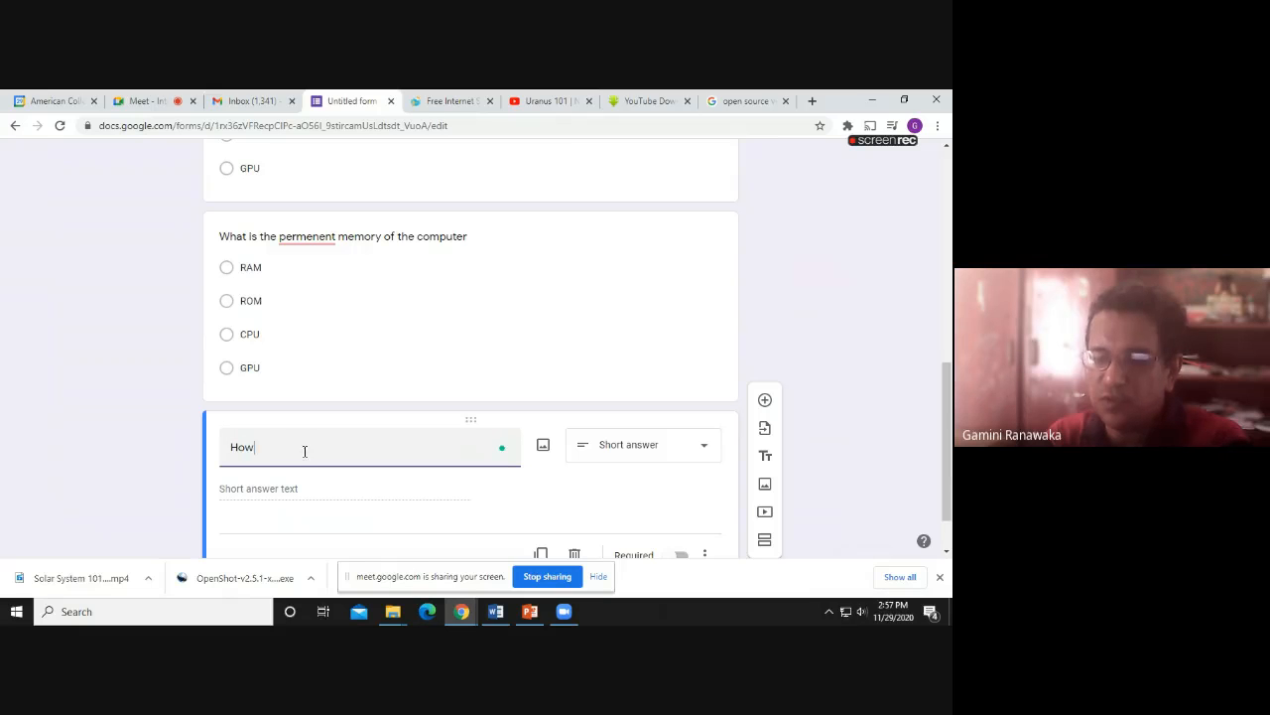
{"action": "type", "text": " you"}
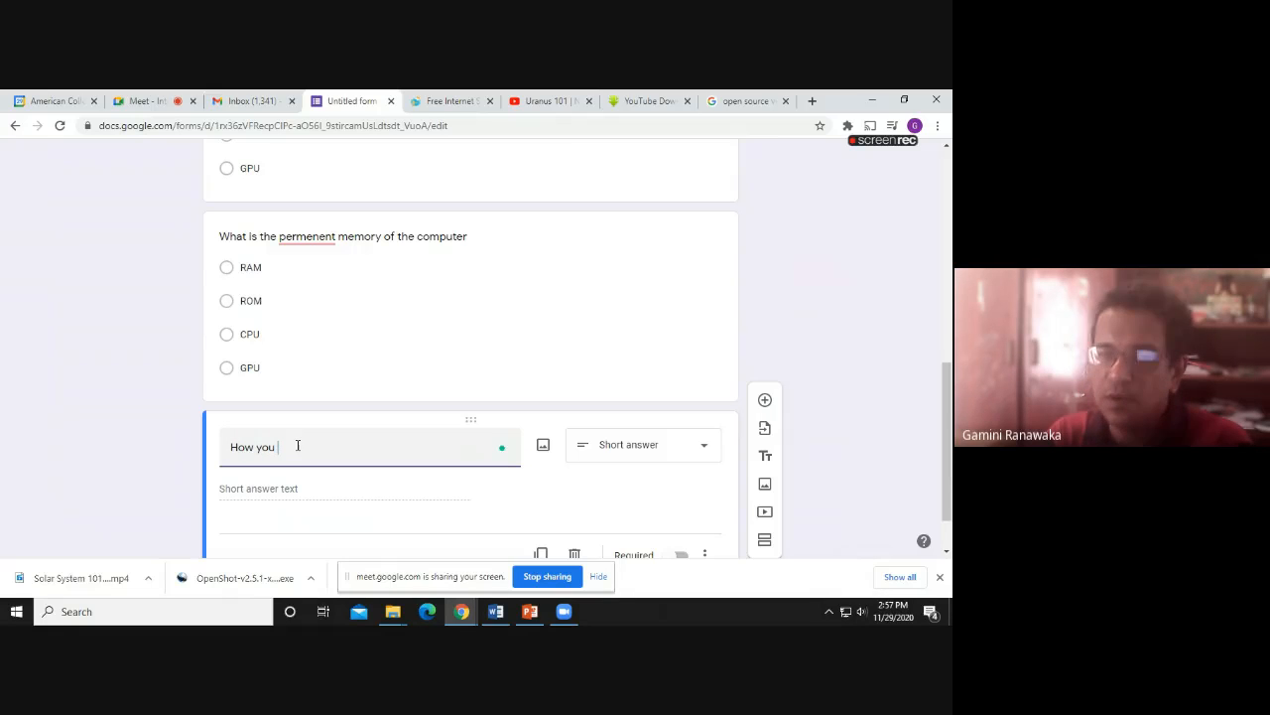
{"action": "type", "text": " pro"}
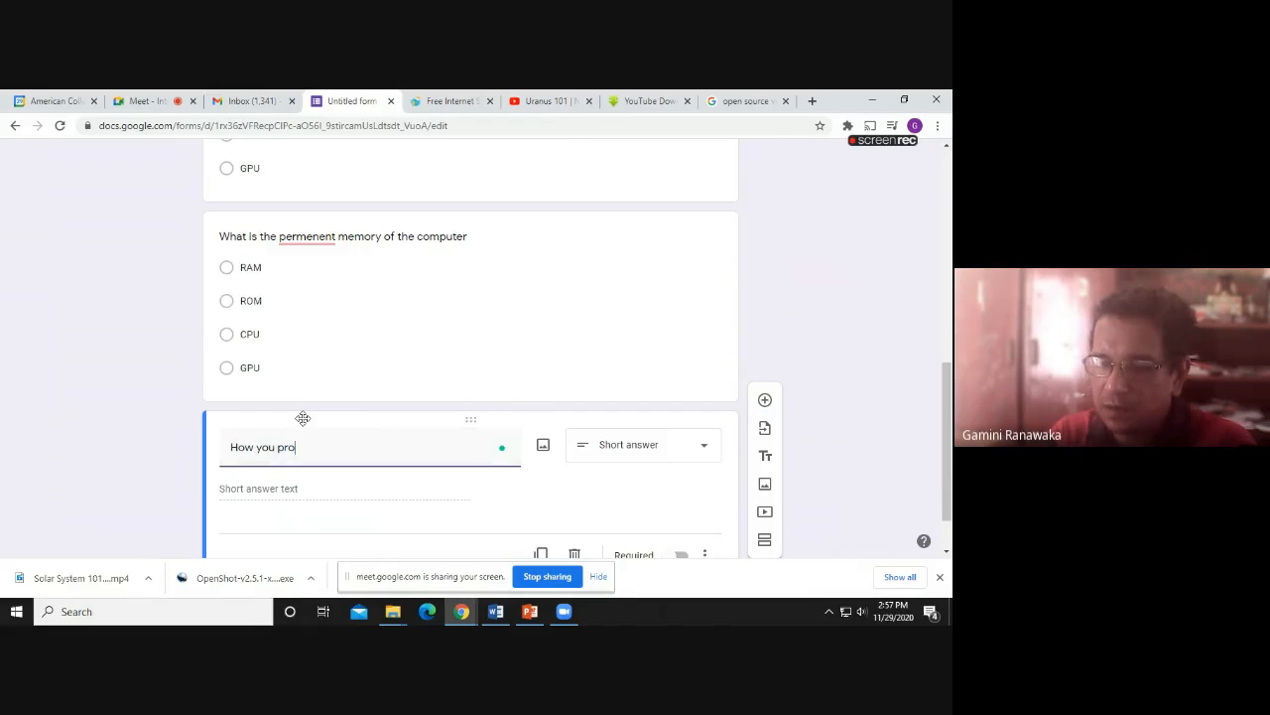
{"action": "type", "text": "tect your"}
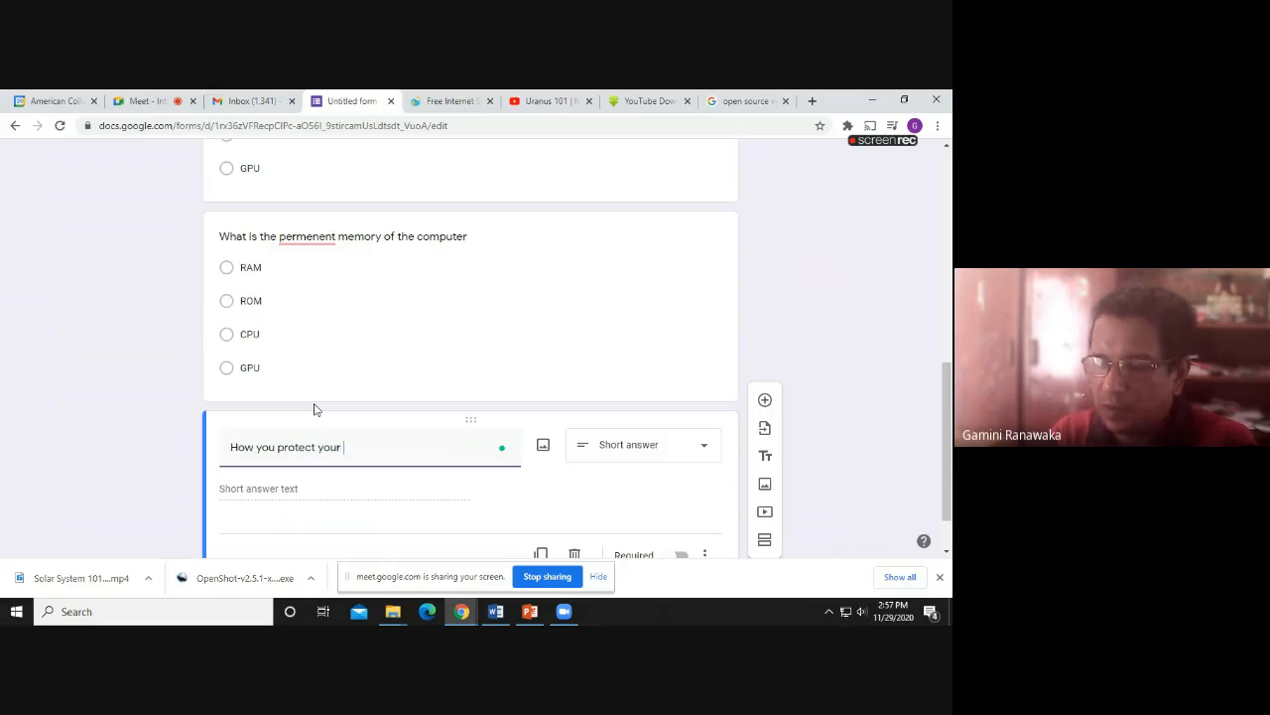
{"action": "type", "text": " PC agi"}
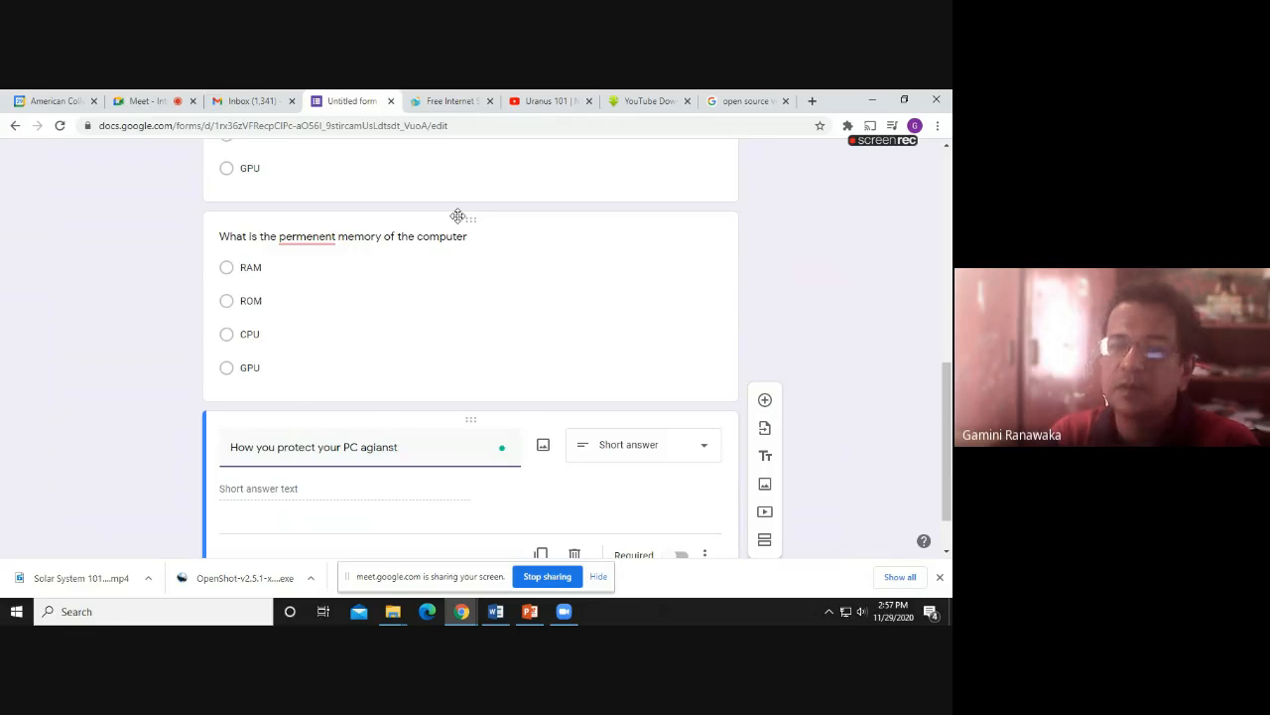
{"action": "type", "text": "nast Viruses"}
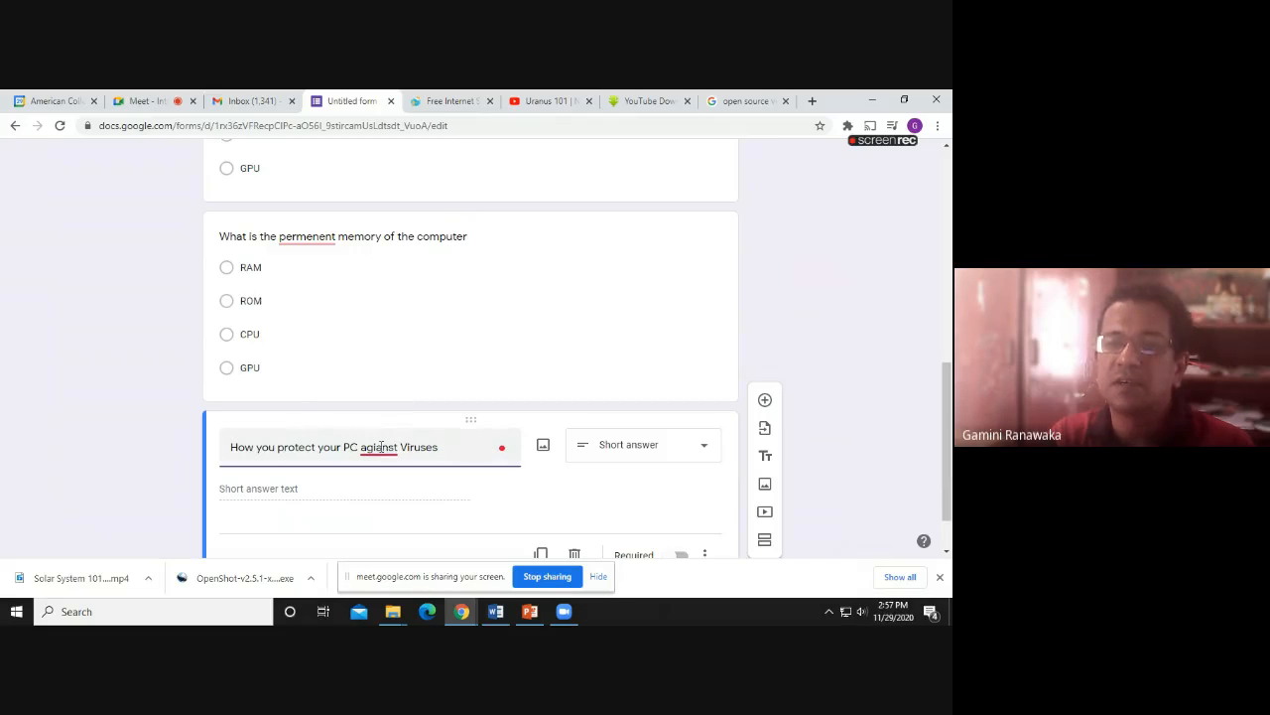
{"action": "mouse_move", "coordinate": [380, 446]}
{"action": "left_click", "coordinate": [385, 337]}
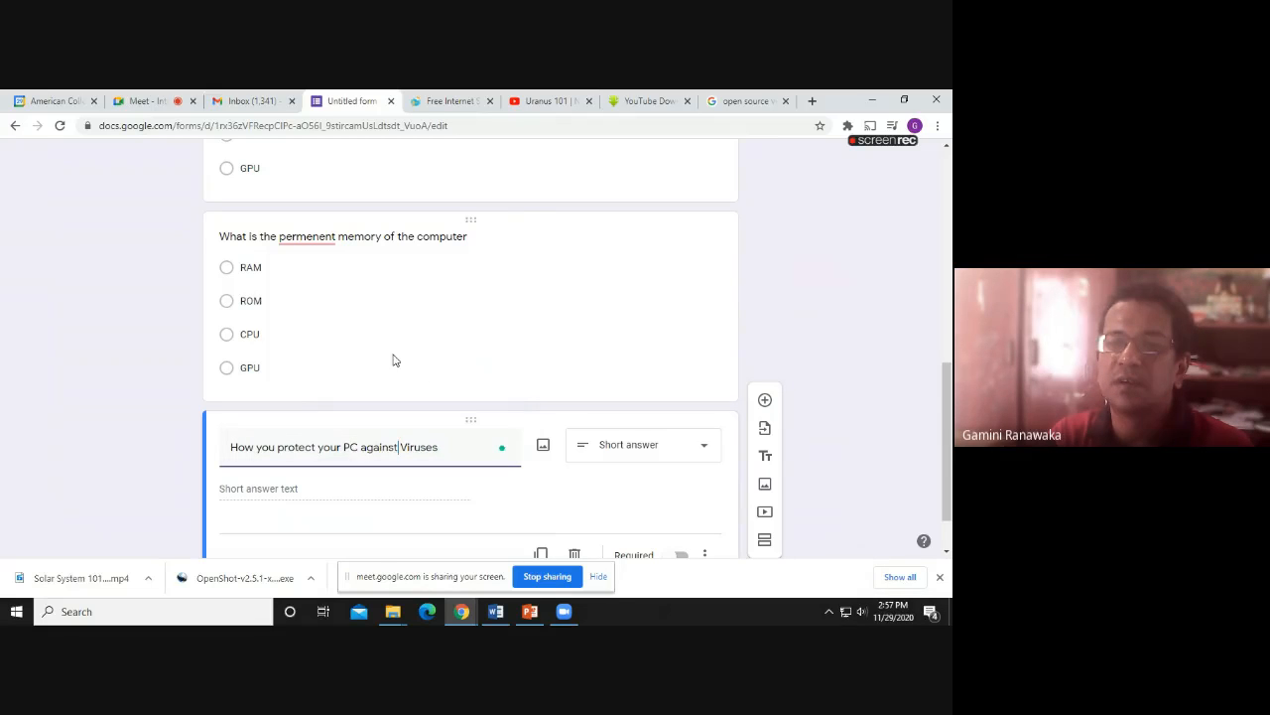
{"action": "scroll", "coordinate": [394, 361], "scroll_direction": "down", "scroll_amount": 2}
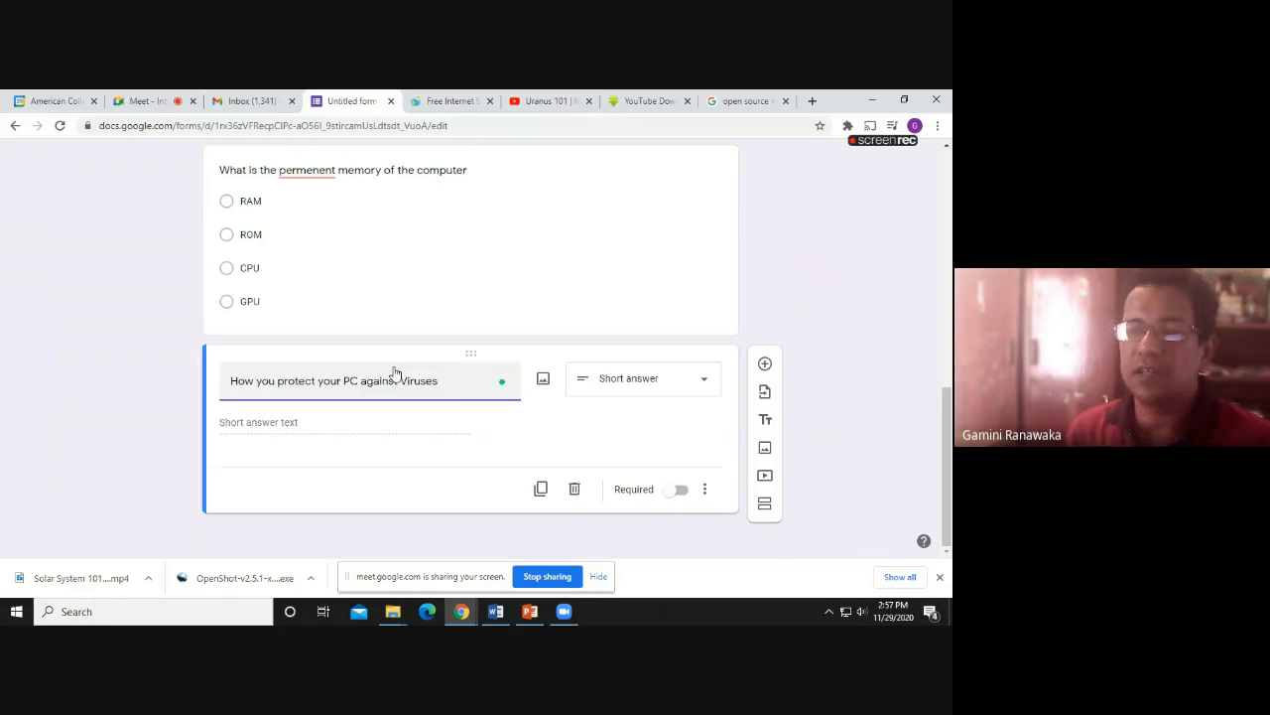
{"action": "scroll", "coordinate": [394, 370], "scroll_direction": "up", "scroll_amount": 2}
{"action": "scroll", "coordinate": [394, 367], "scroll_direction": "up", "scroll_amount": 10}
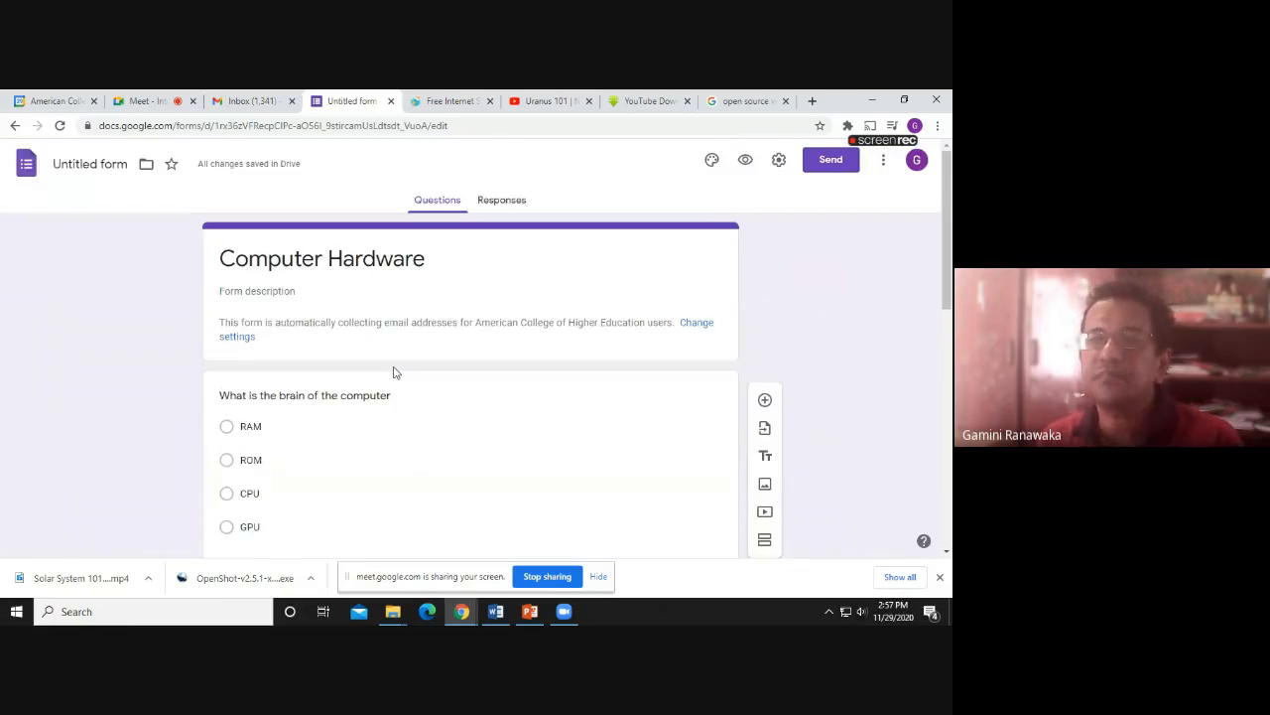
{"action": "scroll", "coordinate": [394, 372], "scroll_direction": "down", "scroll_amount": 3}
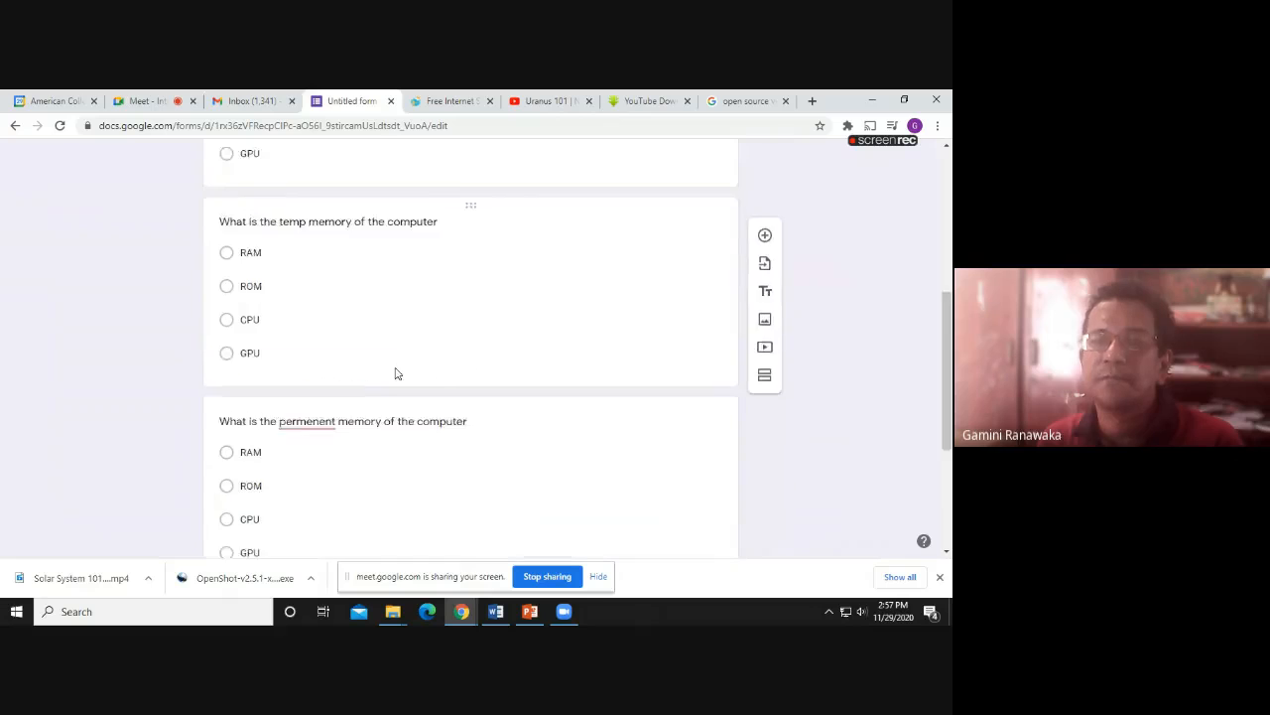
{"action": "scroll", "coordinate": [394, 367], "scroll_direction": "down", "scroll_amount": 2}
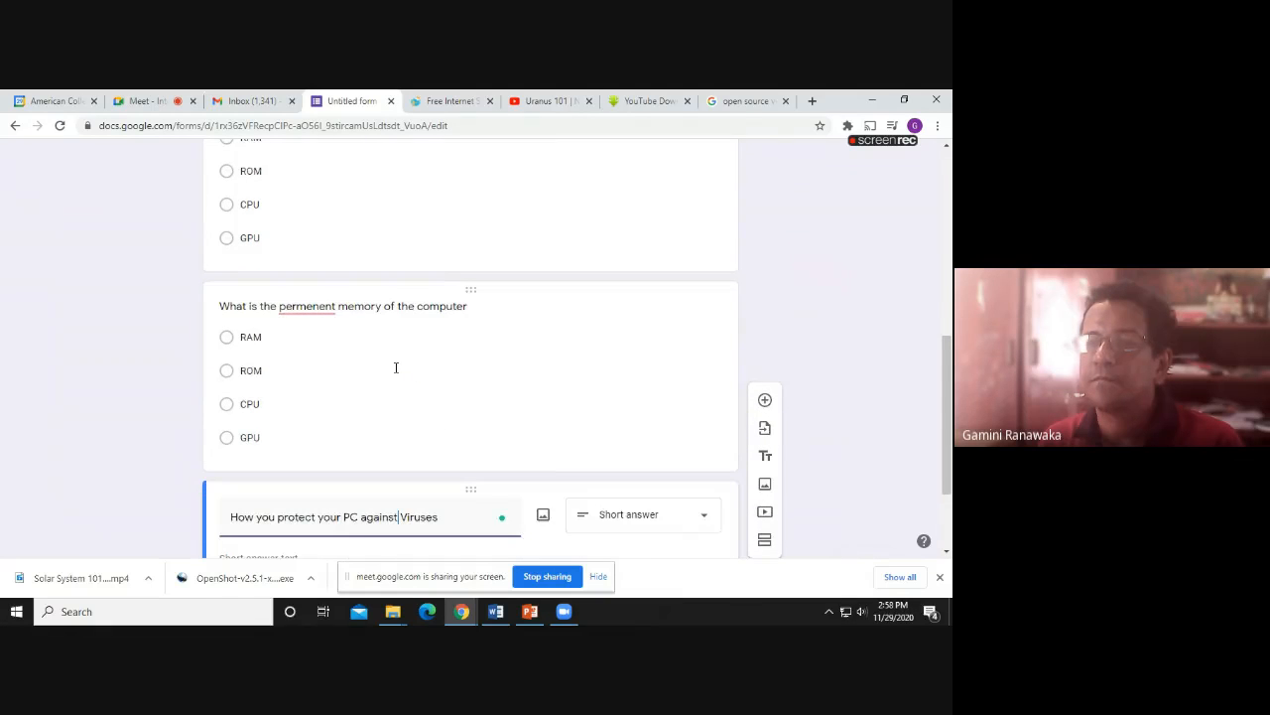
{"action": "scroll", "coordinate": [396, 368], "scroll_direction": "up", "scroll_amount": 1}
{"action": "scroll", "coordinate": [396, 368], "scroll_direction": "down", "scroll_amount": 1}
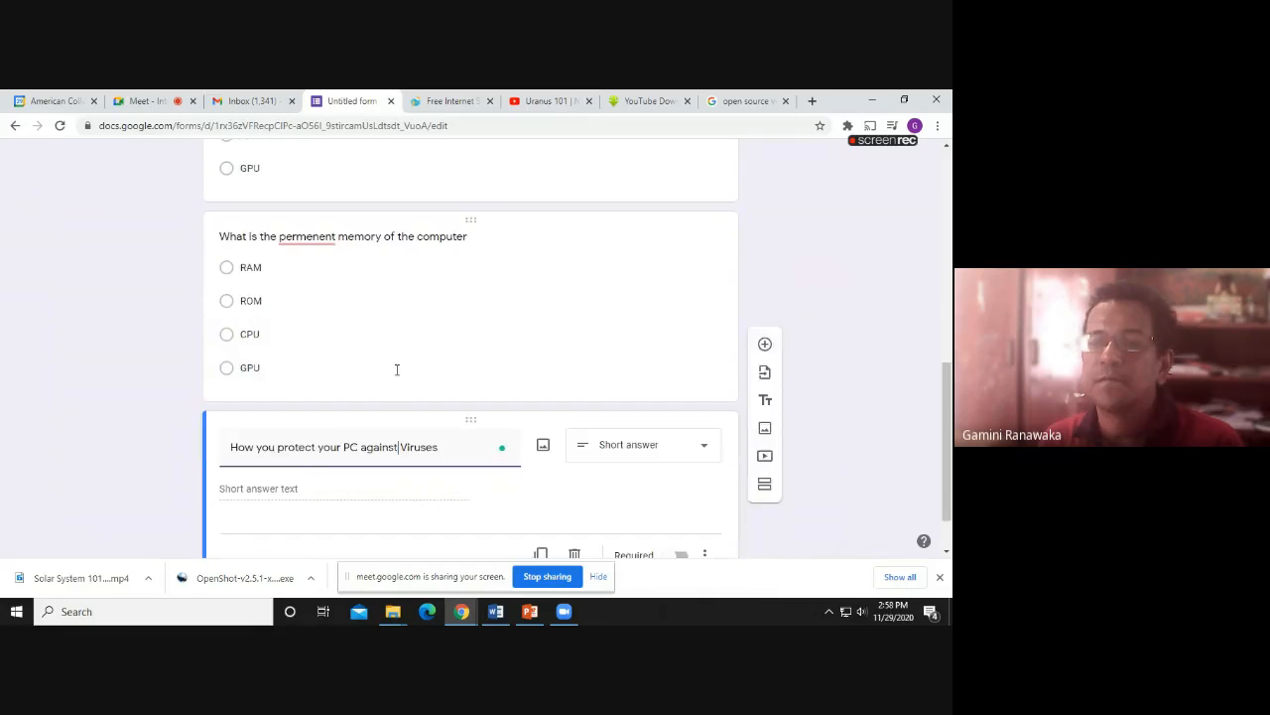
{"action": "scroll", "coordinate": [396, 368], "scroll_direction": "down", "scroll_amount": 1}
{"action": "scroll", "coordinate": [396, 372], "scroll_direction": "up", "scroll_amount": 2}
{"action": "scroll", "coordinate": [395, 375], "scroll_direction": "up", "scroll_amount": 5}
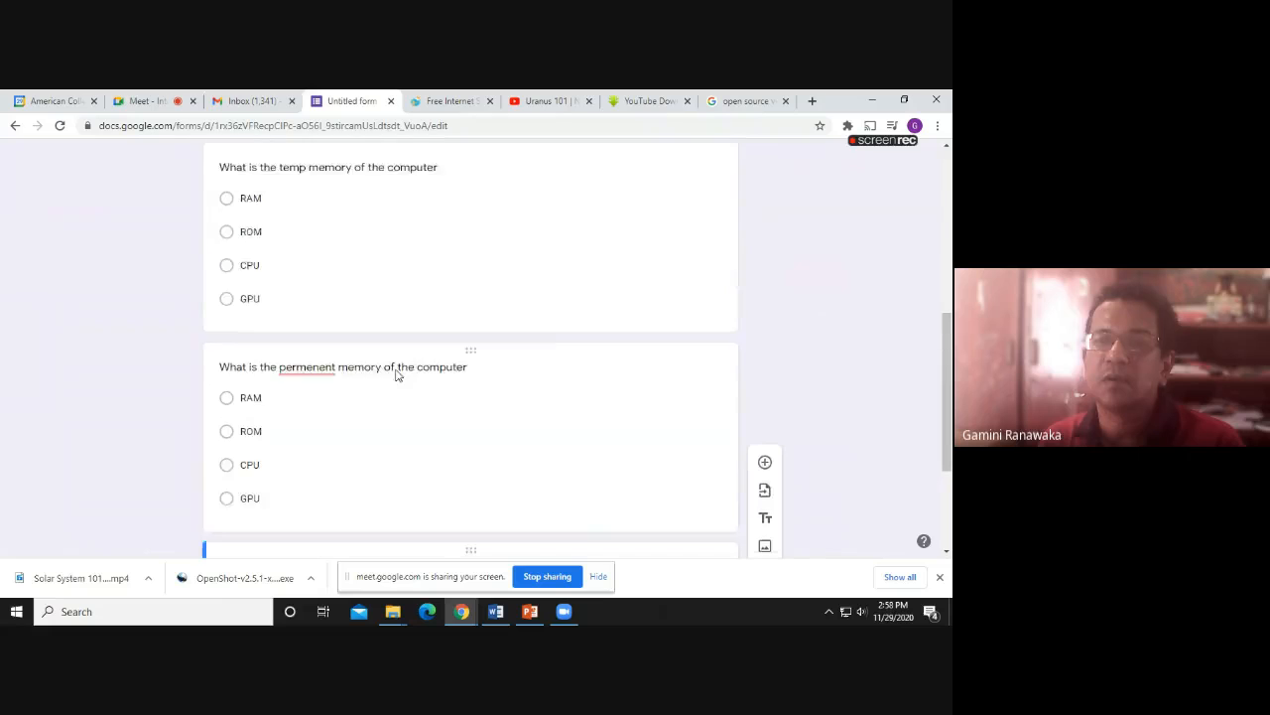
{"action": "scroll", "coordinate": [417, 374], "scroll_direction": "down", "scroll_amount": 1}
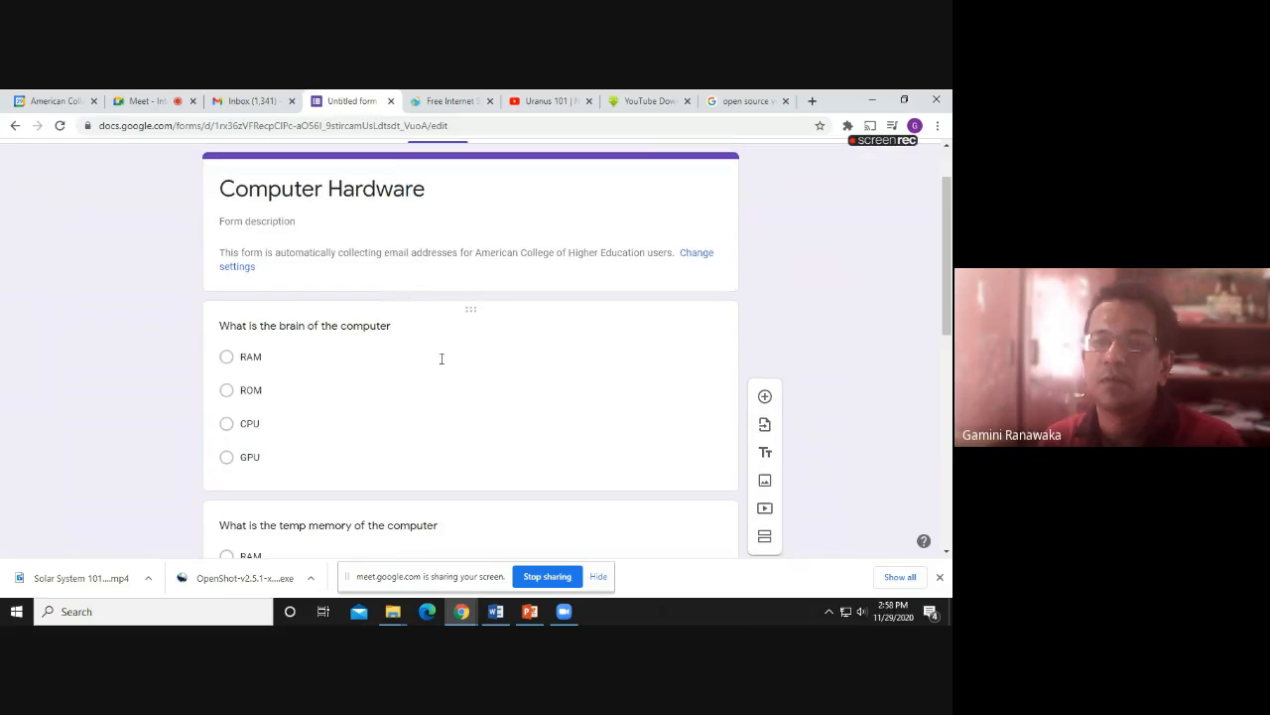
{"action": "left_click", "coordinate": [471, 309]}
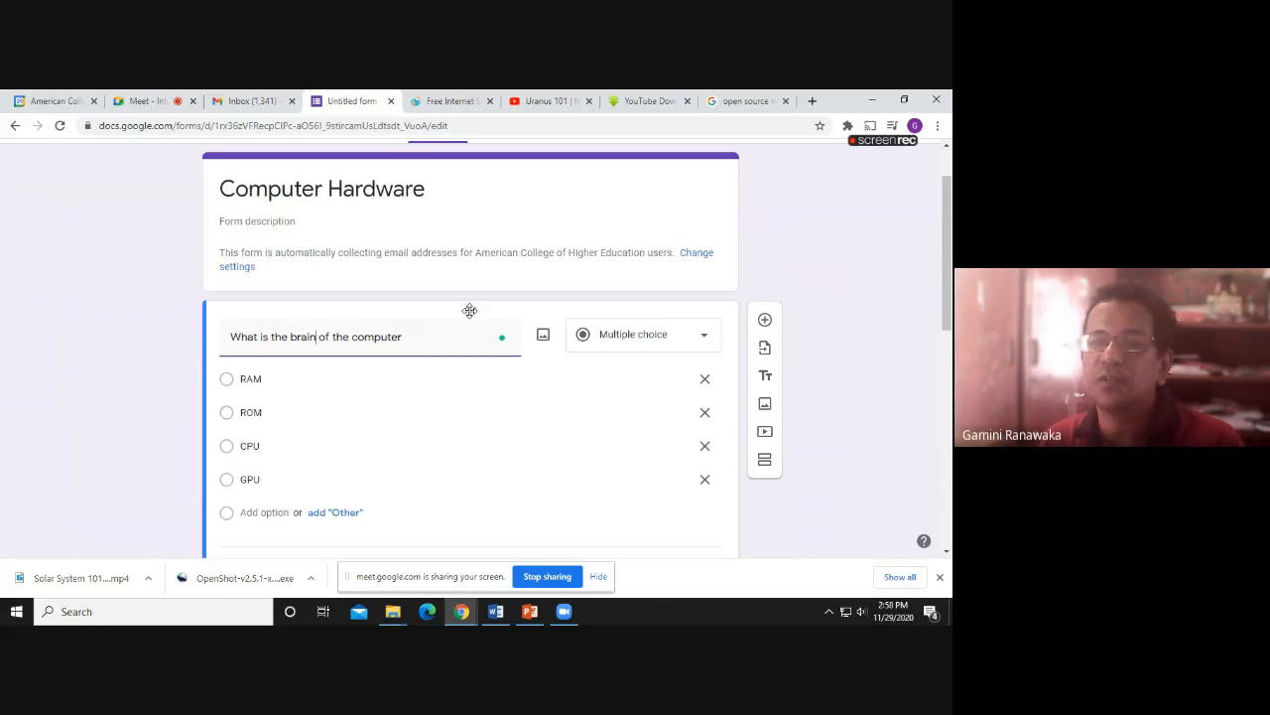
{"action": "mouse_move", "coordinate": [470, 311]}
{"action": "left_mouse_down"}
{"action": "mouse_move", "coordinate": [470, 334]}
{"action": "mouse_move", "coordinate": [470, 309]}
{"action": "left_mouse_up"}
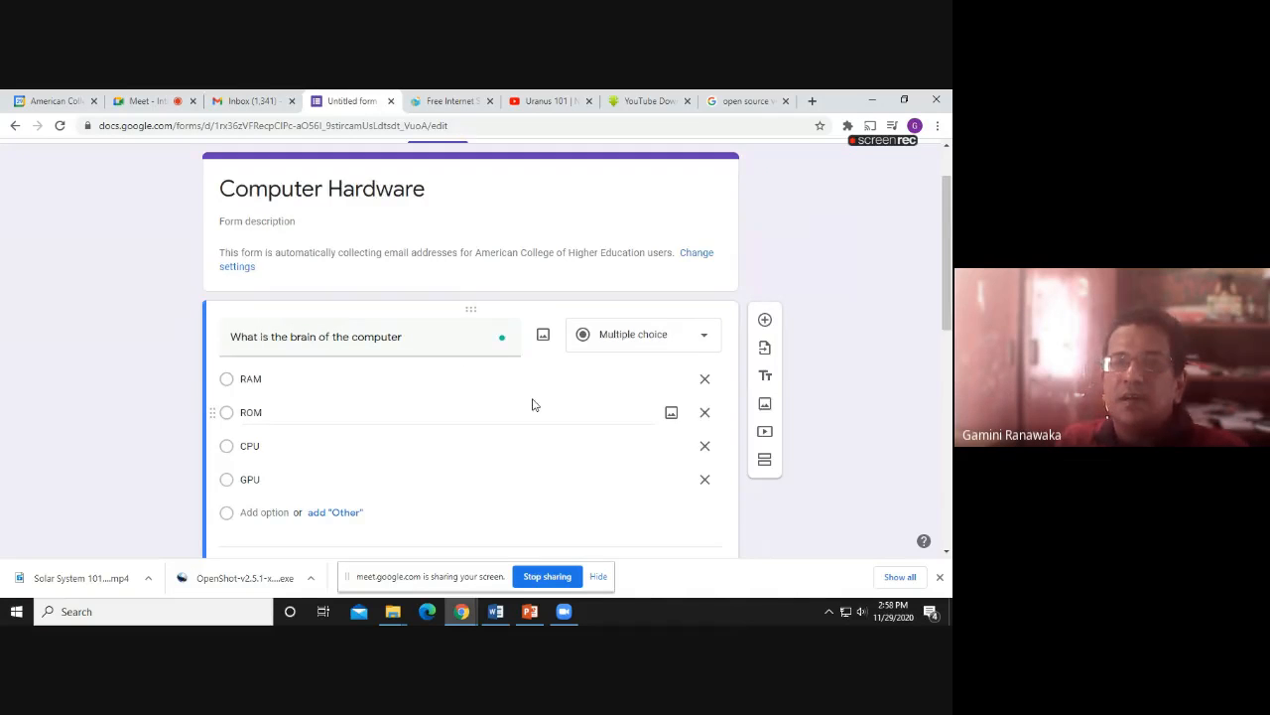
{"action": "scroll", "coordinate": [531, 406], "scroll_direction": "down", "scroll_amount": 7}
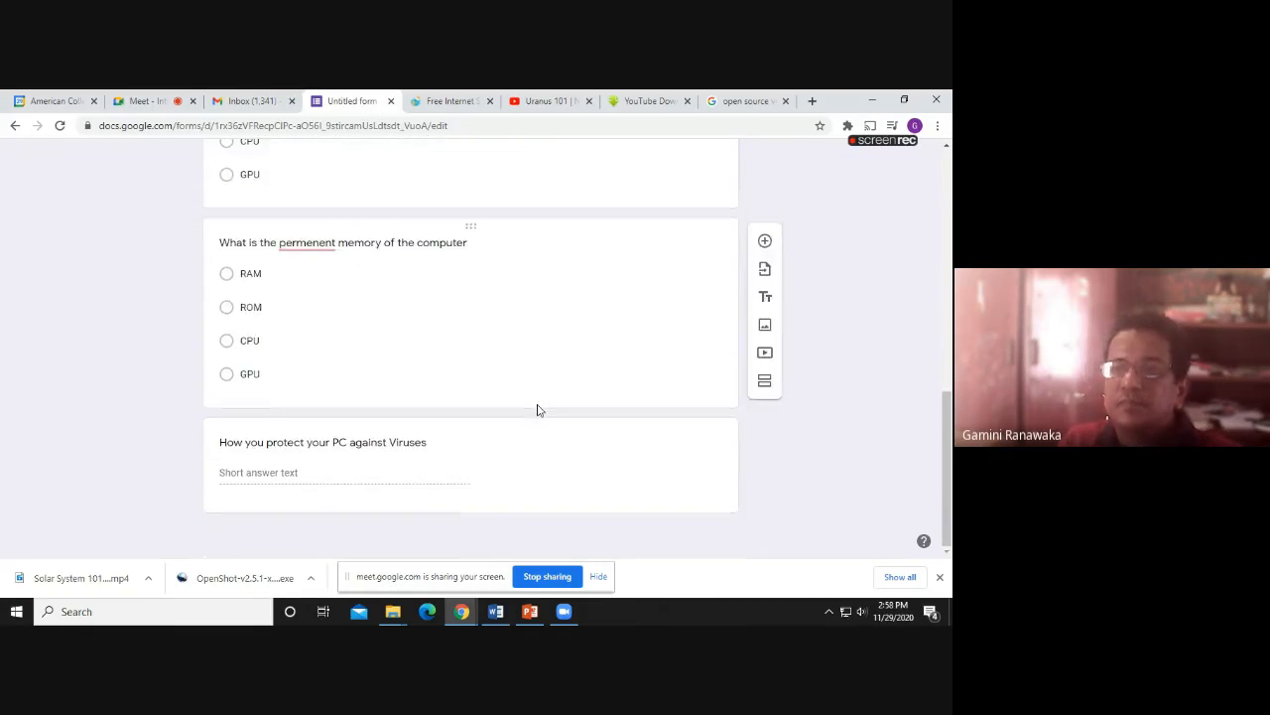
{"action": "scroll", "coordinate": [537, 410], "scroll_direction": "up", "scroll_amount": 8}
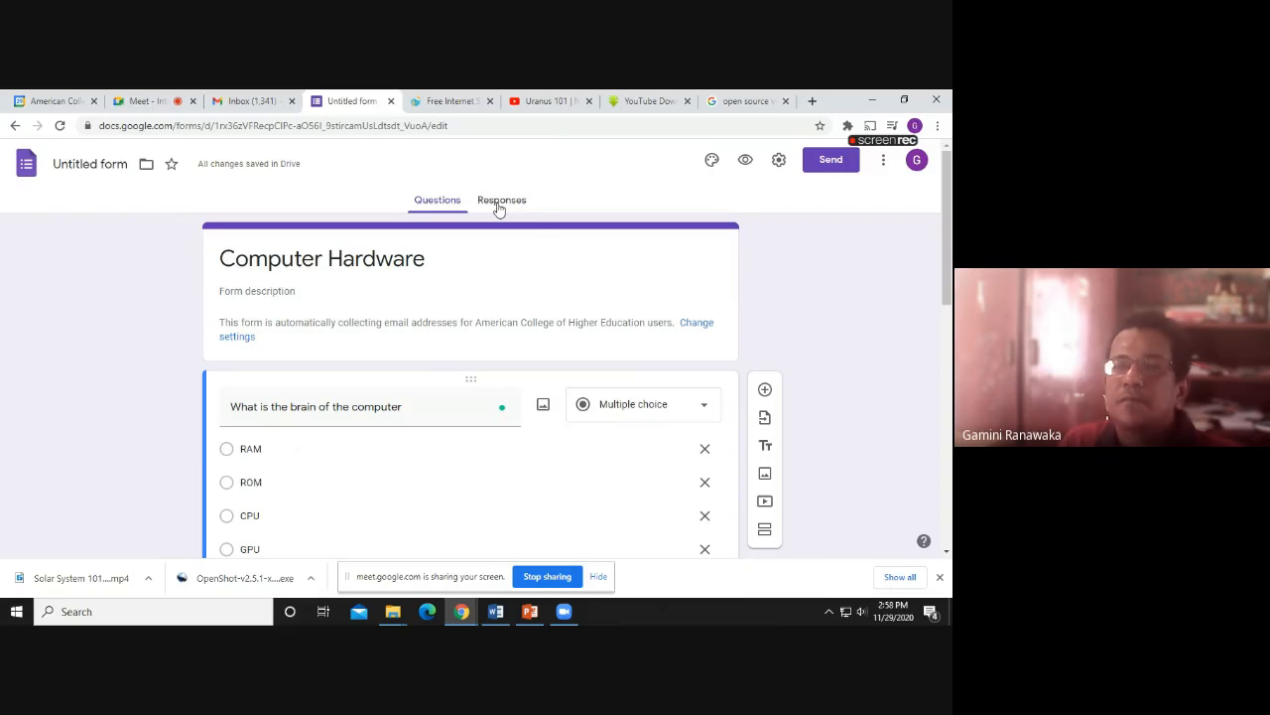
{"action": "scroll", "coordinate": [595, 275], "scroll_direction": "down", "scroll_amount": 3}
{"action": "scroll", "coordinate": [596, 275], "scroll_direction": "down", "scroll_amount": 3}
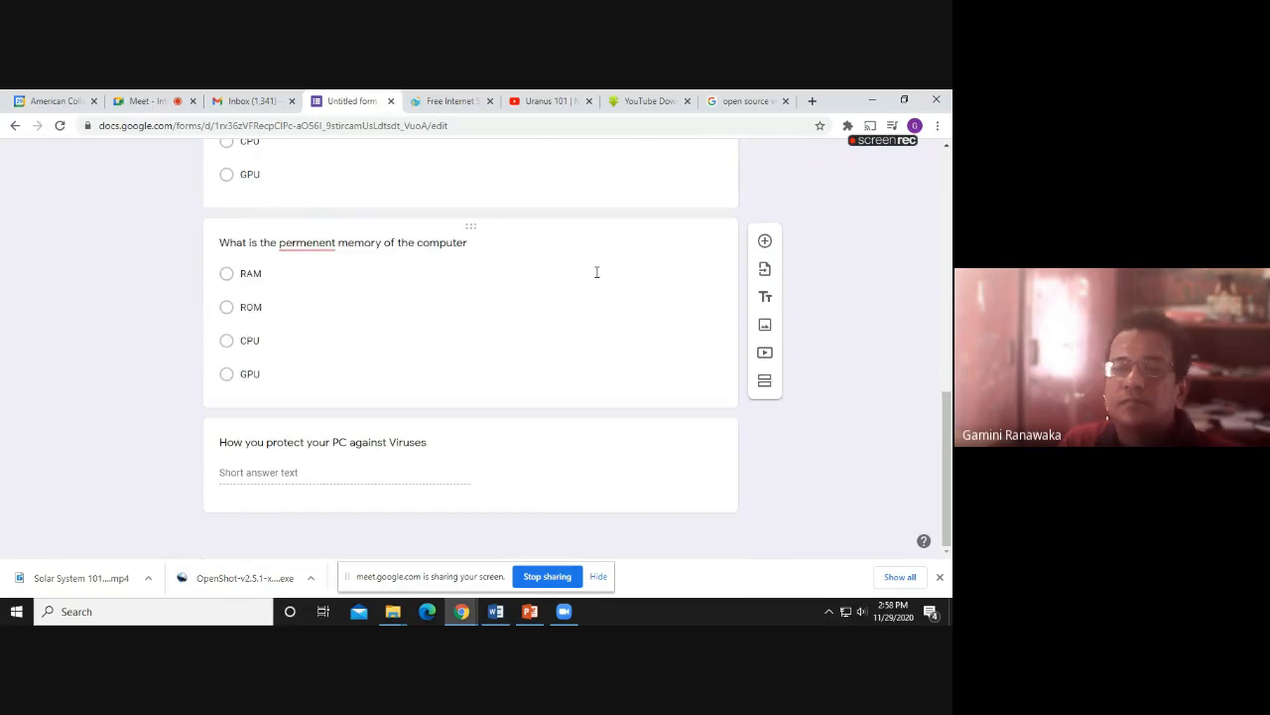
{"action": "scroll", "coordinate": [596, 272], "scroll_direction": "up", "scroll_amount": 10}
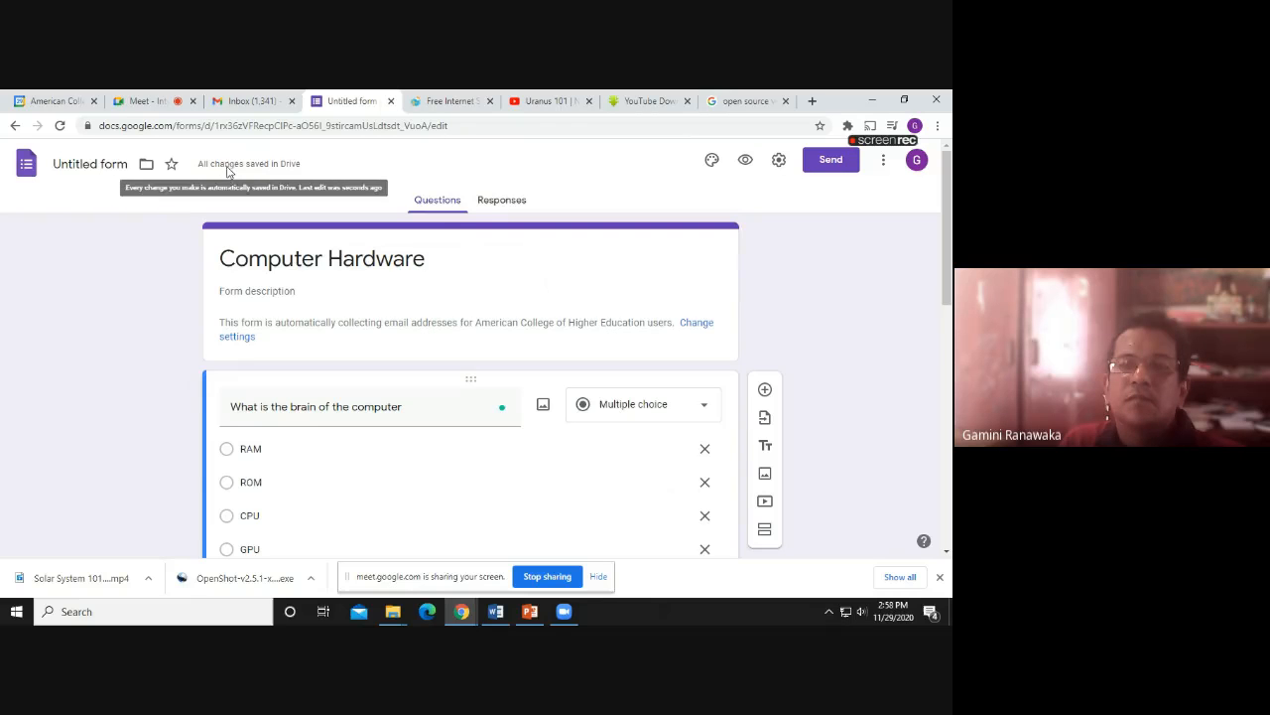
{"action": "left_click", "coordinate": [504, 201]}
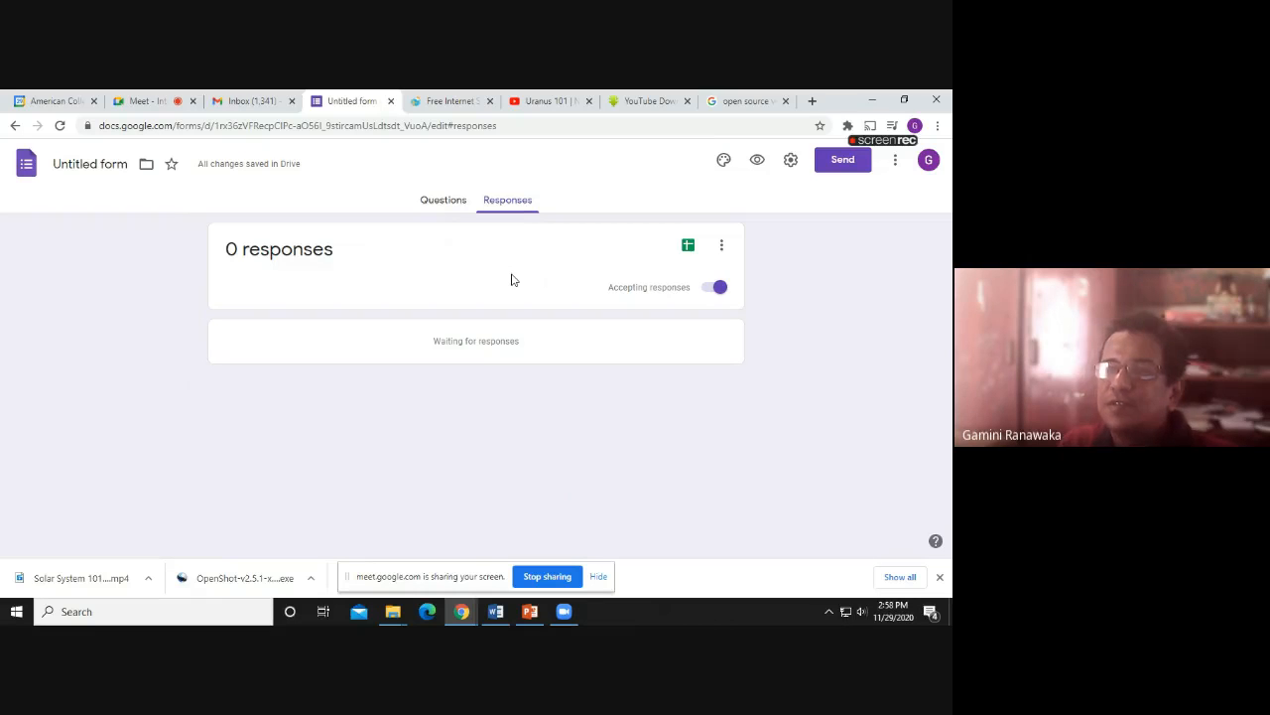
{"action": "left_click", "coordinate": [439, 201]}
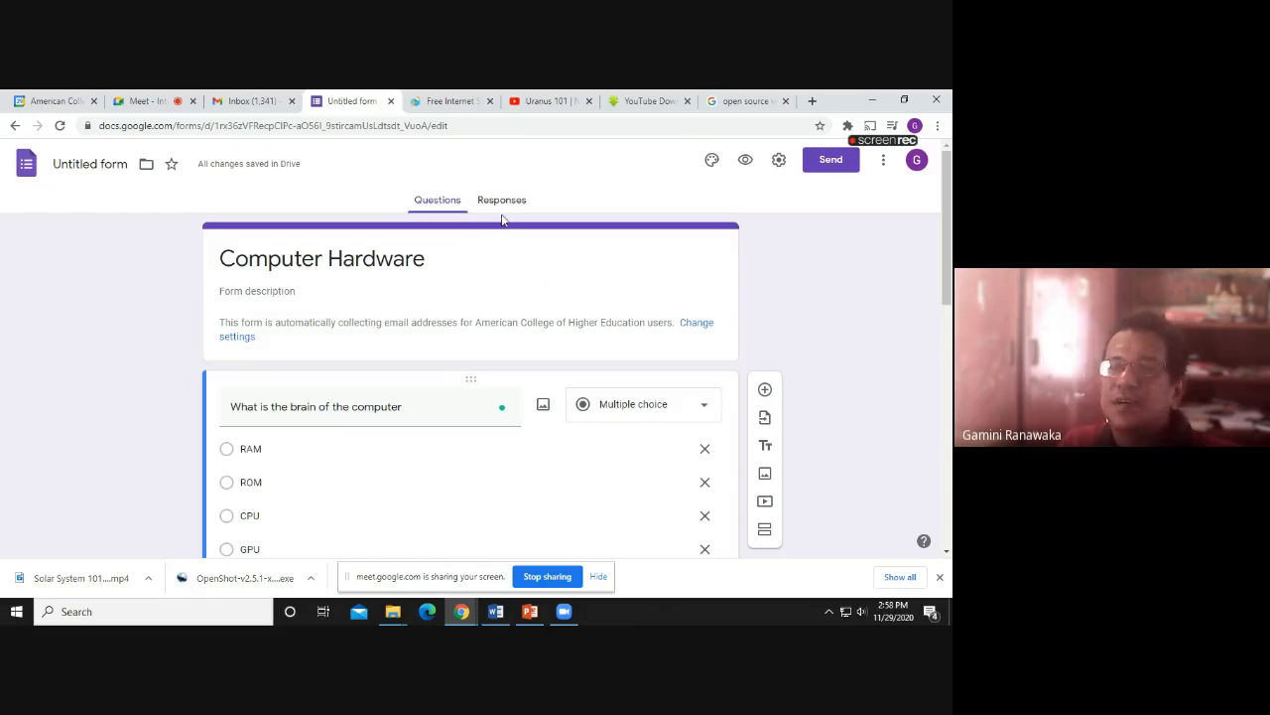
{"action": "scroll", "coordinate": [540, 291], "scroll_direction": "down", "scroll_amount": 1}
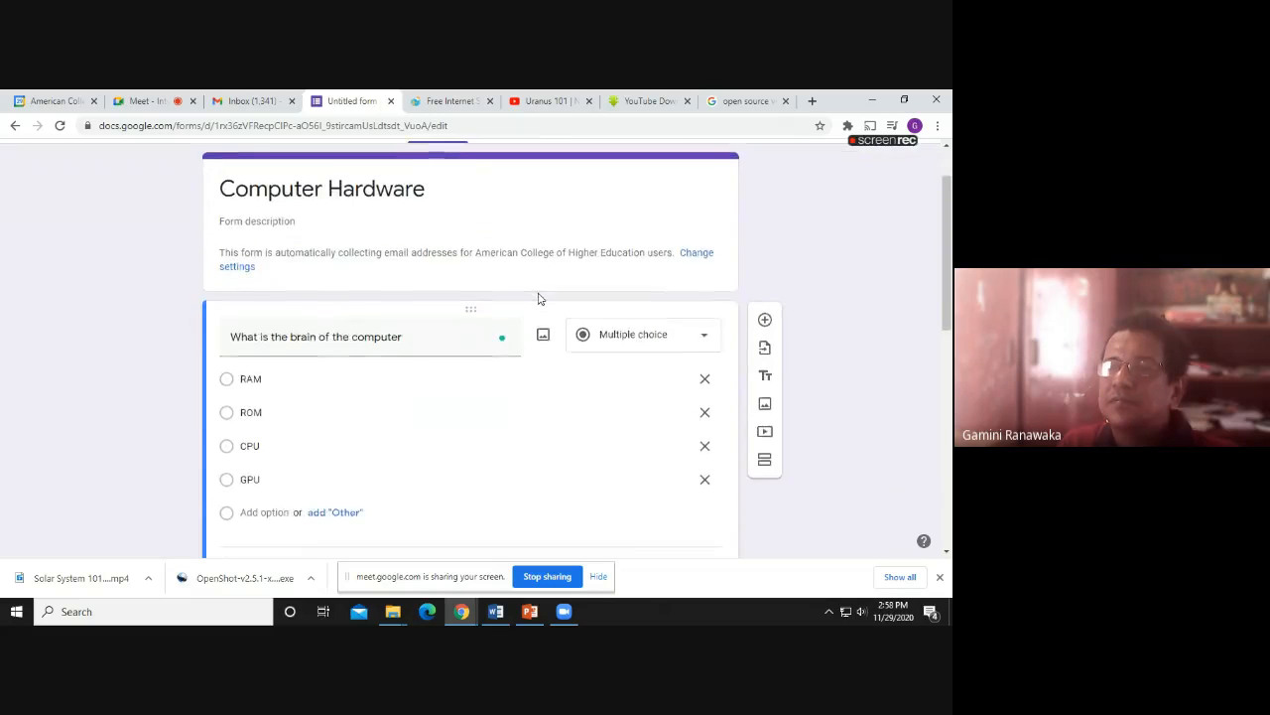
{"action": "scroll", "coordinate": [539, 294], "scroll_direction": "up", "scroll_amount": 1}
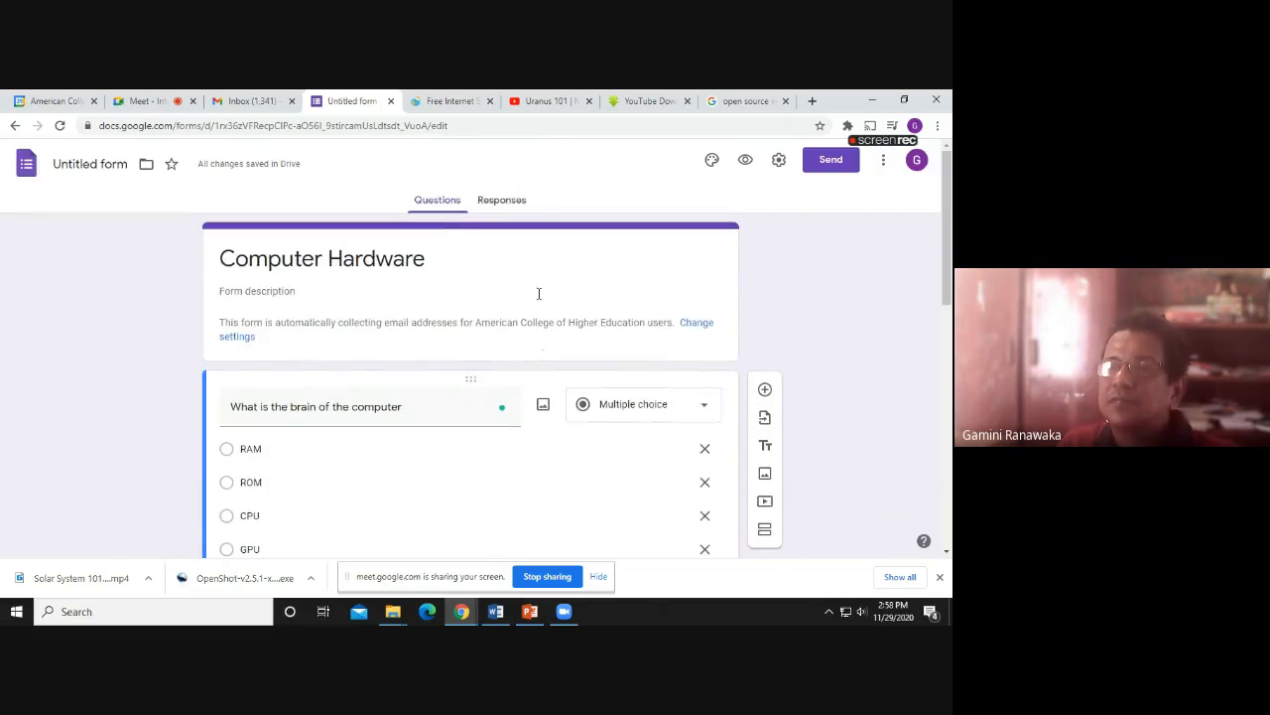
Review the General settings: email collection, response receipts and organization-only sign-in
{"action": "left_click", "coordinate": [779, 160]}
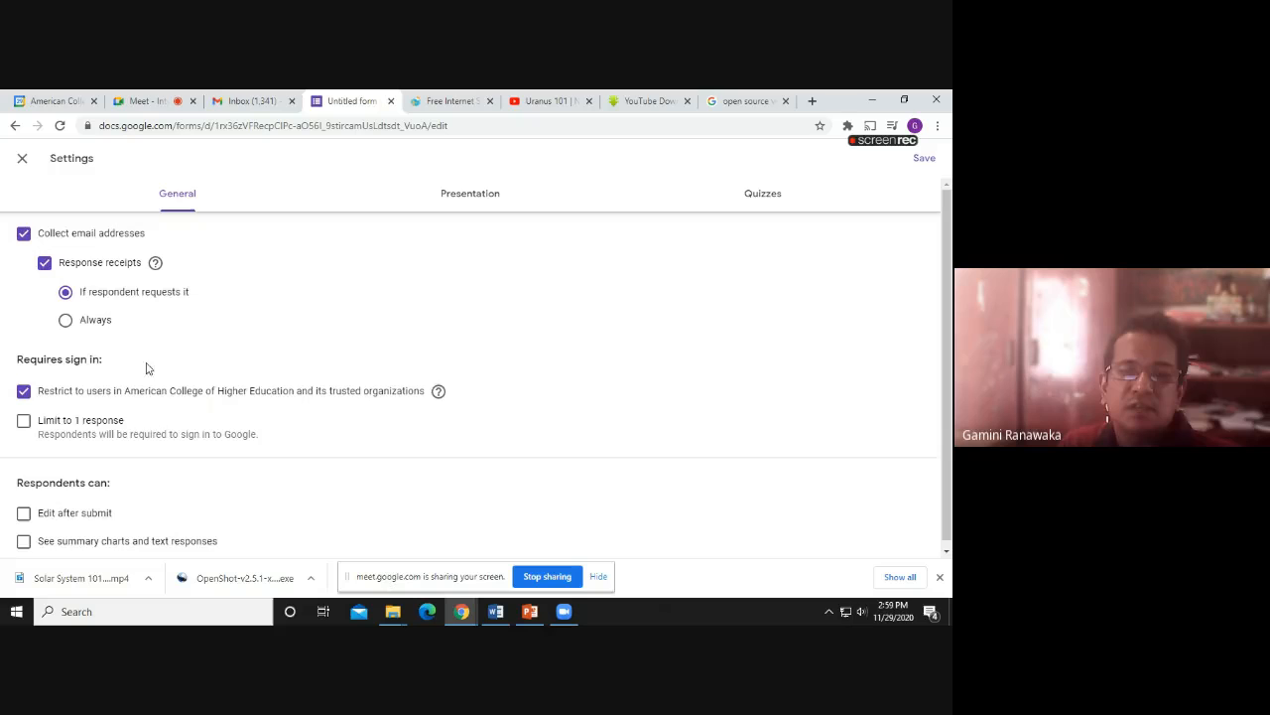
{"action": "scroll", "coordinate": [164, 377], "scroll_direction": "down", "scroll_amount": 1}
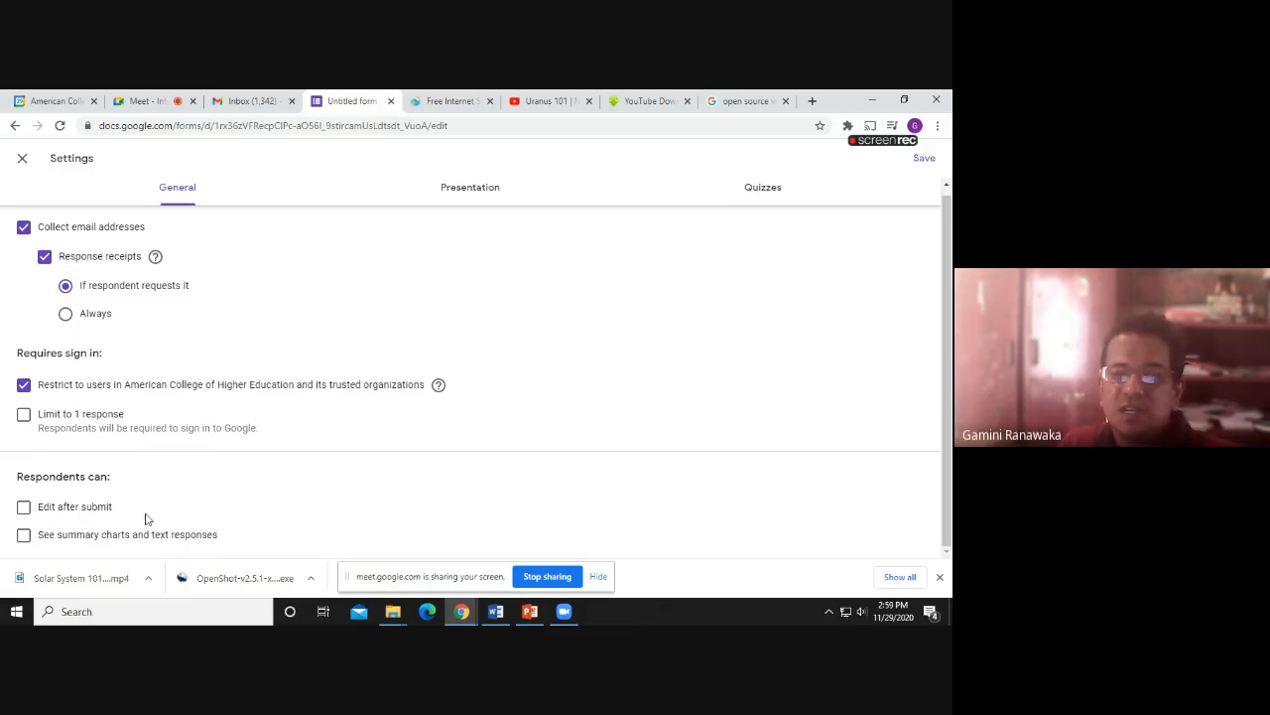
{"action": "left_click", "coordinate": [595, 577]}
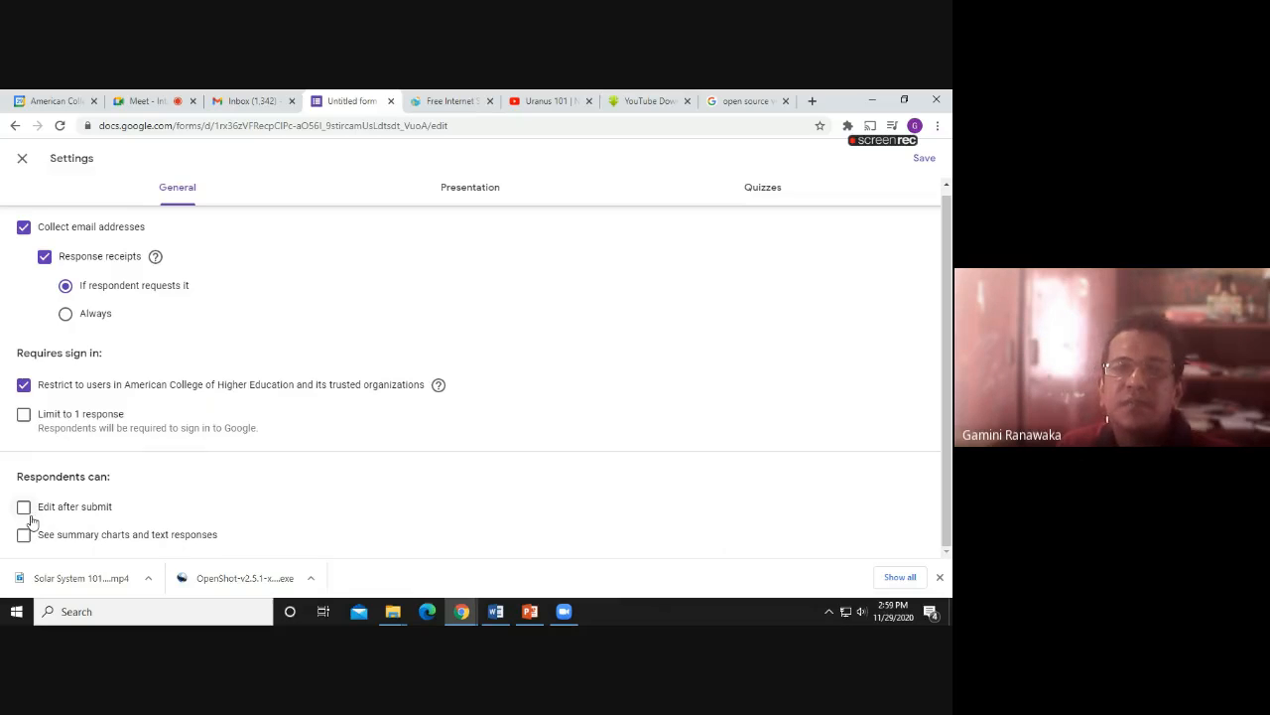
{"action": "scroll", "coordinate": [80, 512], "scroll_direction": "up", "scroll_amount": 1}
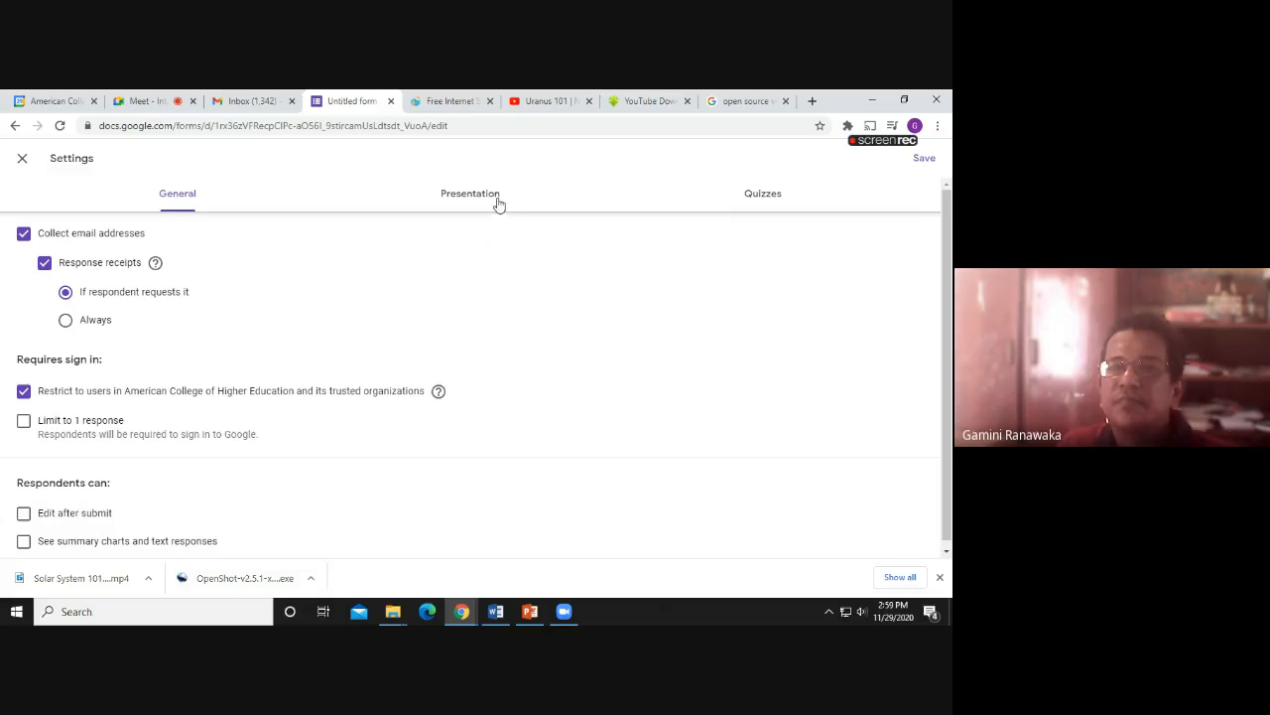
Switch on 'Make this a quiz' with grades released immediately, and save the settings
{"action": "left_click", "coordinate": [498, 204]}
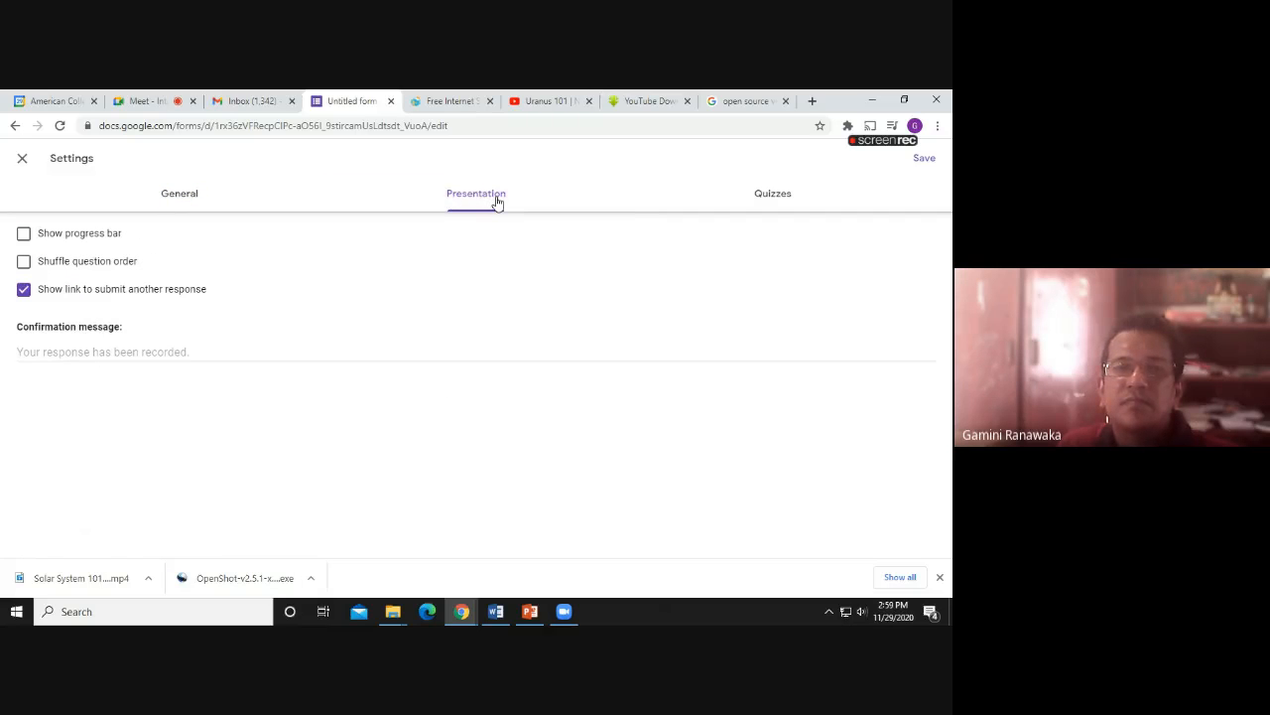
{"action": "left_click", "coordinate": [754, 204]}
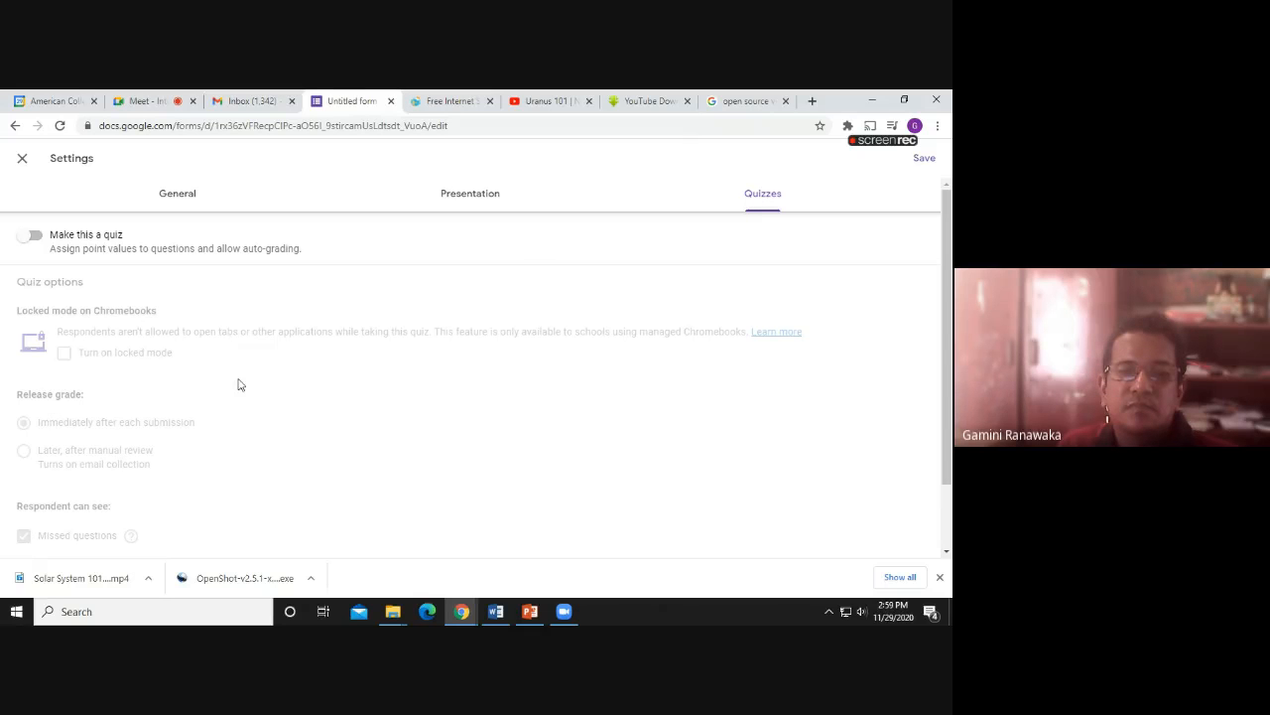
{"action": "scroll", "coordinate": [238, 383], "scroll_direction": "down", "scroll_amount": 1}
{"action": "scroll", "coordinate": [238, 385], "scroll_direction": "up", "scroll_amount": 1}
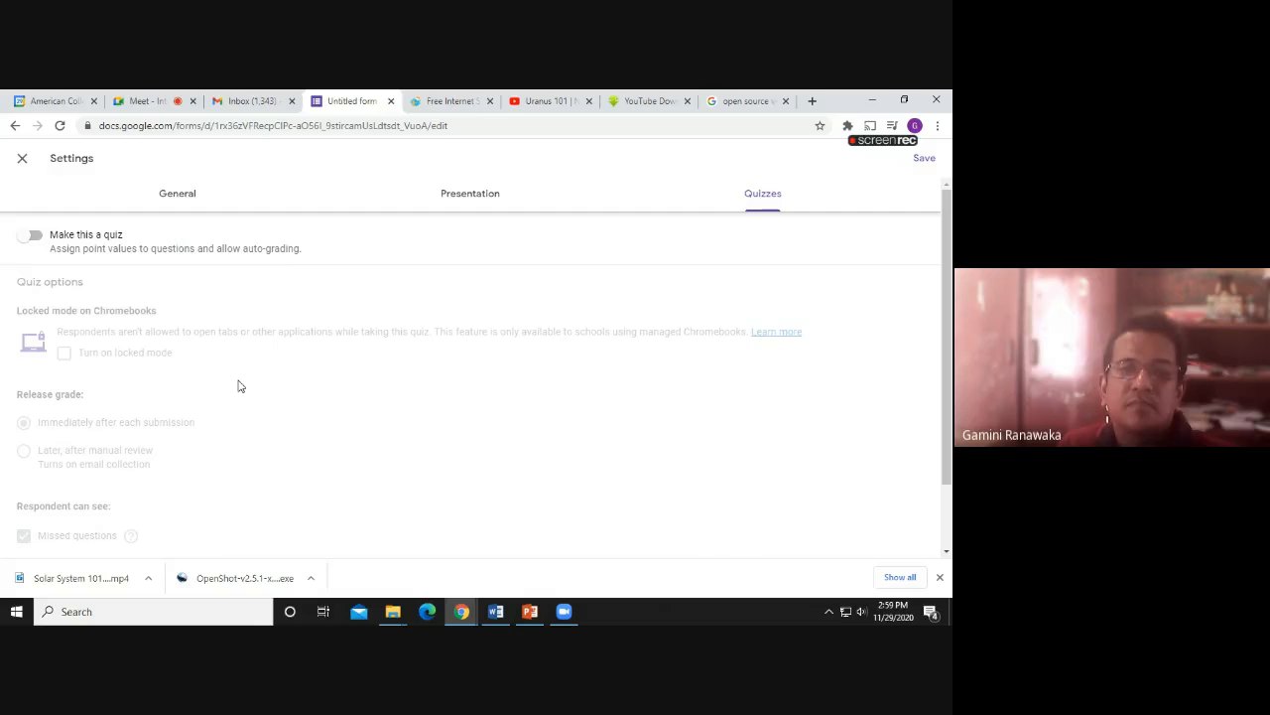
{"action": "scroll", "coordinate": [238, 386], "scroll_direction": "down", "scroll_amount": 1}
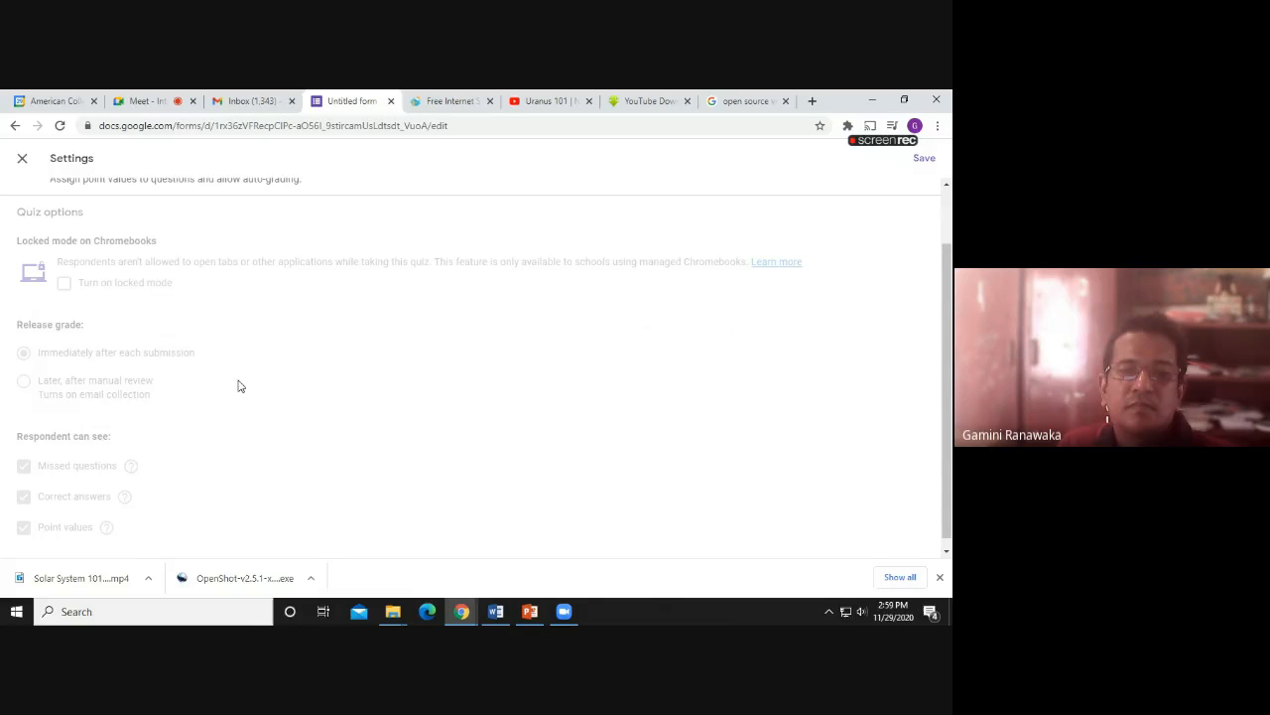
{"action": "scroll", "coordinate": [43, 256], "scroll_direction": "up", "scroll_amount": 1}
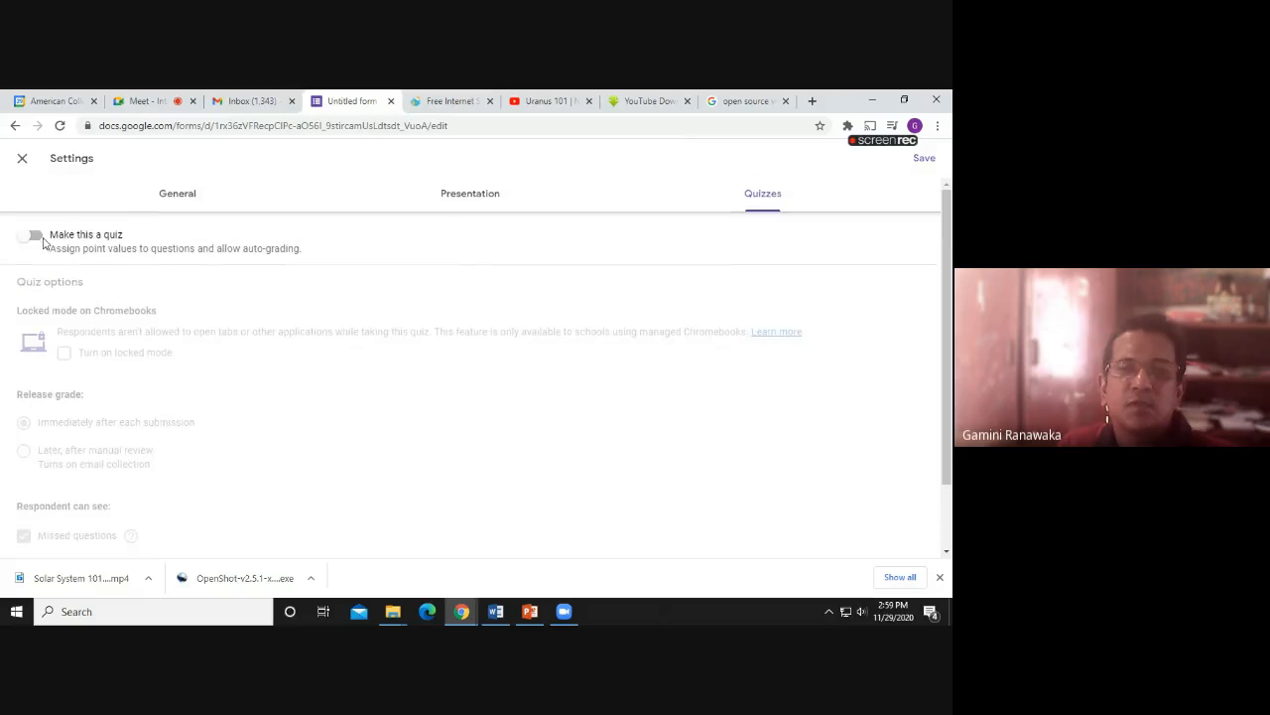
{"action": "left_click", "coordinate": [34, 236]}
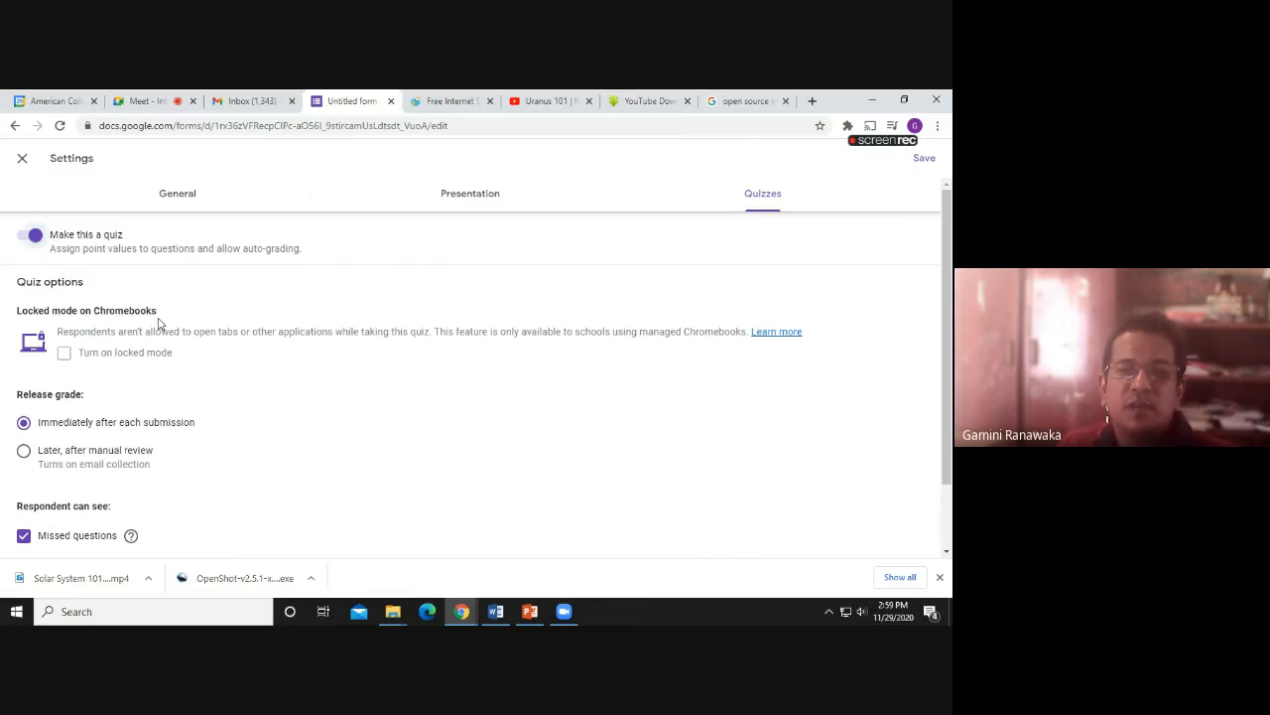
{"action": "scroll", "coordinate": [149, 348], "scroll_direction": "down", "scroll_amount": 1}
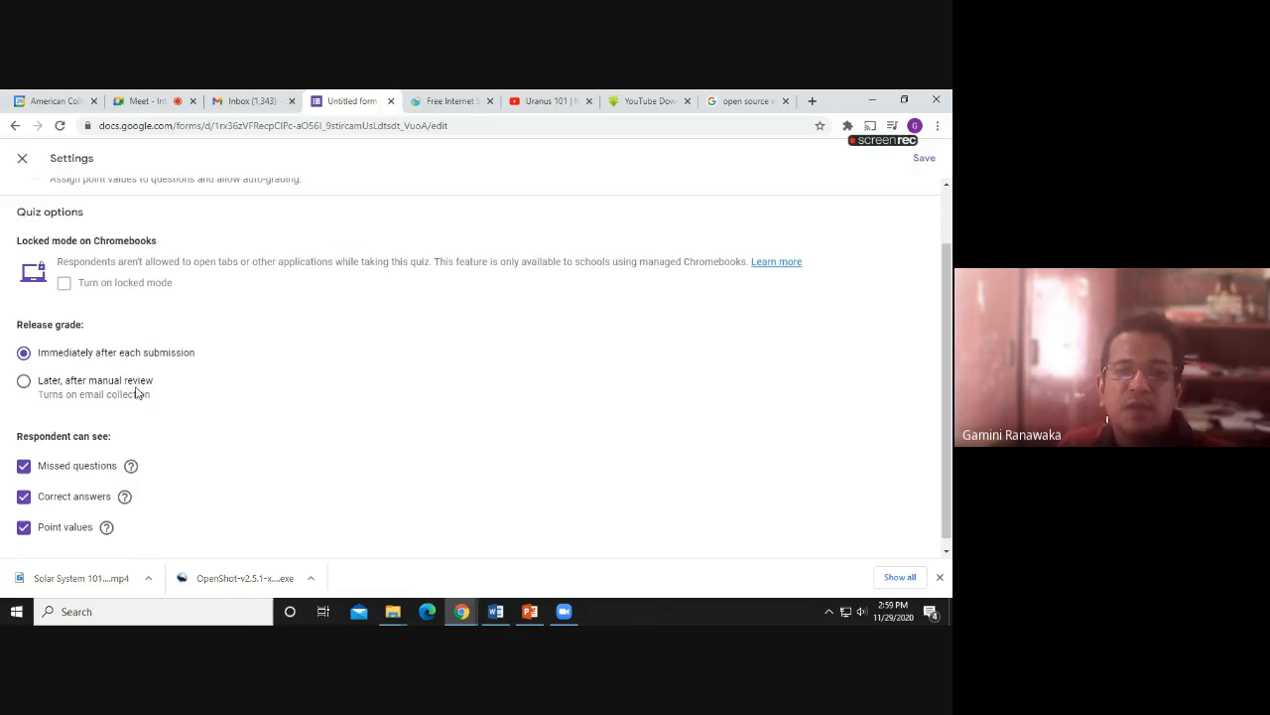
{"action": "scroll", "coordinate": [154, 392], "scroll_direction": "down", "scroll_amount": 1}
{"action": "scroll", "coordinate": [152, 392], "scroll_direction": "up", "scroll_amount": 1}
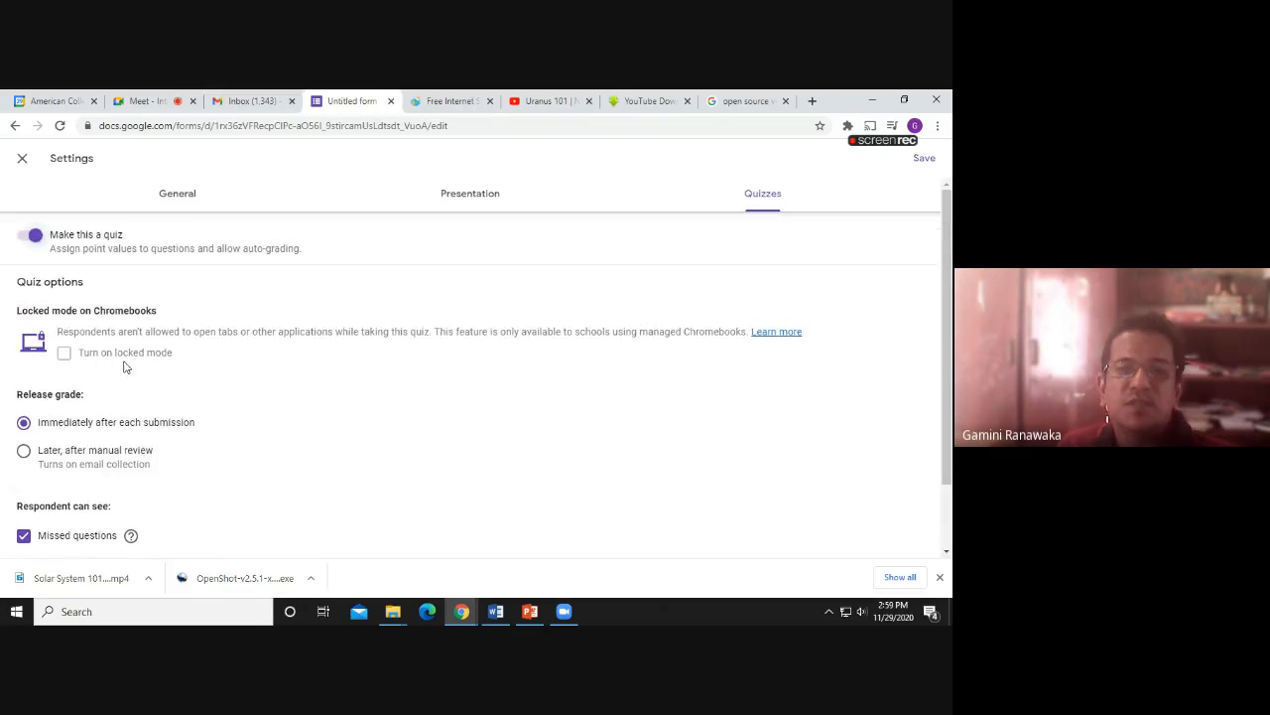
{"action": "left_click", "coordinate": [921, 159]}
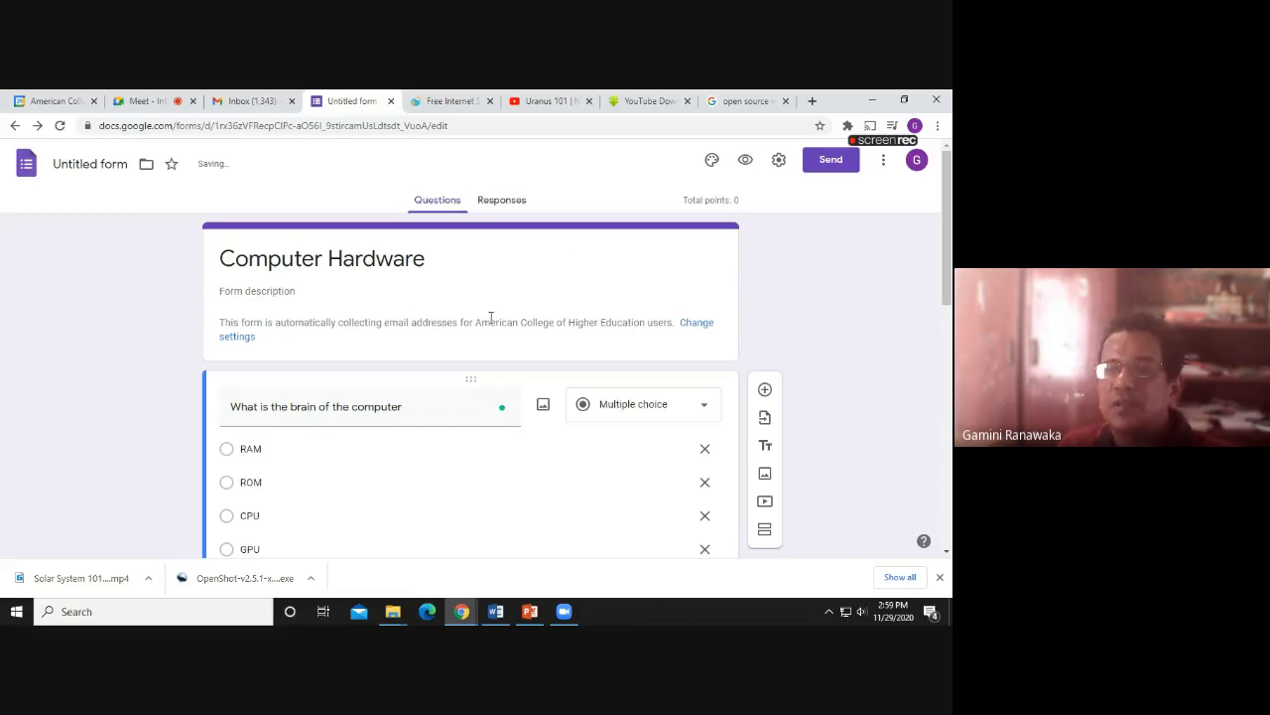
In the brain question's answer key, mark CPU as correct and worth 1 point
{"action": "scroll", "coordinate": [490, 318], "scroll_direction": "down", "scroll_amount": 2}
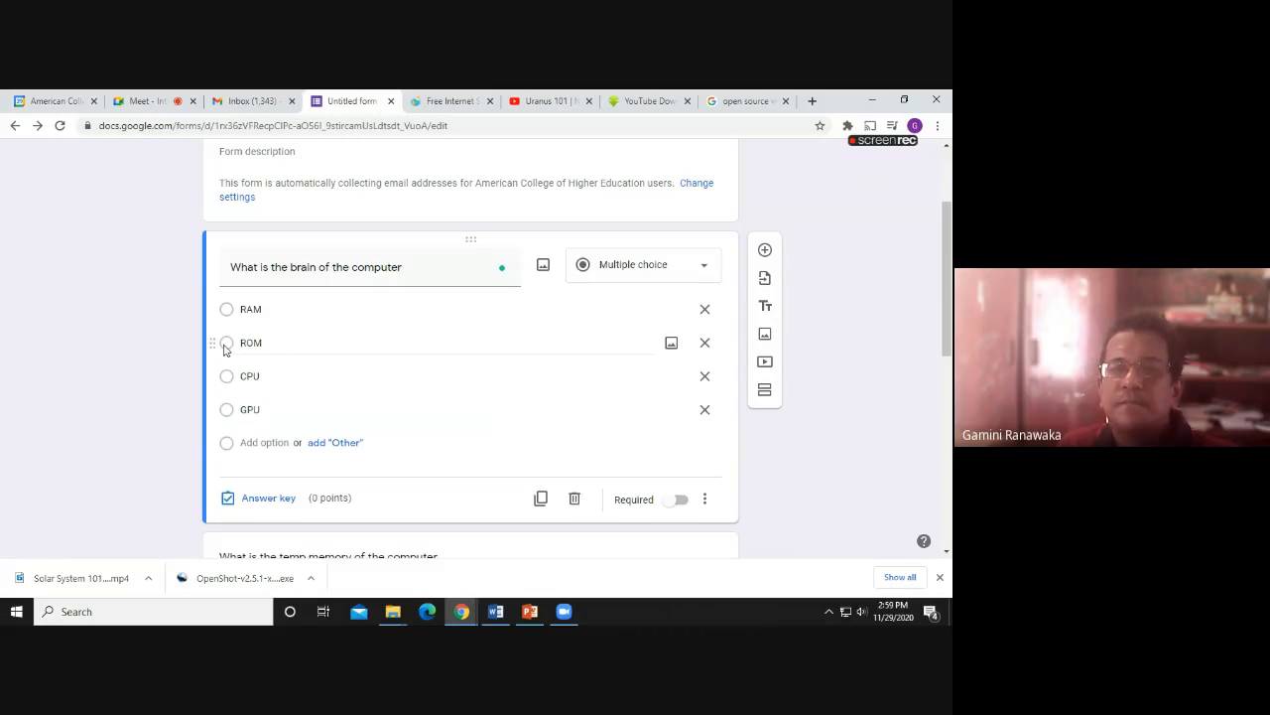
{"action": "left_click", "coordinate": [220, 343]}
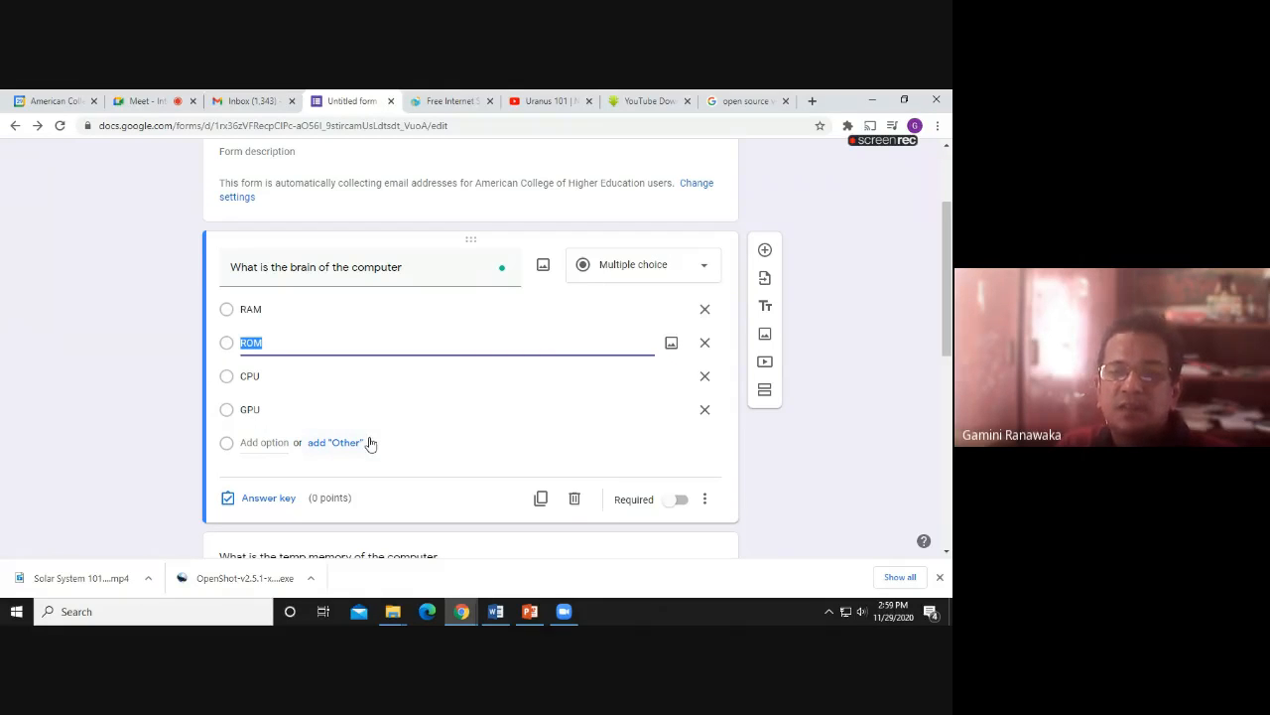
{"action": "left_click", "coordinate": [227, 380]}
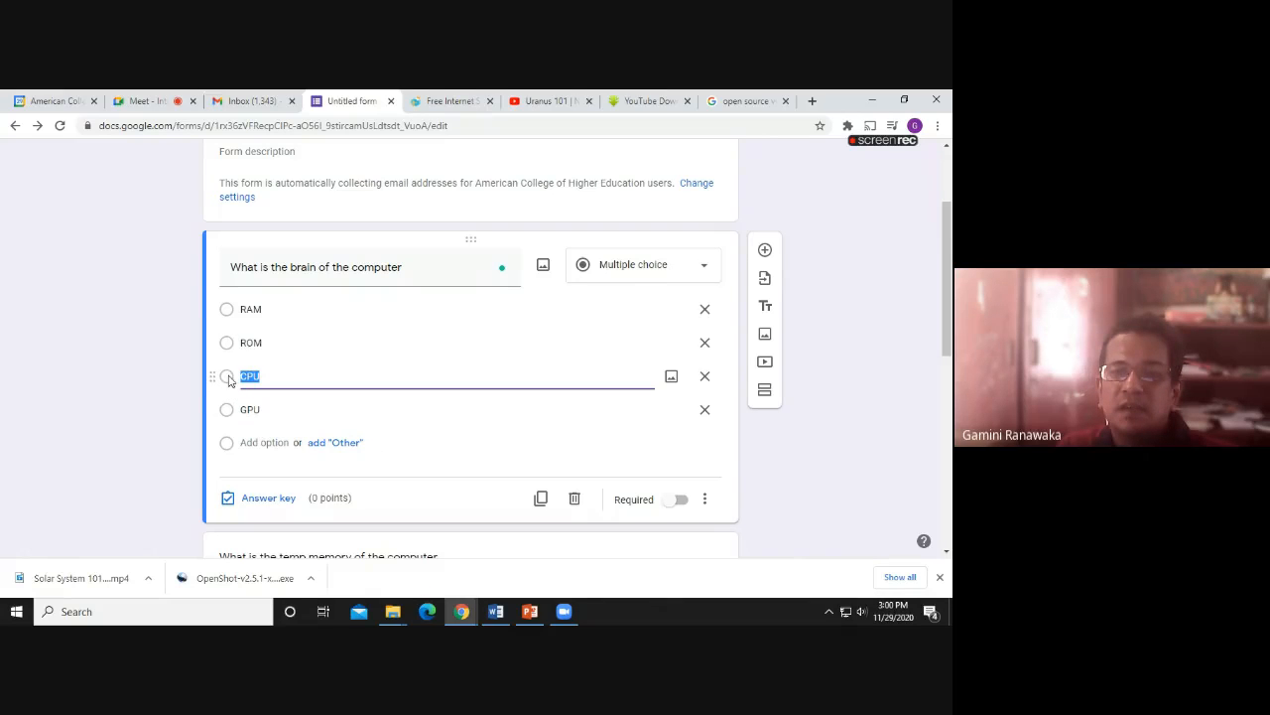
{"action": "left_click", "coordinate": [333, 504]}
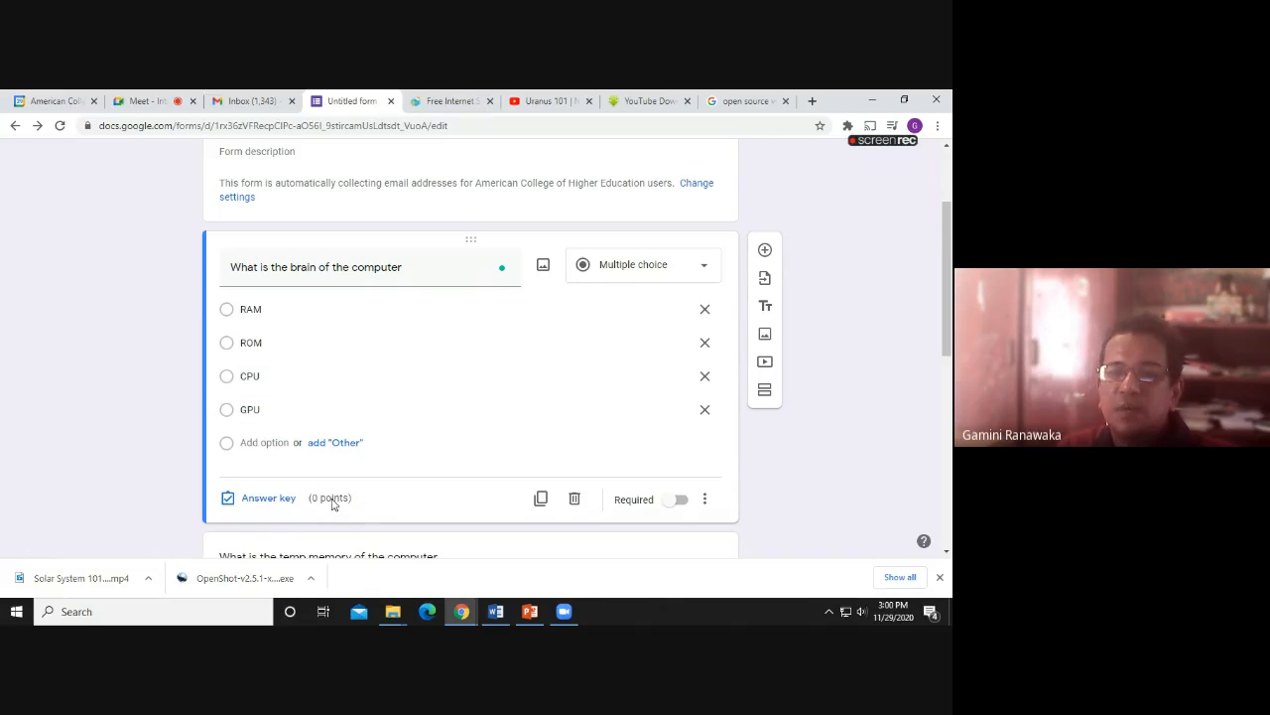
{"action": "left_click", "coordinate": [270, 499]}
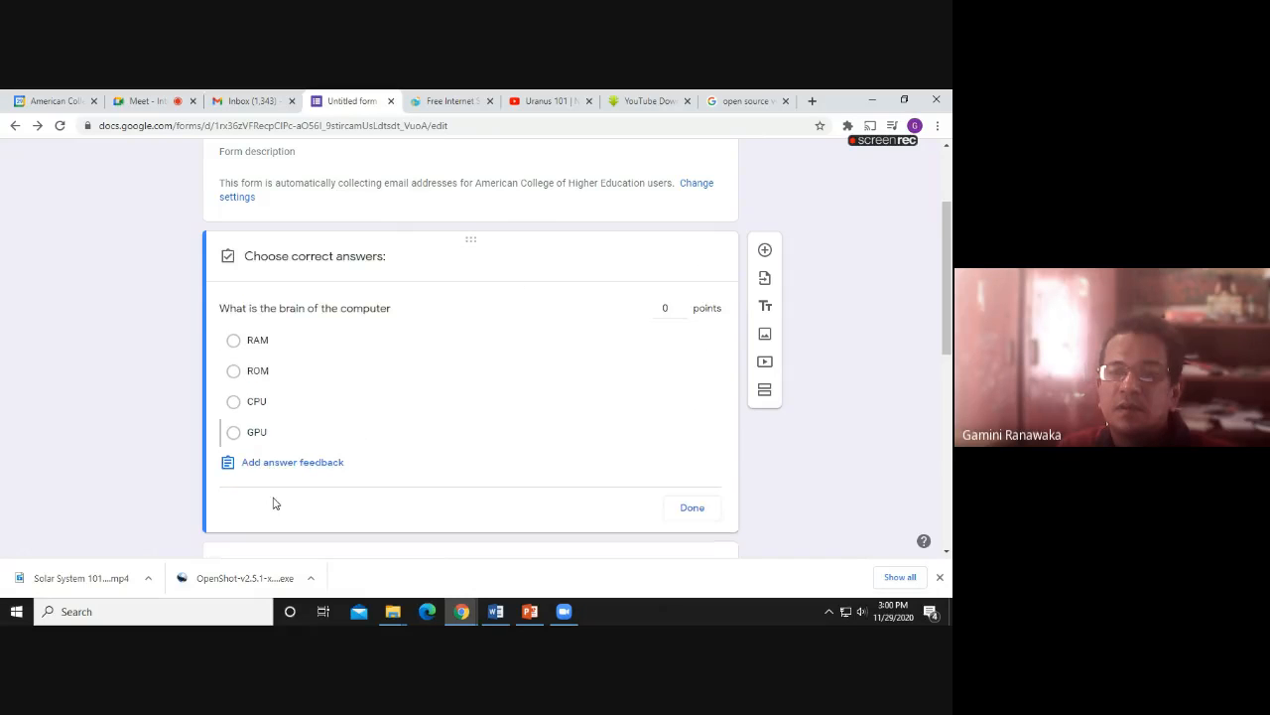
{"action": "left_click", "coordinate": [233, 401]}
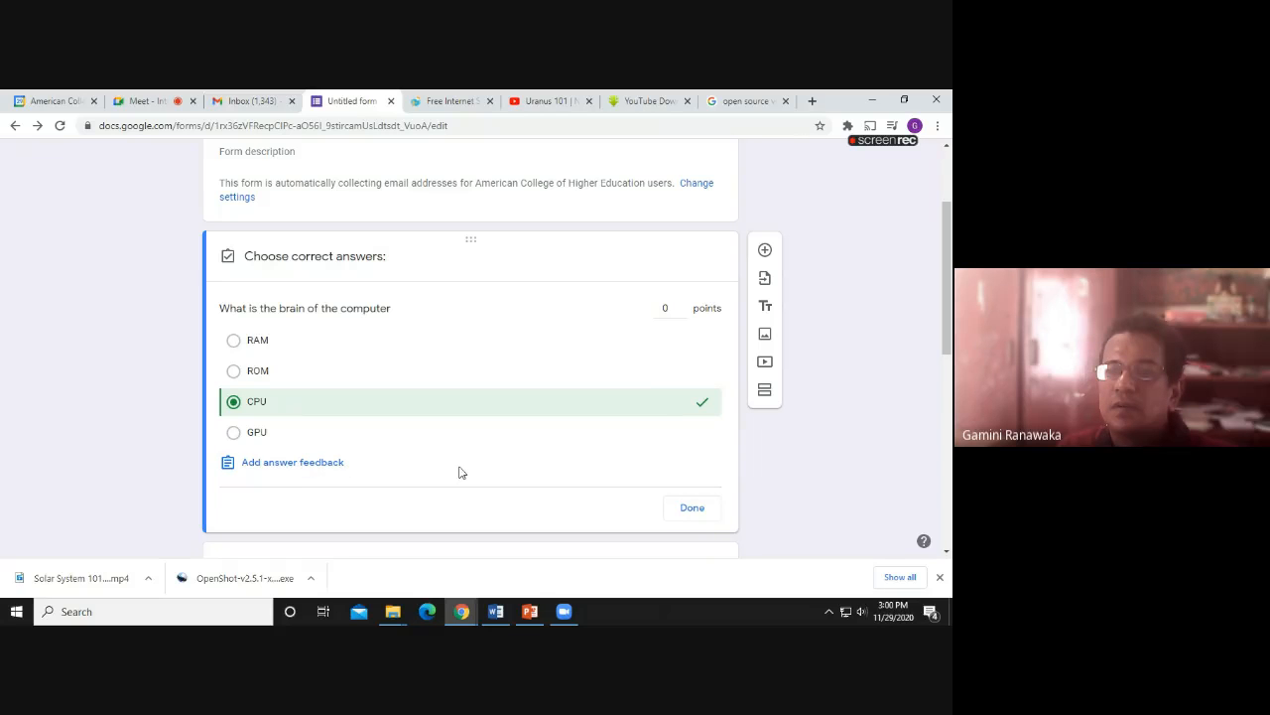
{"action": "left_click", "coordinate": [681, 303]}
{"action": "left_click", "coordinate": [693, 508]}
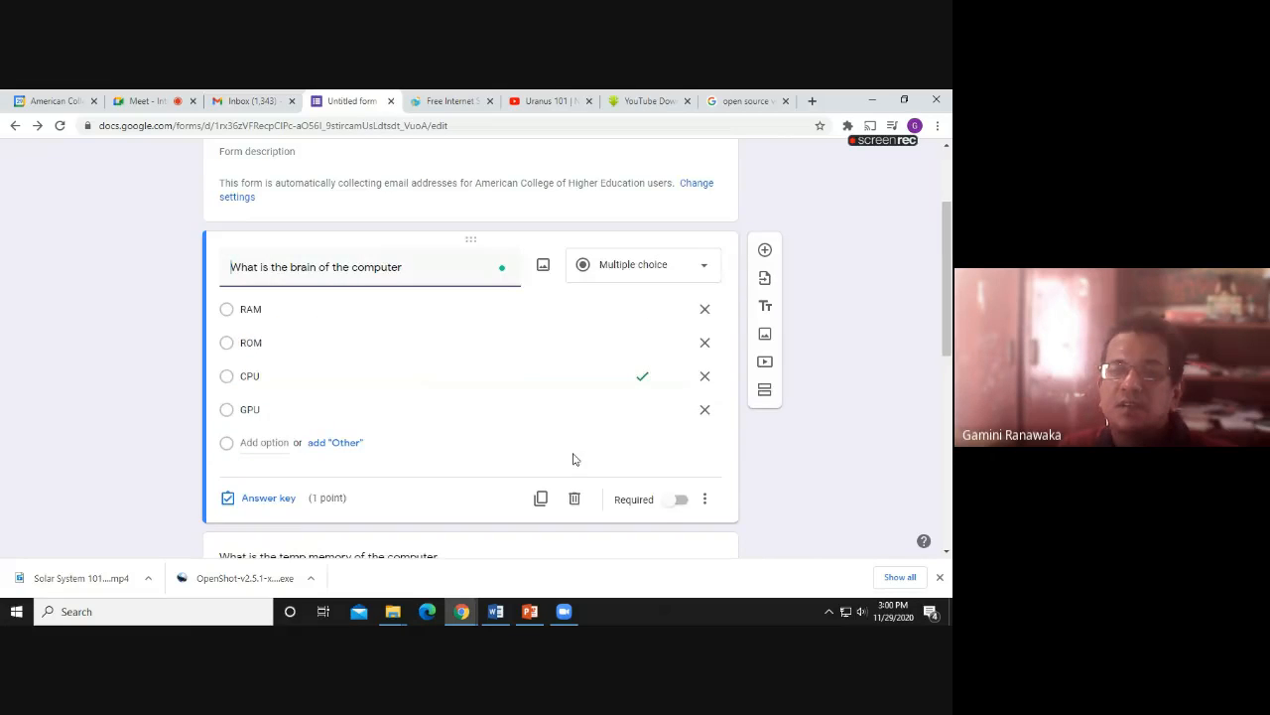
{"action": "scroll", "coordinate": [440, 425], "scroll_direction": "down", "scroll_amount": 3}
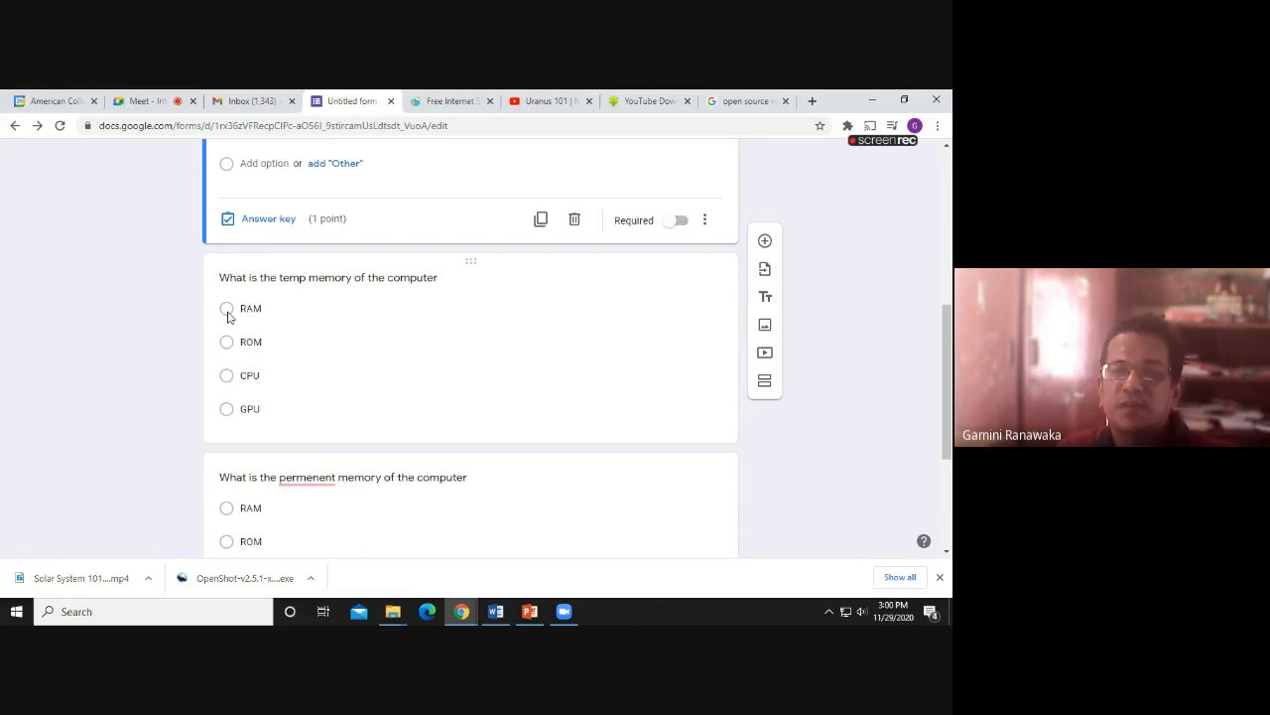
Open the temp memory question's answer key and correct 'permenent' to 'permanent'
{"action": "left_click", "coordinate": [227, 316]}
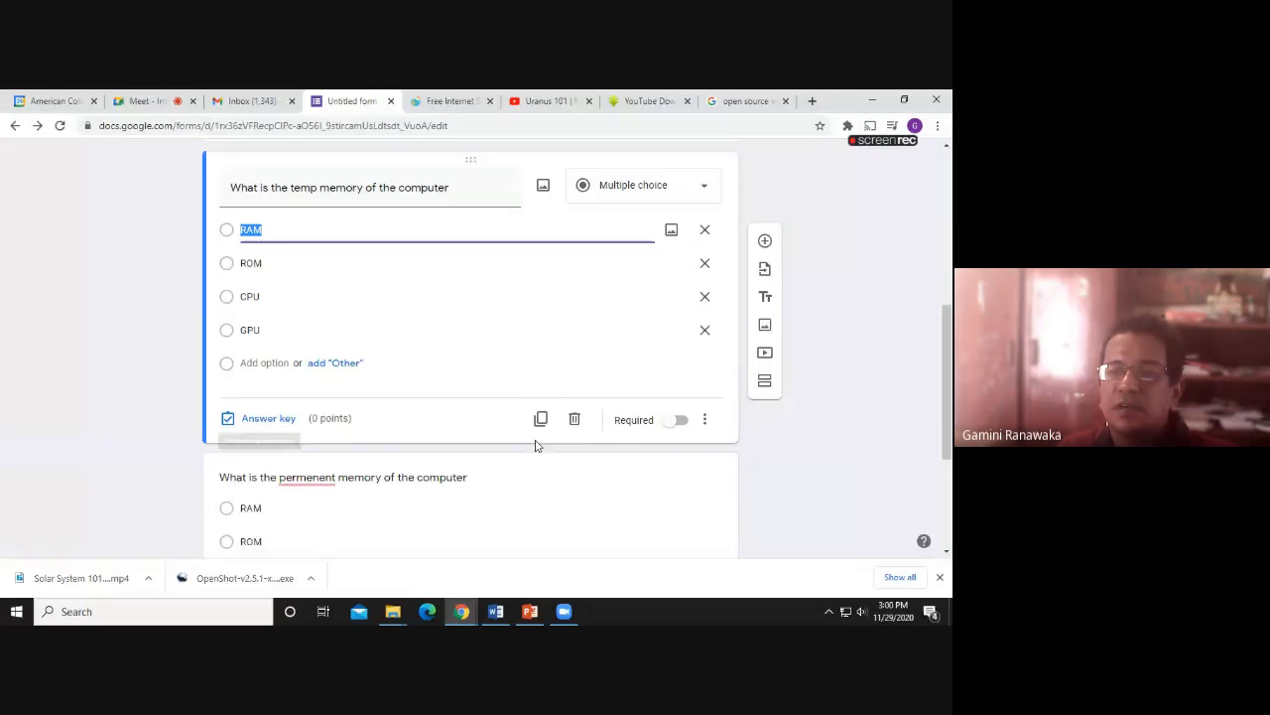
{"action": "left_click", "coordinate": [273, 420]}
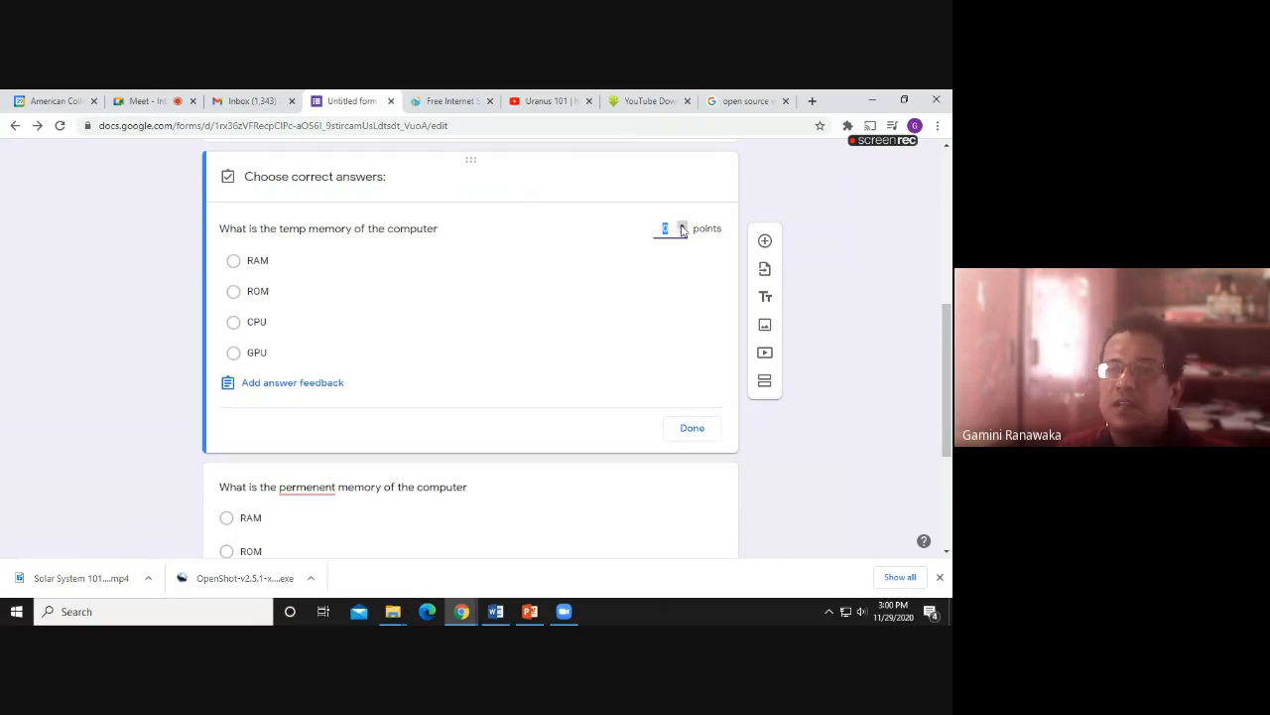
{"action": "scroll", "coordinate": [297, 385], "scroll_direction": "down", "scroll_amount": 3}
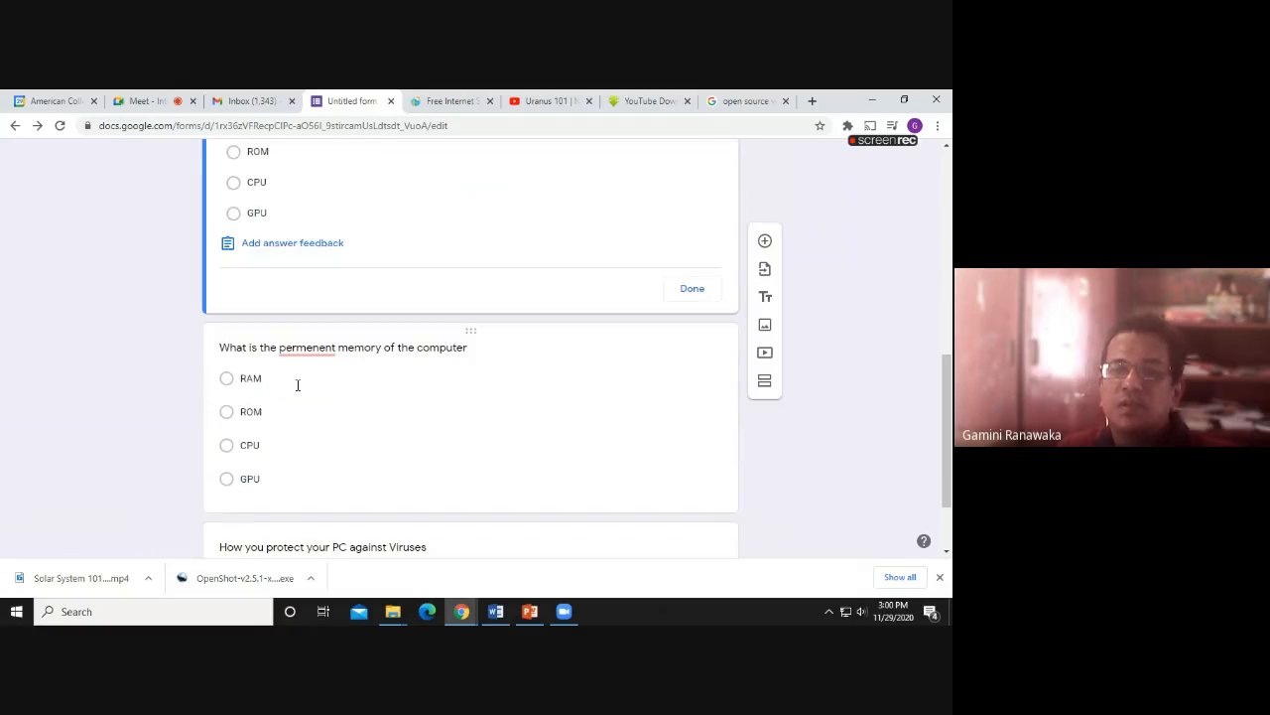
{"action": "right_click", "coordinate": [294, 357]}
{"action": "left_click", "coordinate": [308, 369]}
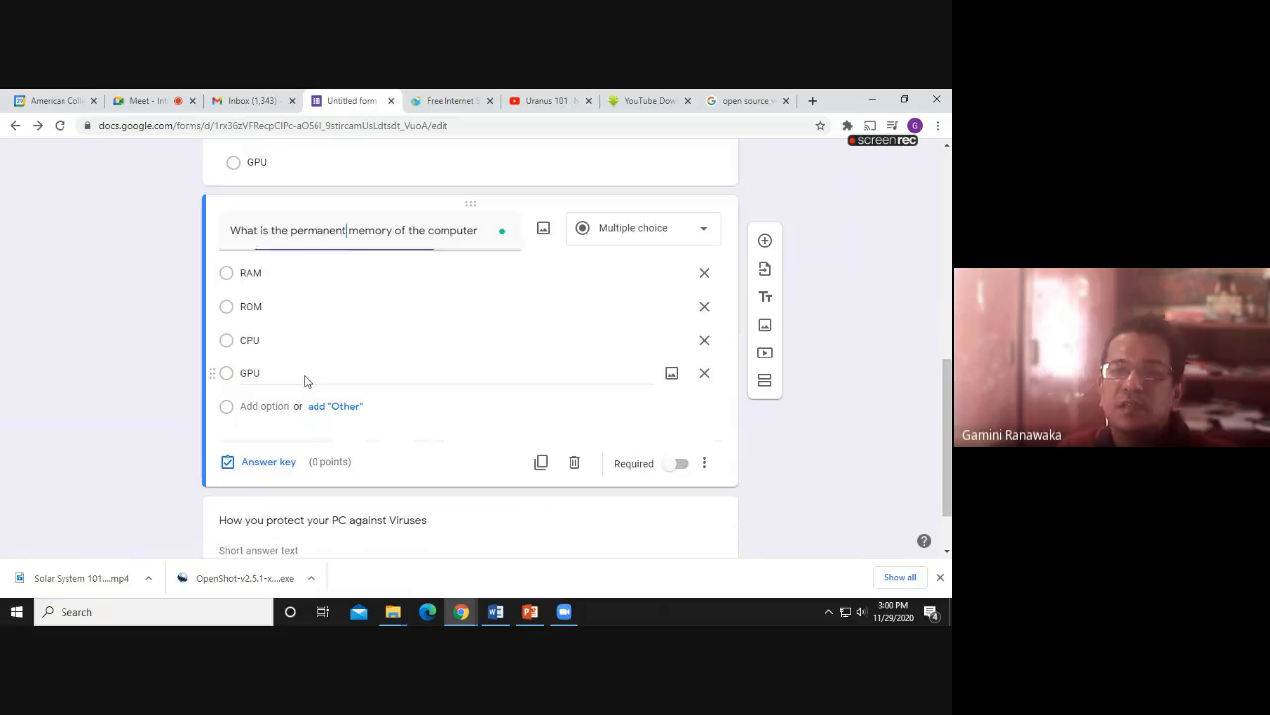
Make the permanent memory question worth 1 point in its answer key
{"action": "left_click", "coordinate": [245, 274]}
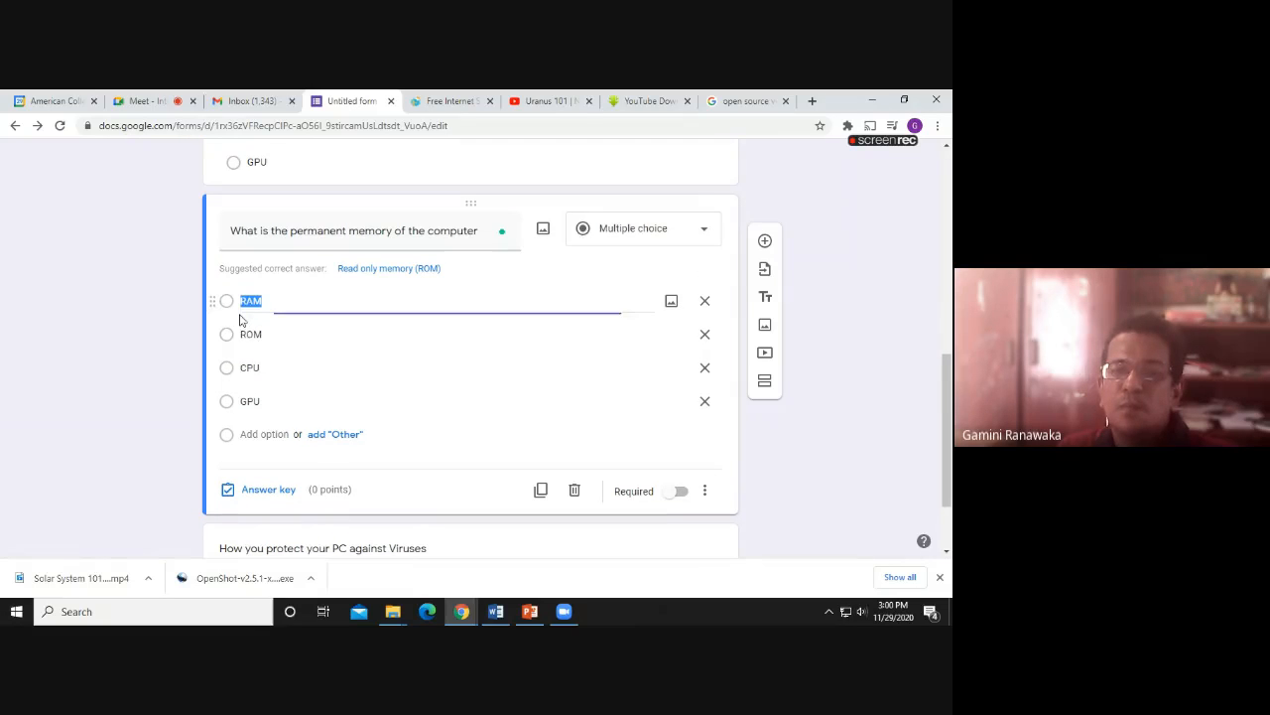
{"action": "left_click", "coordinate": [281, 490]}
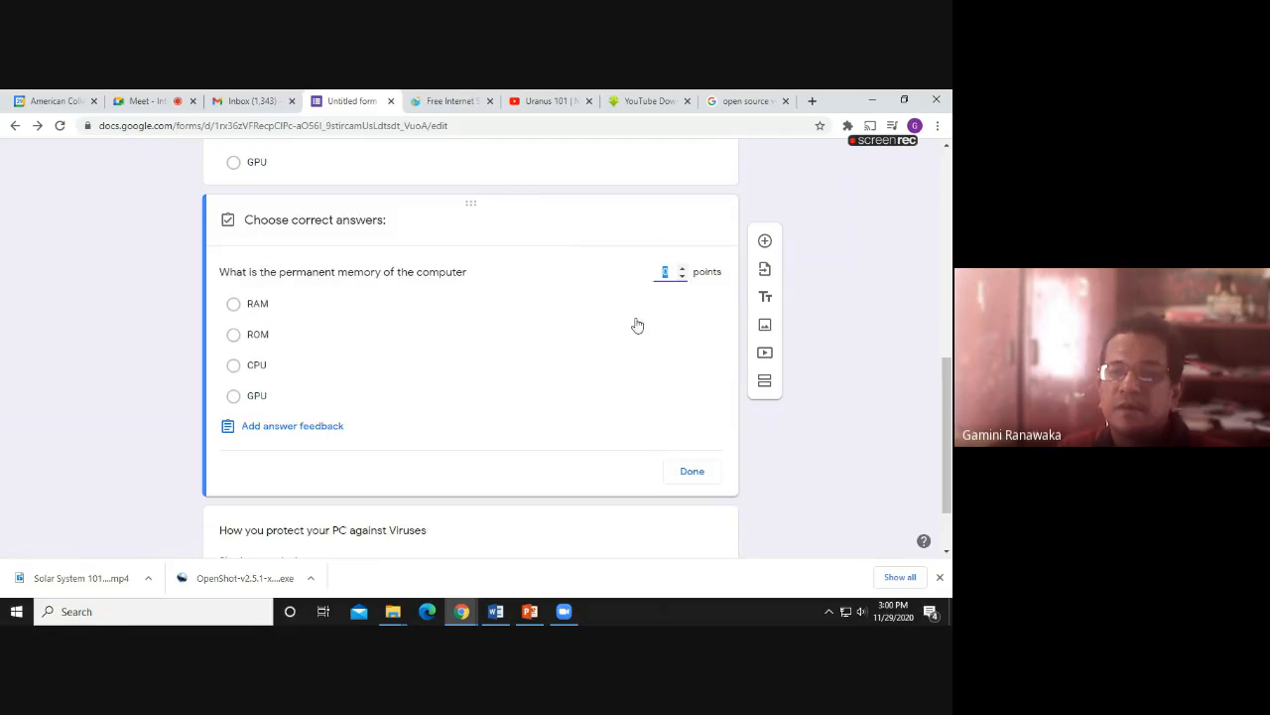
{"action": "left_click", "coordinate": [682, 269]}
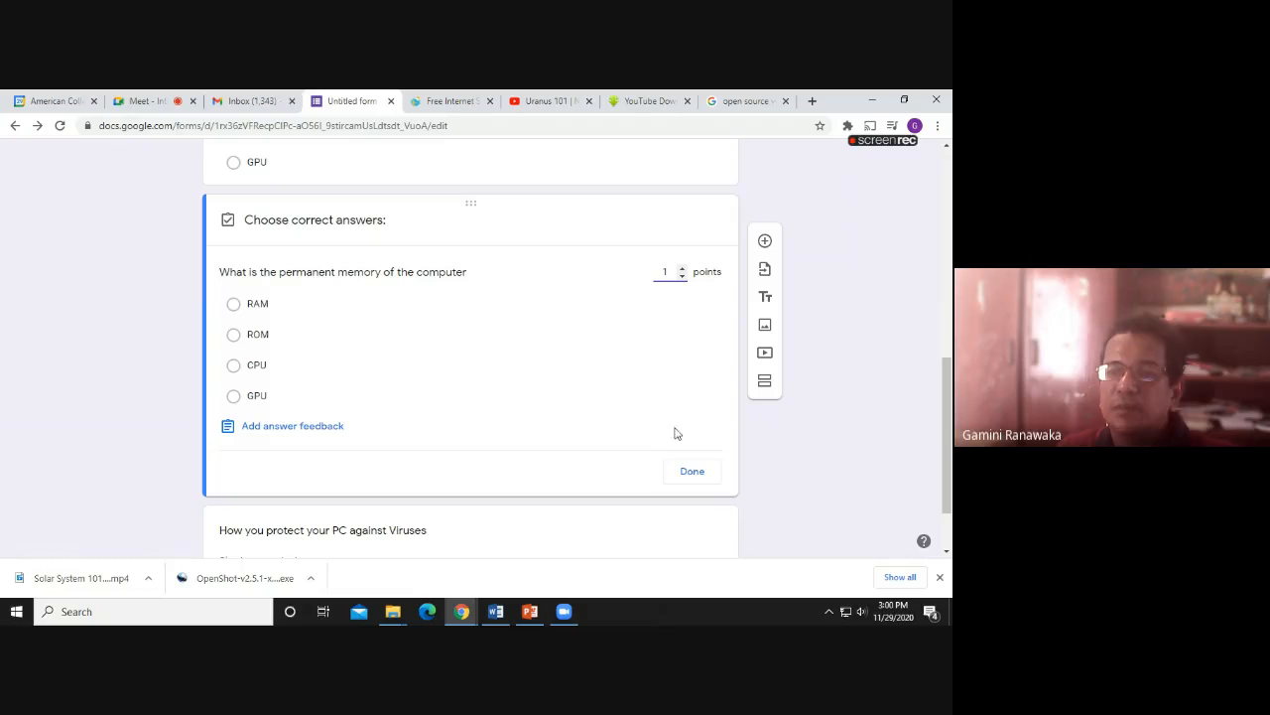
{"action": "left_click", "coordinate": [692, 473]}
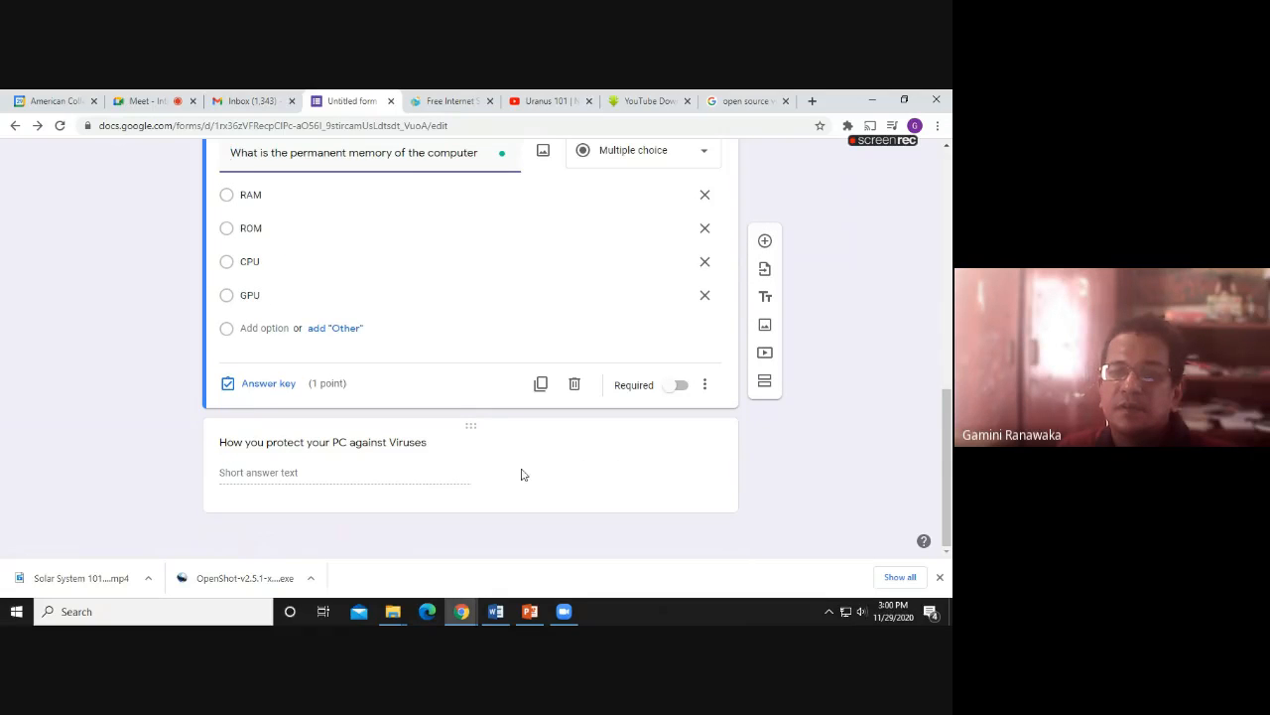
Open the Send form dialog for the Computer Hardware quiz, now totalling 3 points
{"action": "left_click", "coordinate": [315, 444]}
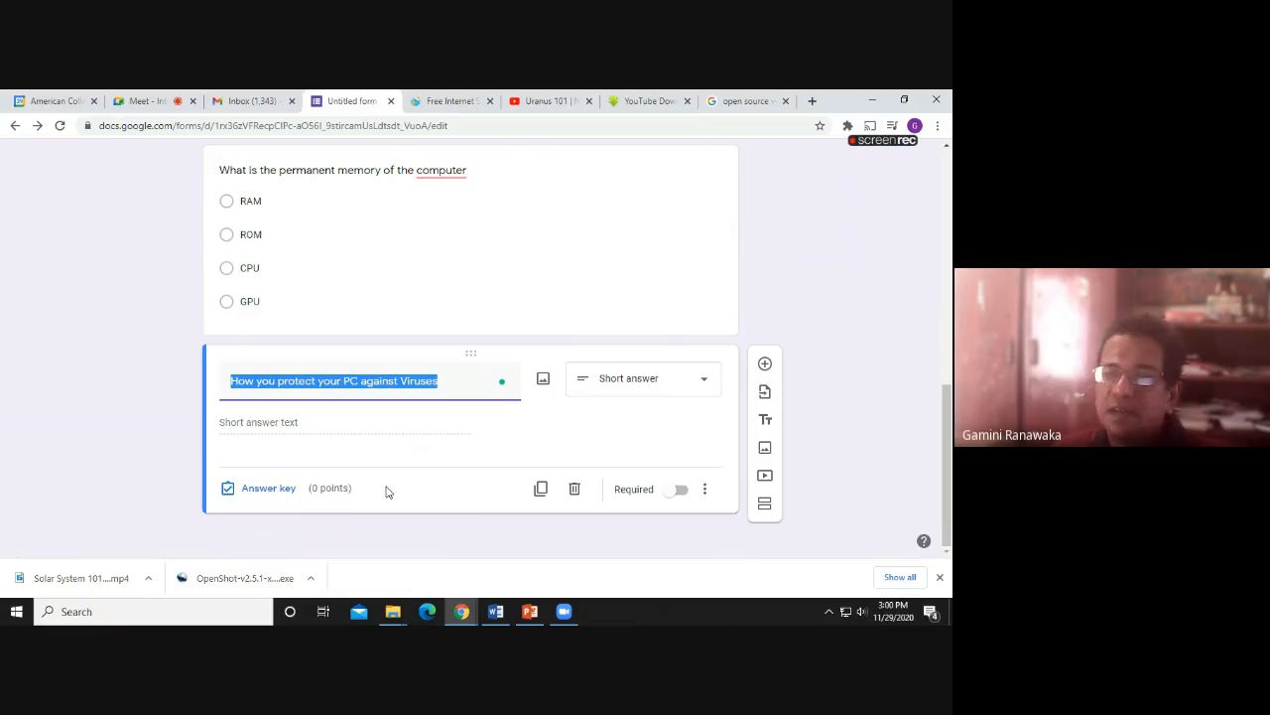
{"action": "scroll", "coordinate": [440, 468], "scroll_direction": "up", "scroll_amount": 6}
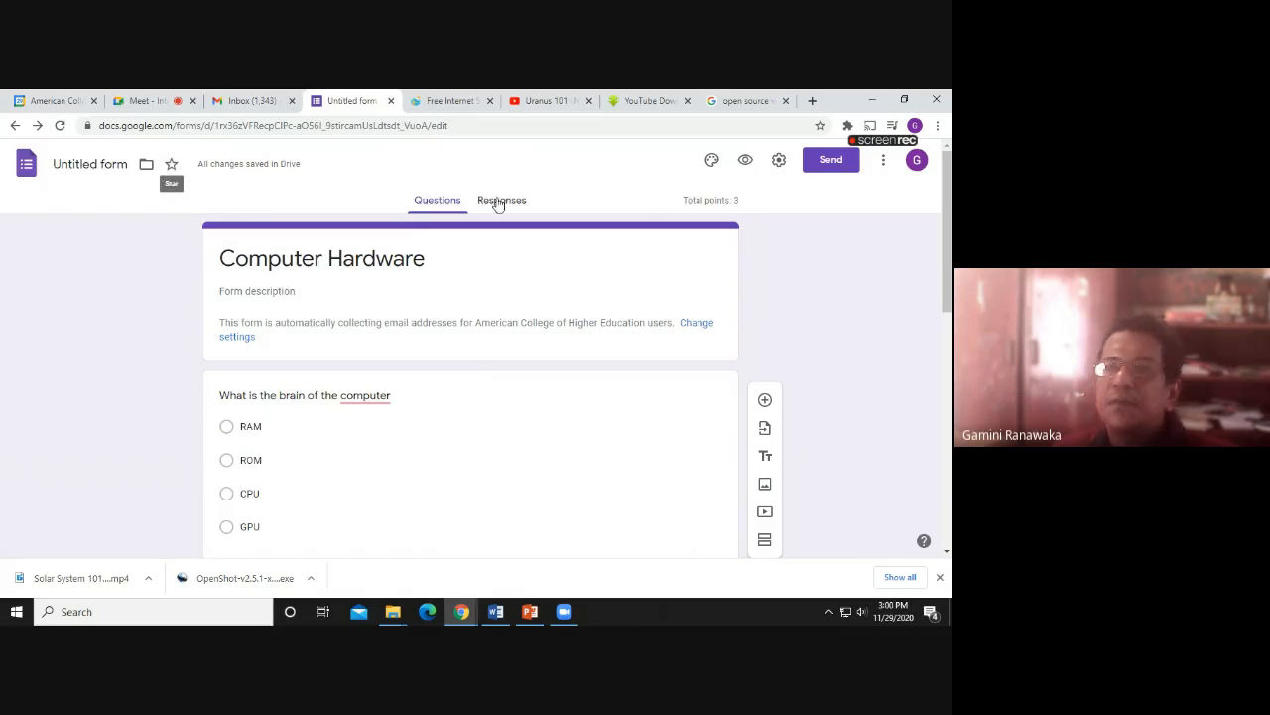
{"action": "left_click", "coordinate": [824, 169]}
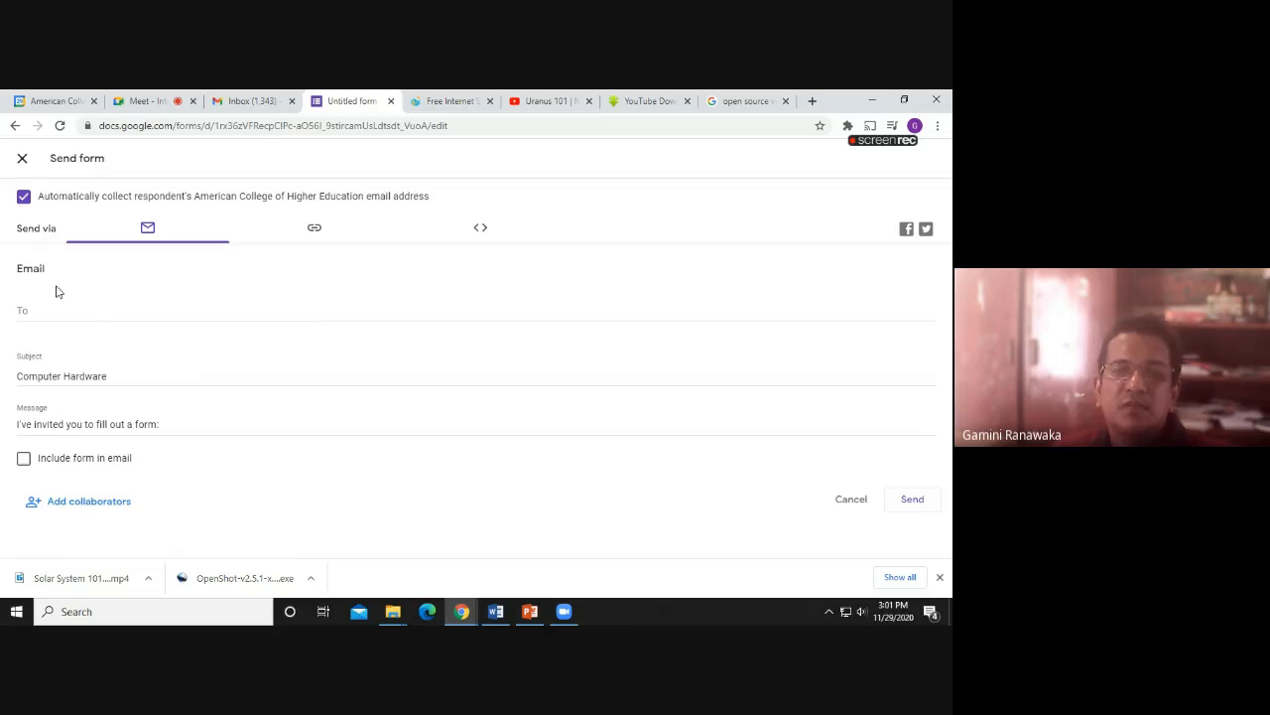
Enter the staff recipient's email address, removing a wrongly pasted link first
{"action": "left_click", "coordinate": [39, 315]}
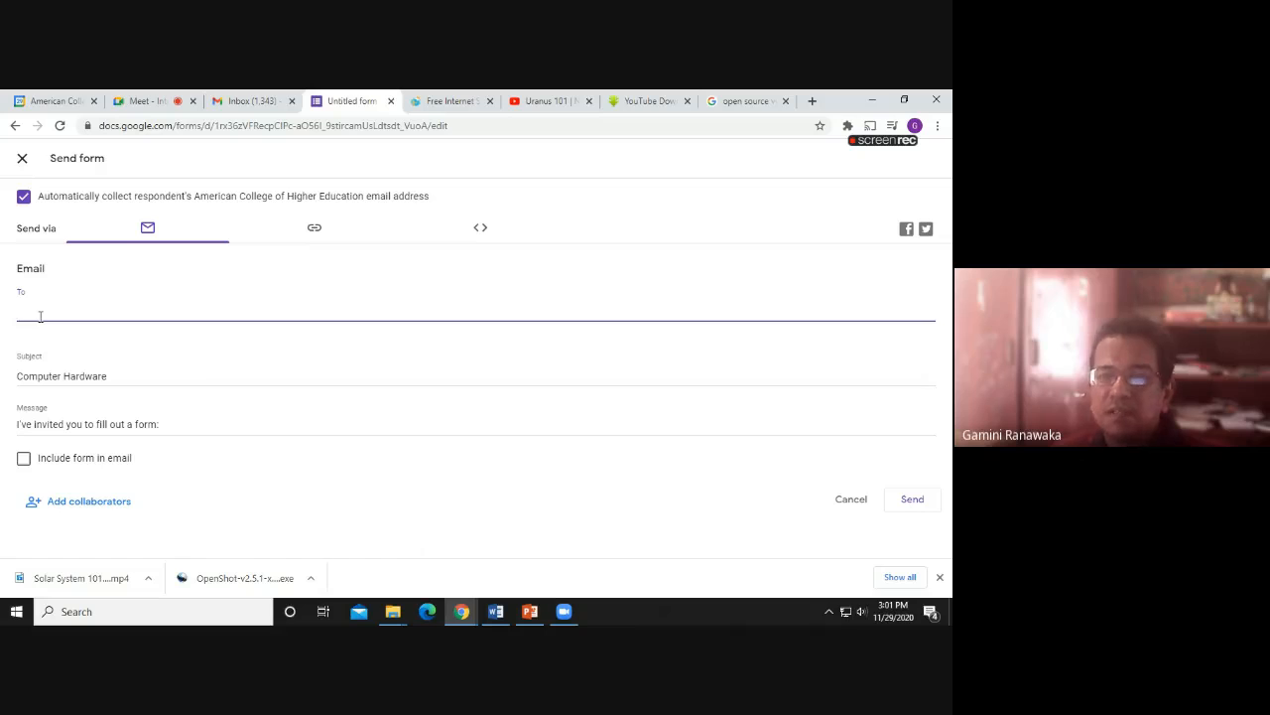
{"action": "right_click", "coordinate": [38, 316]}
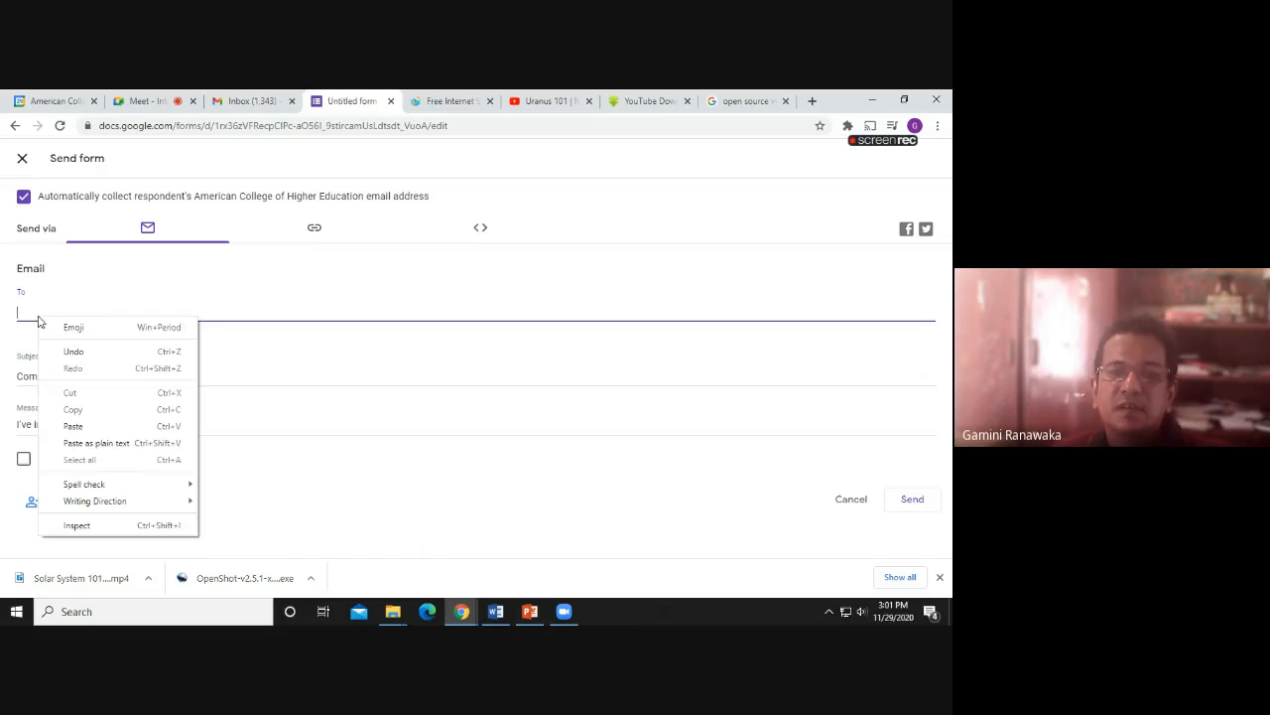
{"action": "left_click", "coordinate": [75, 424]}
{"action": "left_click_drag", "start_coordinate": [251, 312], "coordinate": [3, 295]}
{"action": "key", "text": "BackSpace"}
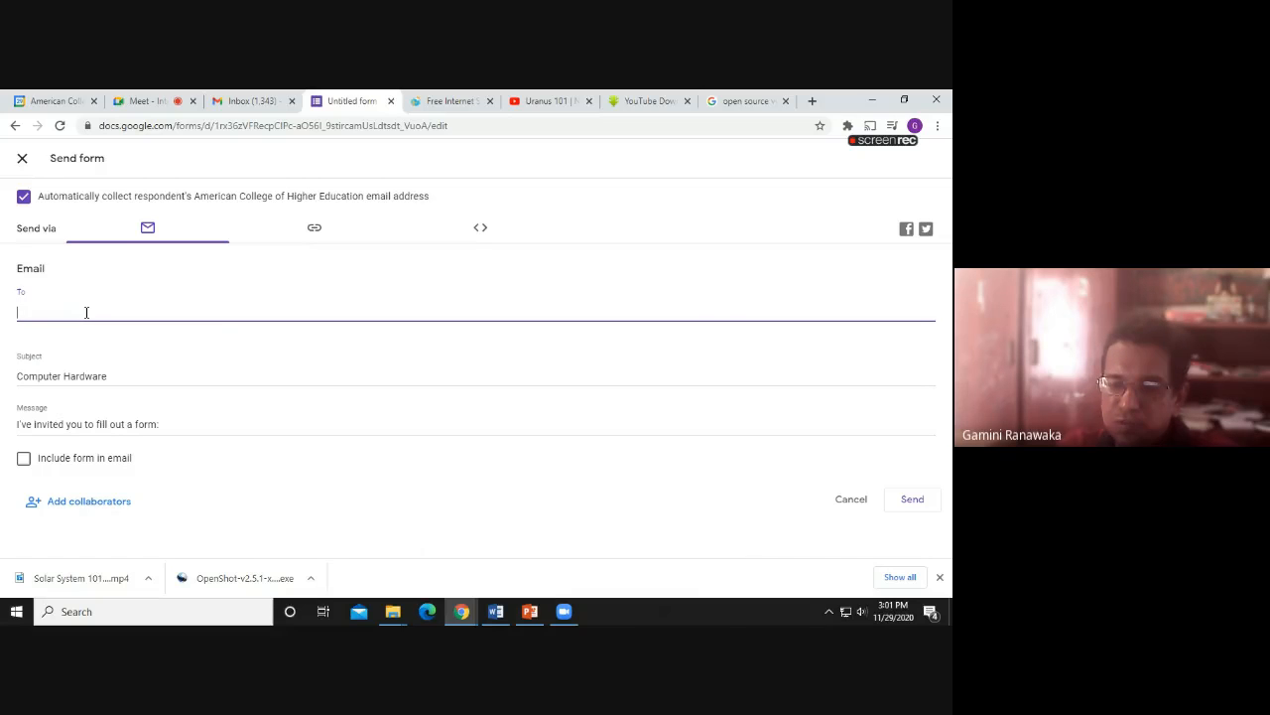
{"action": "type", "text": "ga"}
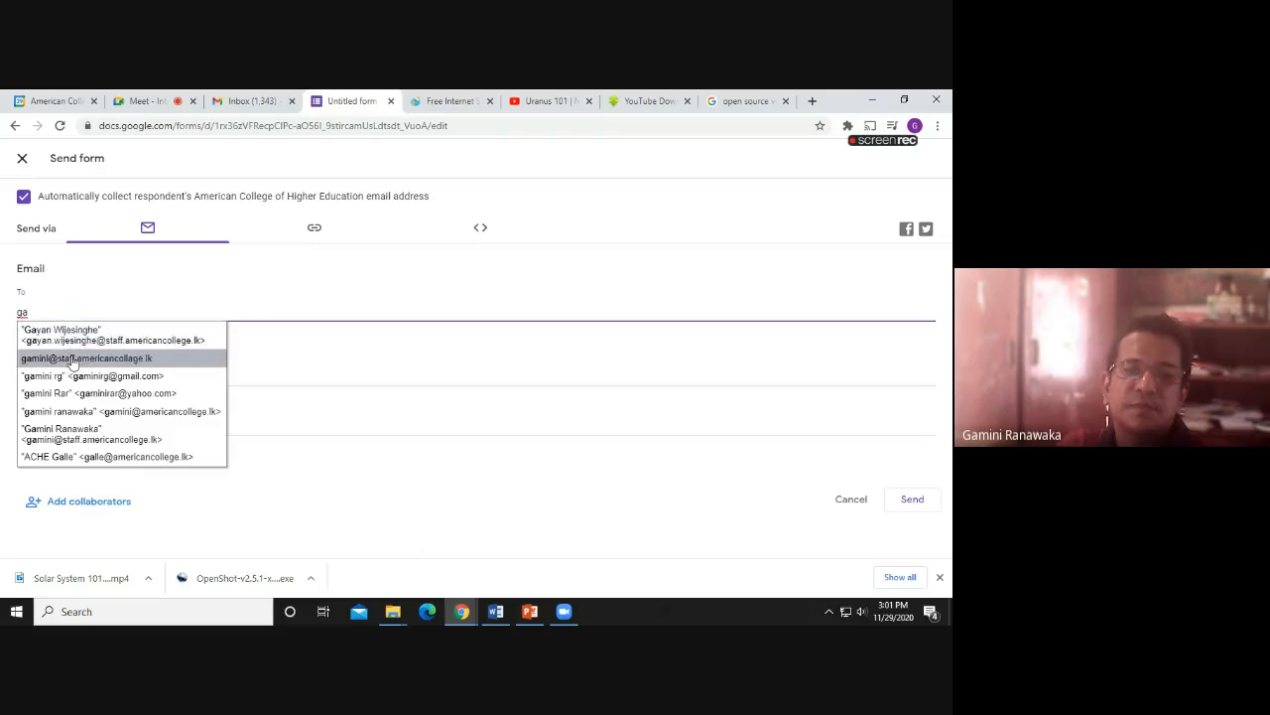
{"action": "left_click", "coordinate": [72, 359]}
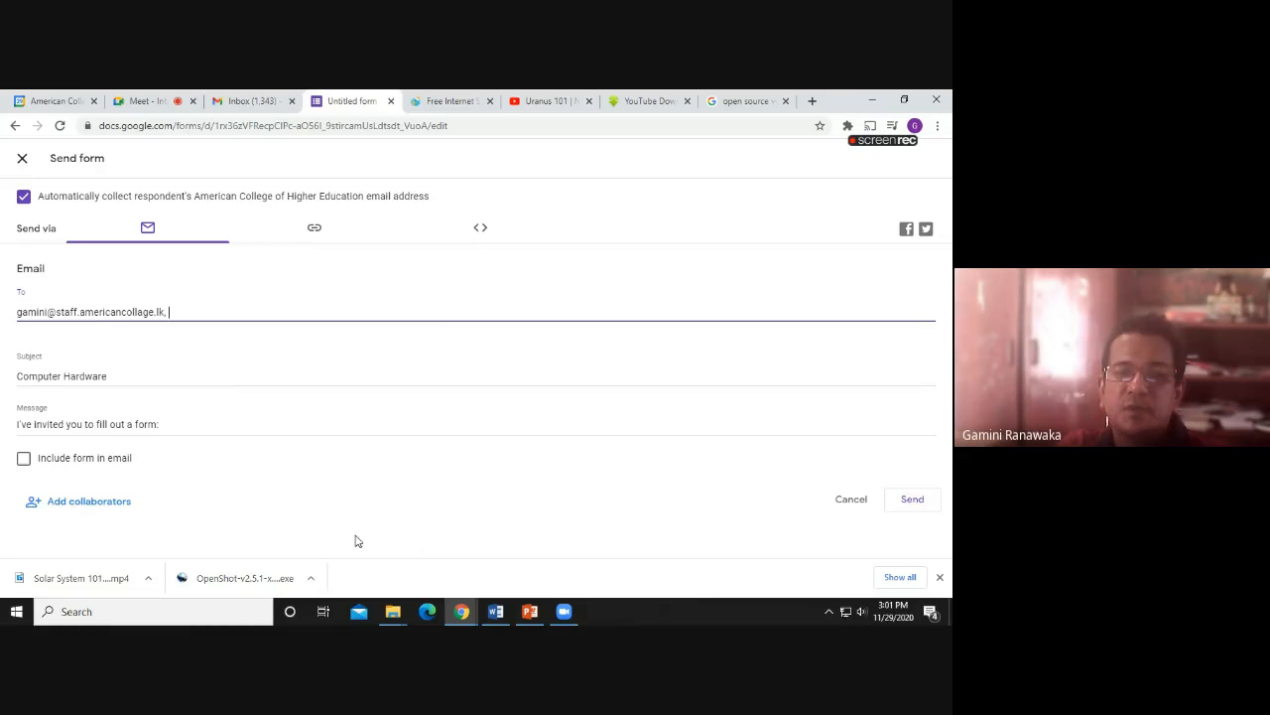
Include the form in the email, send it, and confirm sending outside the organisation
{"action": "left_click", "coordinate": [24, 458]}
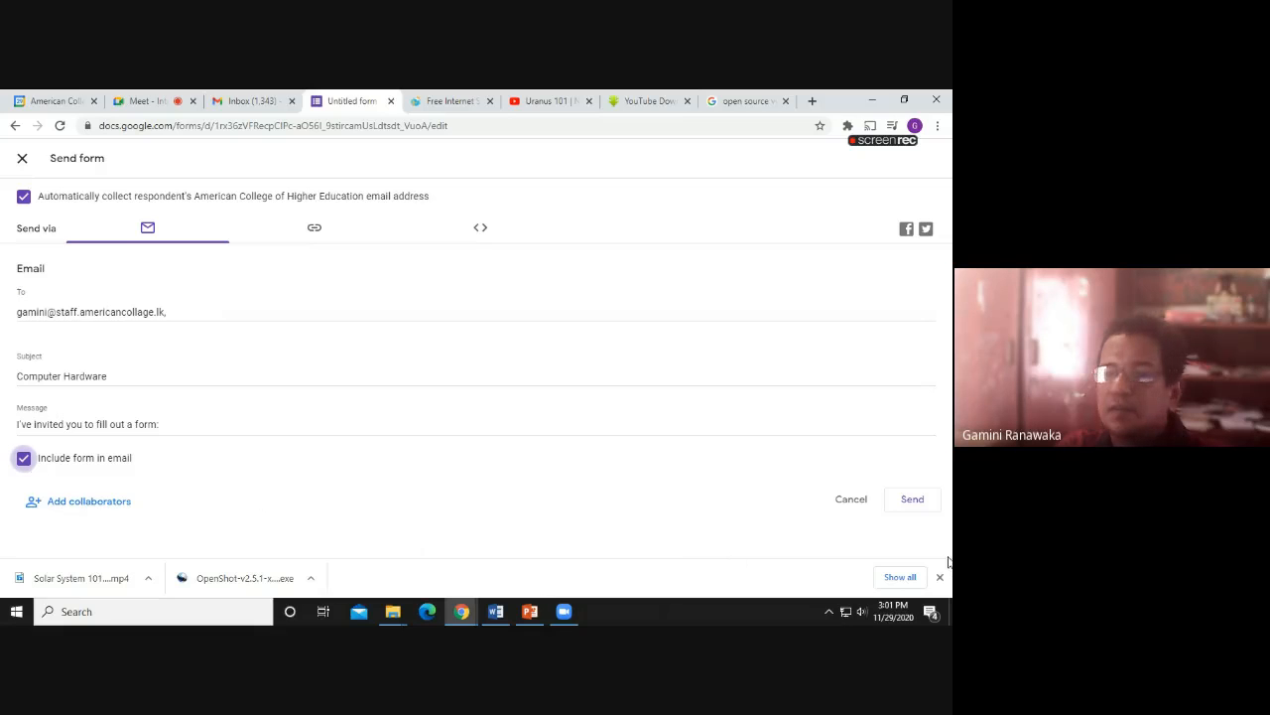
{"action": "left_click", "coordinate": [912, 506]}
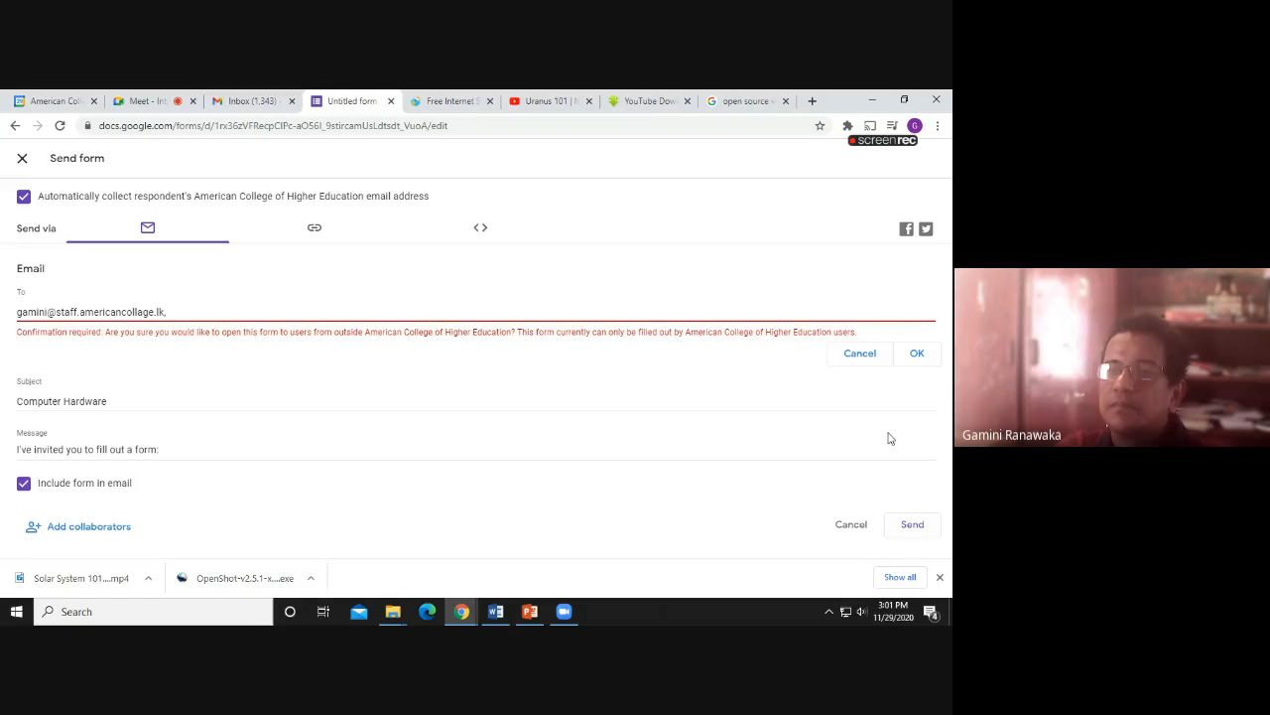
{"action": "left_click", "coordinate": [915, 356]}
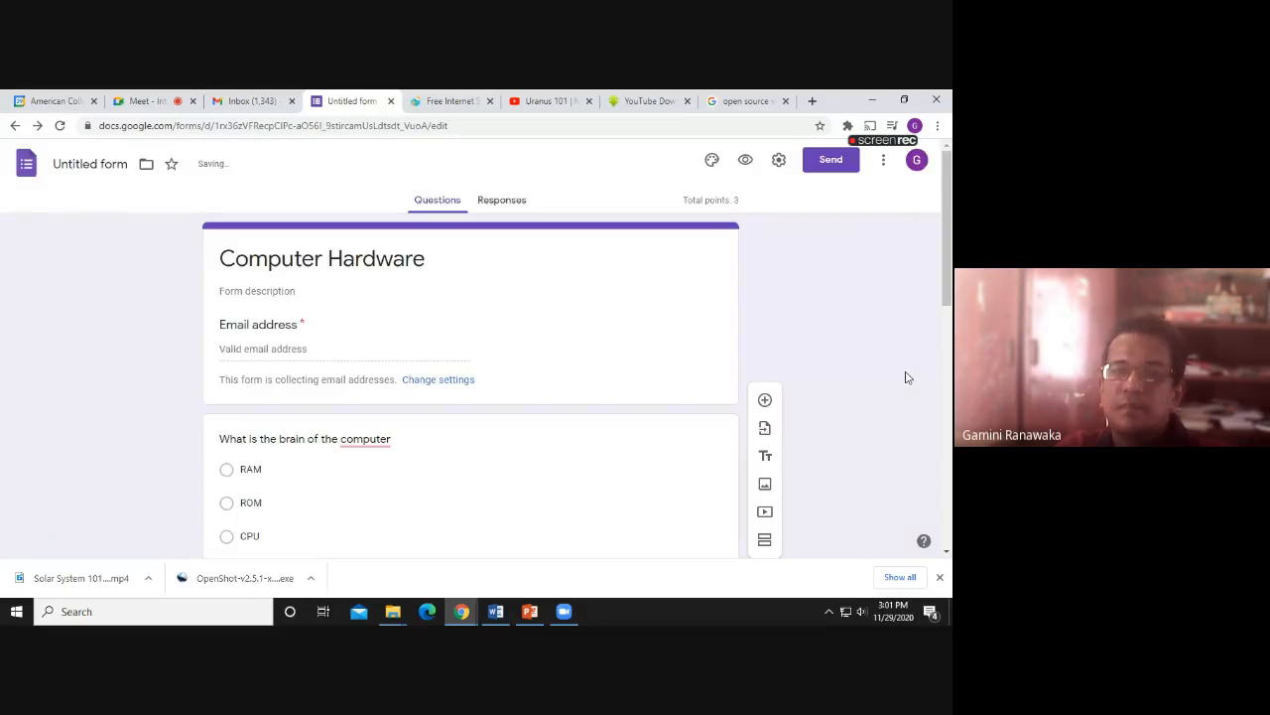
Read Gmail's 'Address not found' delivery failure notice, then return to the quiz editor
{"action": "left_click", "coordinate": [234, 104]}
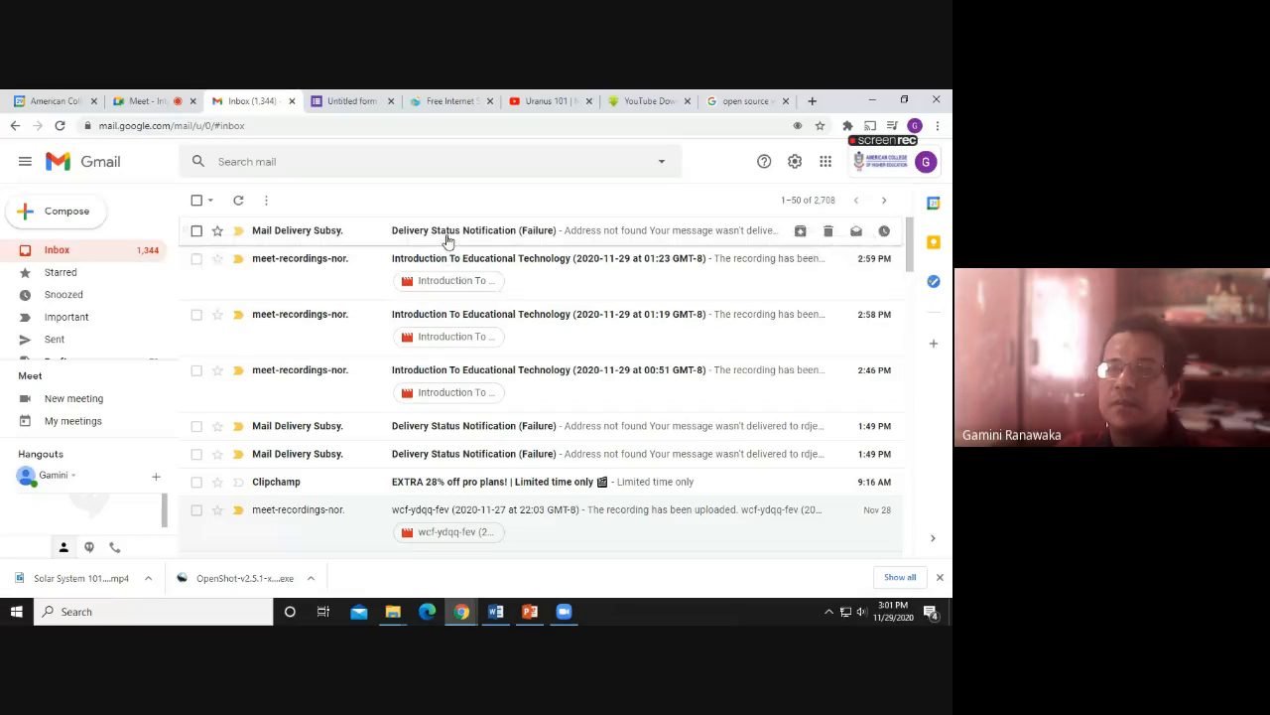
{"action": "left_click", "coordinate": [446, 239]}
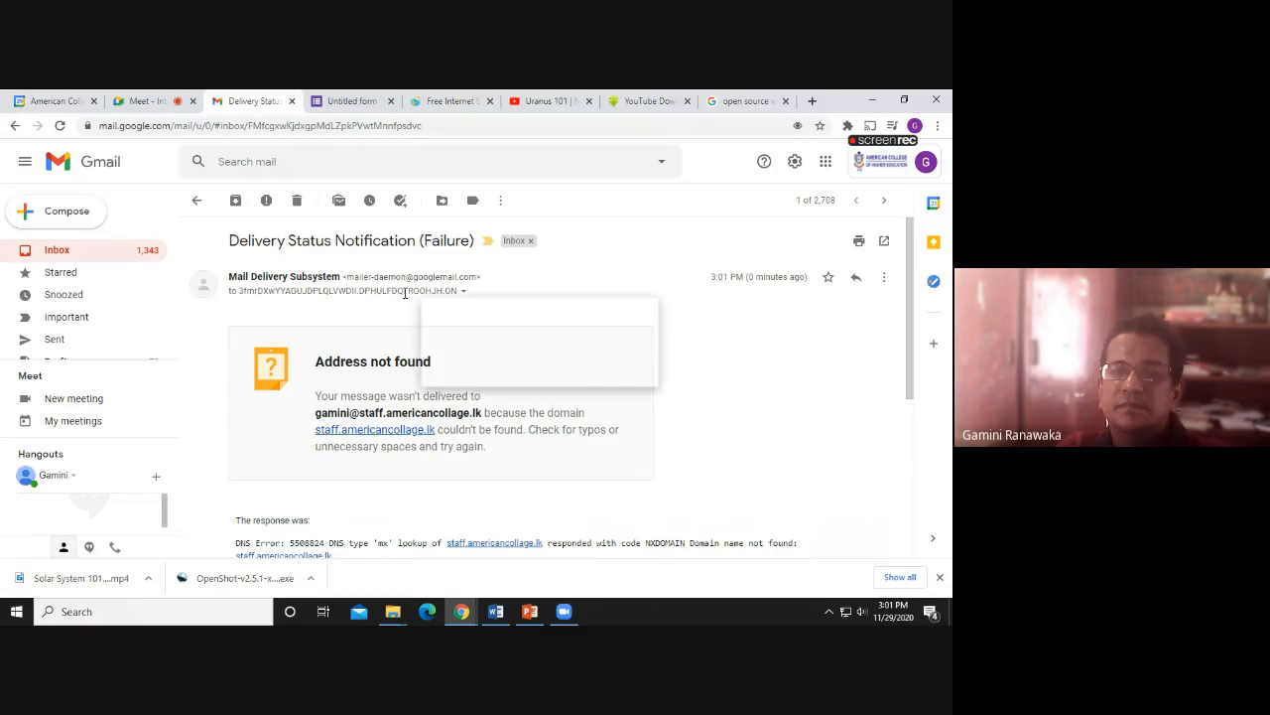
{"action": "left_click", "coordinate": [85, 256]}
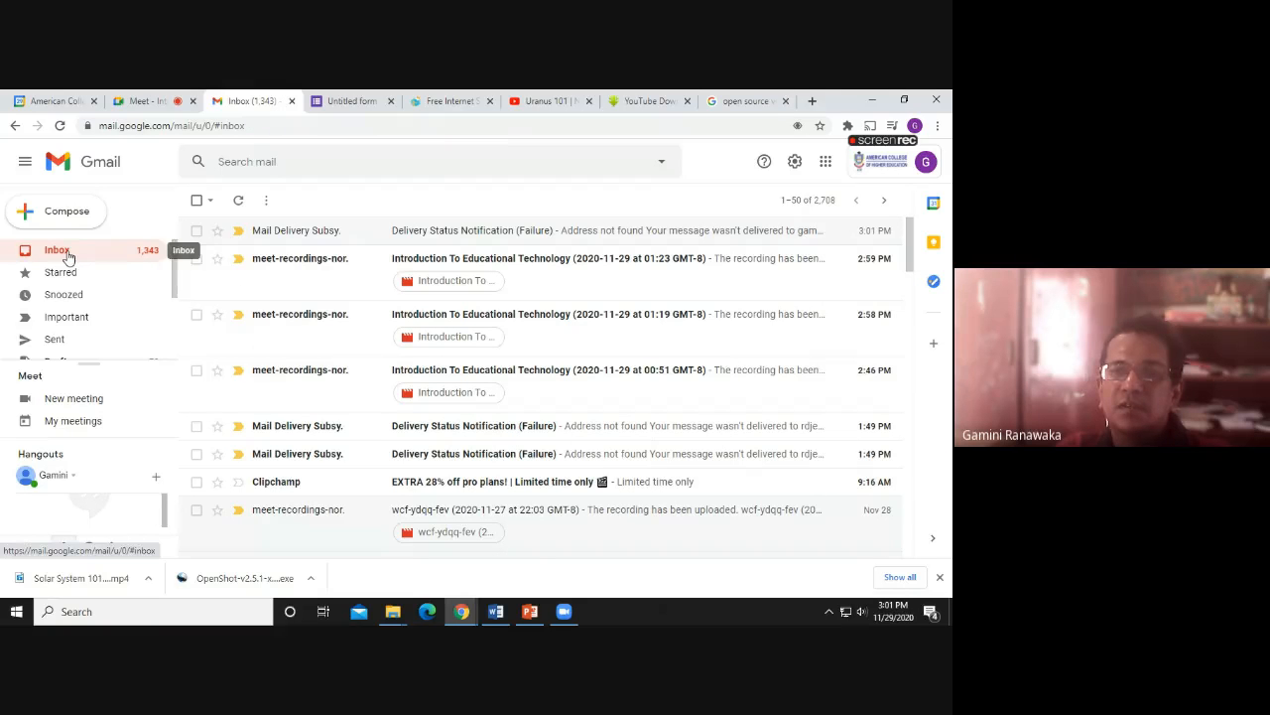
{"action": "left_click", "coordinate": [360, 101]}
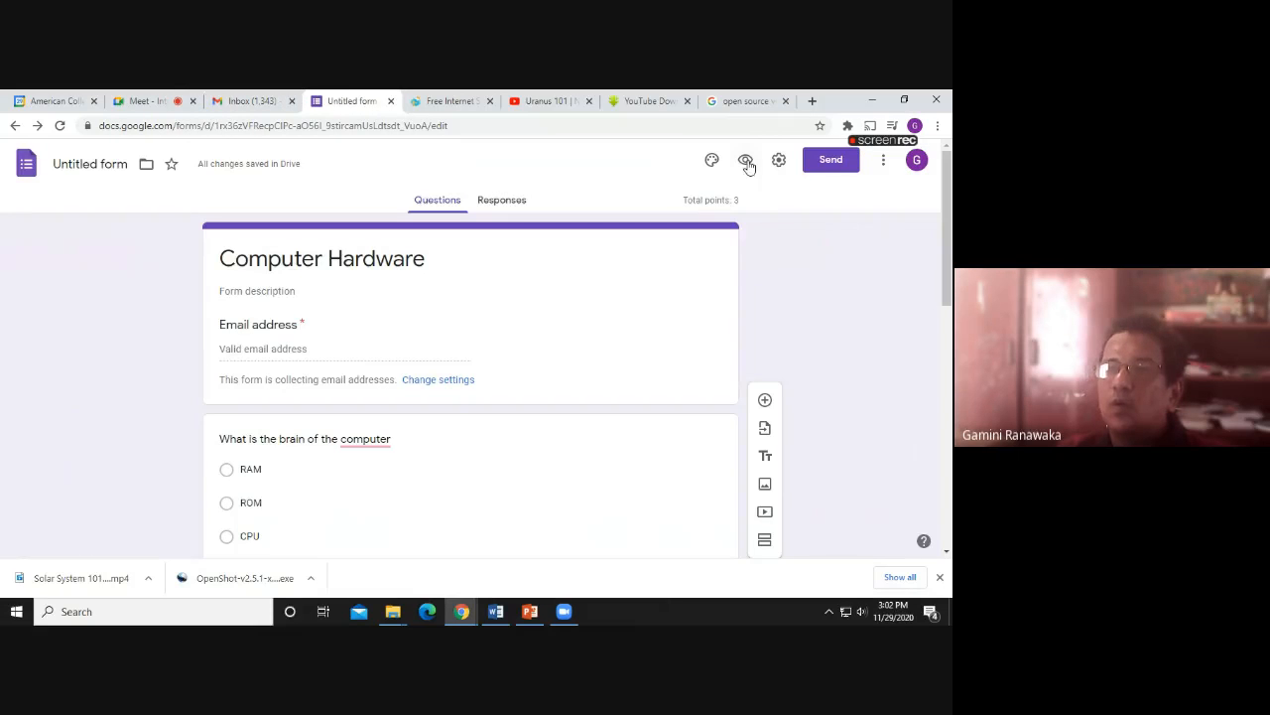
Preview the live Computer Hardware form and copy its URL from the address bar
{"action": "left_click", "coordinate": [746, 160]}
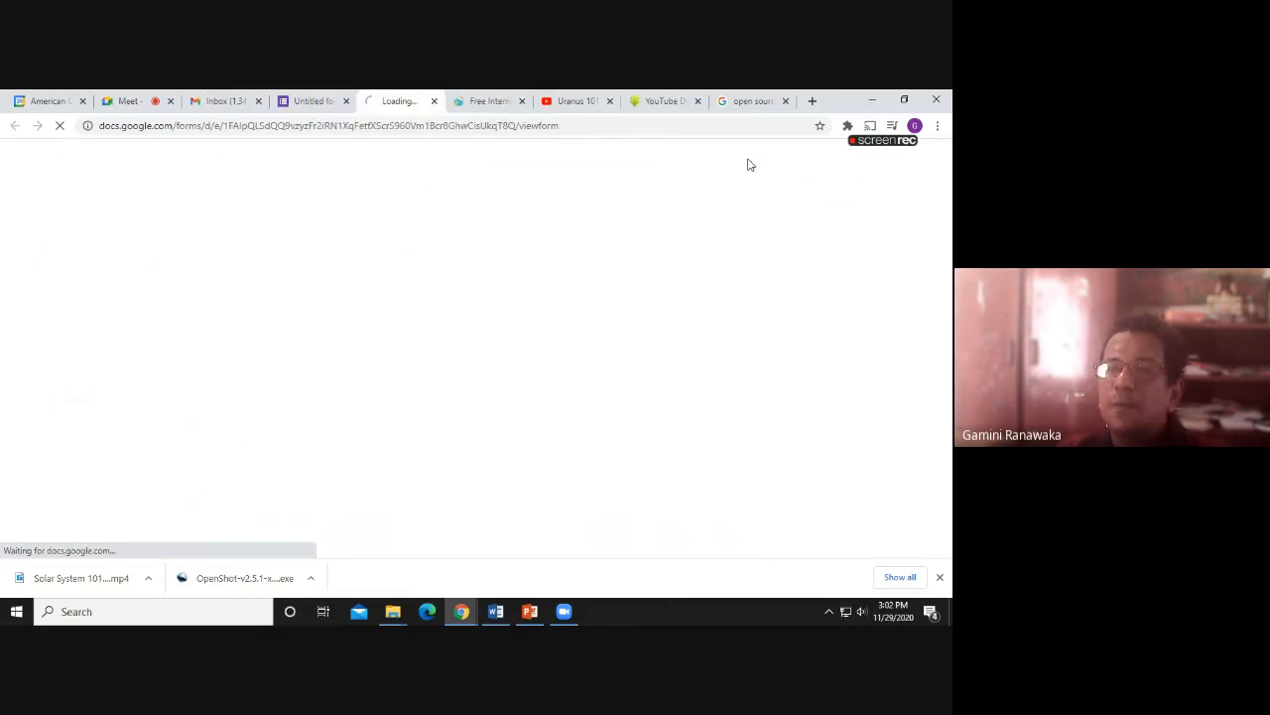
{"action": "left_click", "coordinate": [280, 127]}
{"action": "right_click", "coordinate": [280, 133]}
{"action": "left_click", "coordinate": [311, 204]}
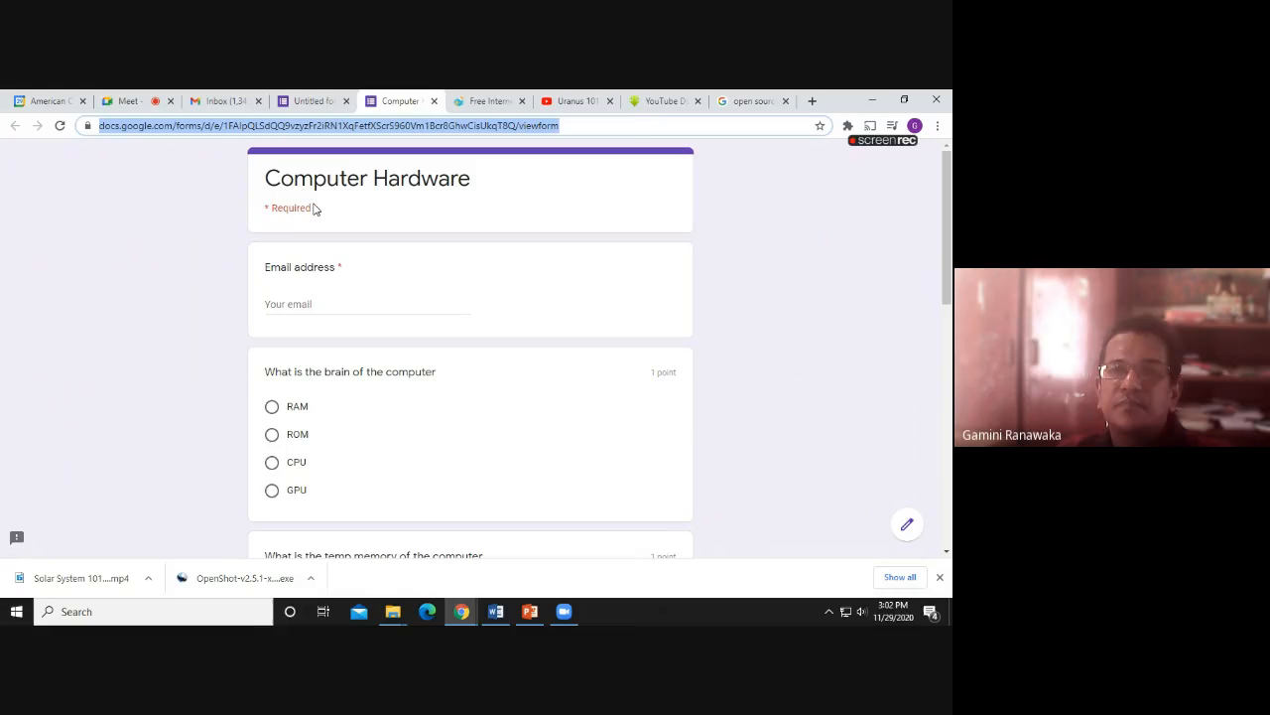
{"action": "left_click", "coordinate": [225, 103]}
Compose a new email with the form link in the body, addressed to two contacts
{"action": "left_click", "coordinate": [49, 214]}
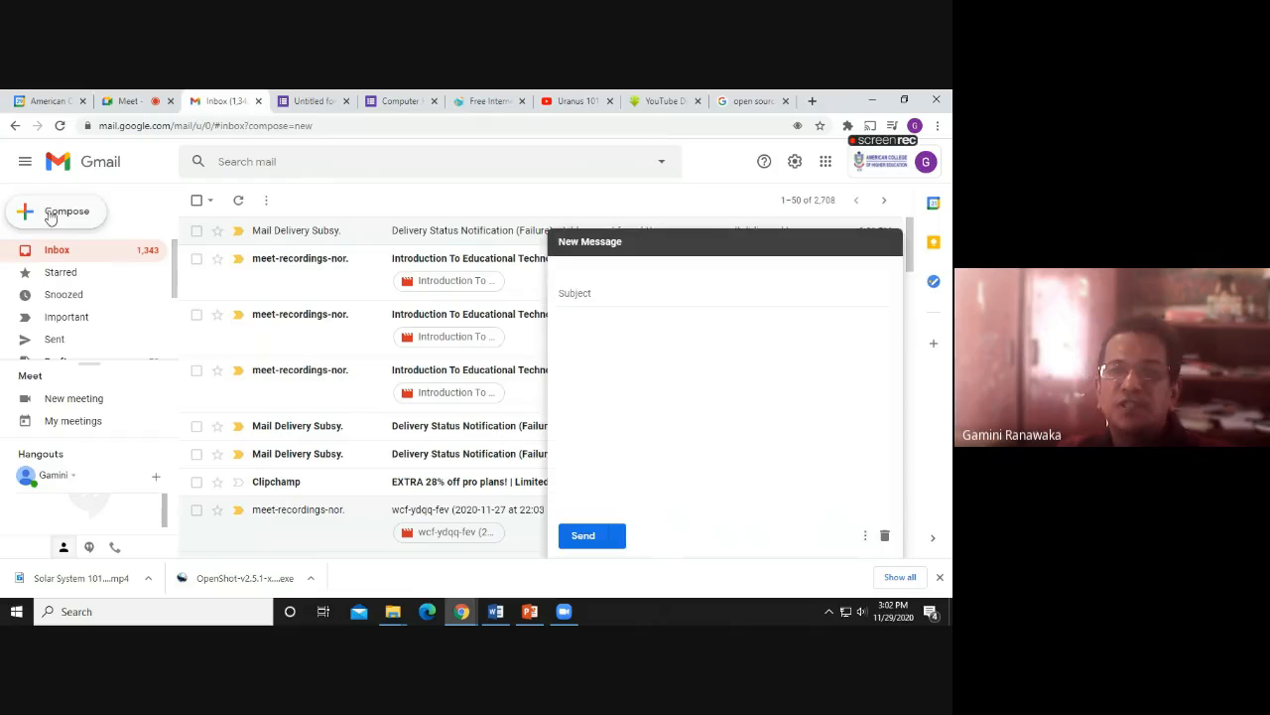
{"action": "left_click", "coordinate": [595, 349]}
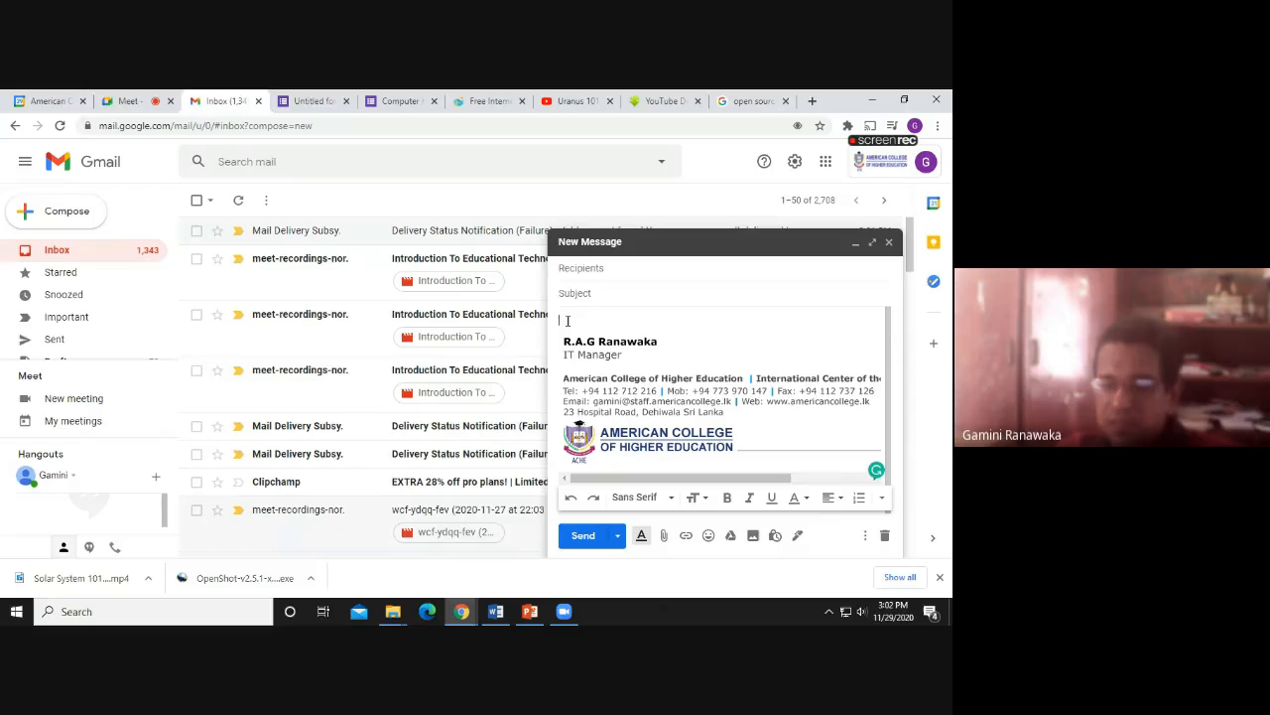
{"action": "type", "text": "https://docs.google.com/forms/d/e/1FAIpQLSdQQ9vzyzFr2lRN1XqFetXScrS960Vm1Bcr8GhwClsUkqT8Q/viewform"}
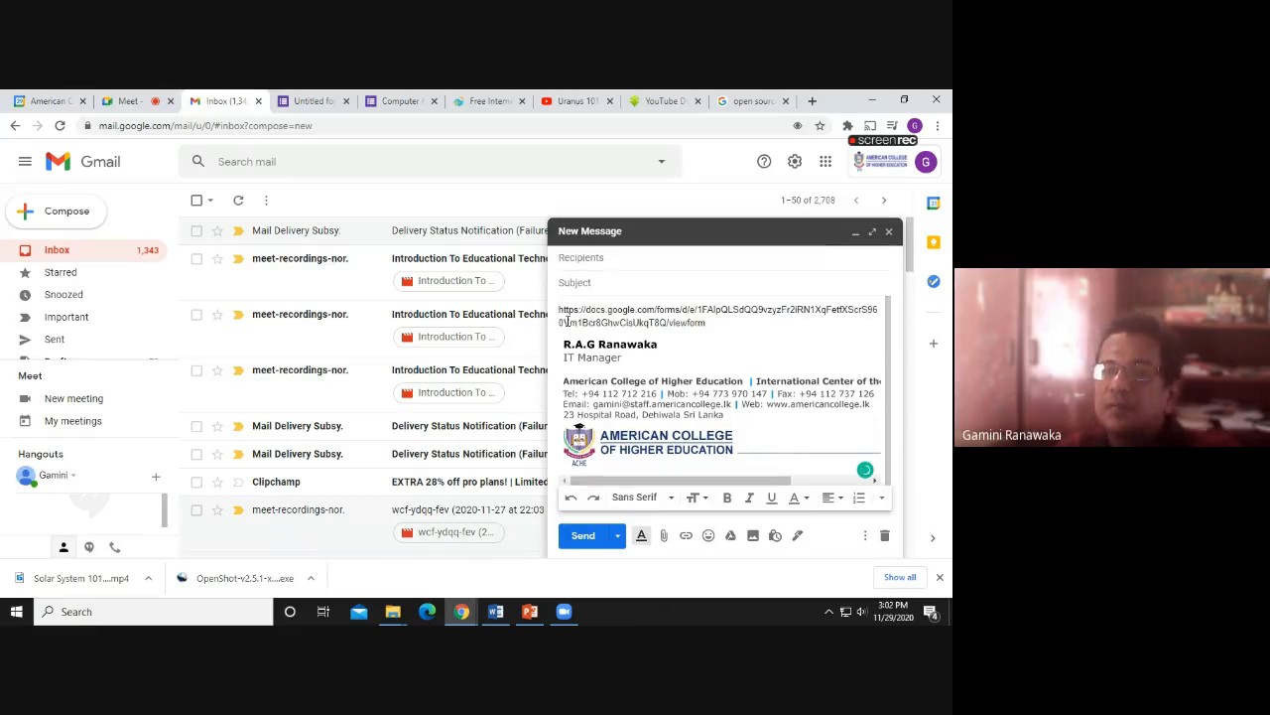
{"action": "left_click", "coordinate": [582, 259]}
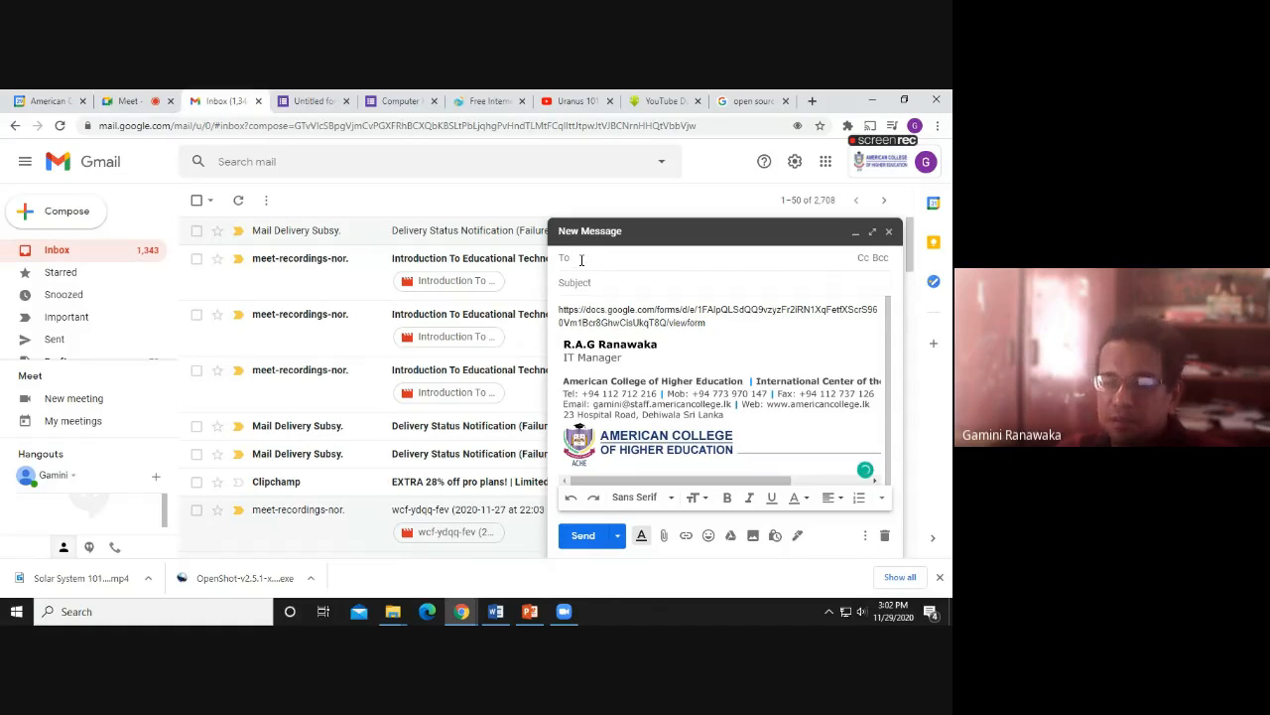
{"action": "type", "text": "ga"}
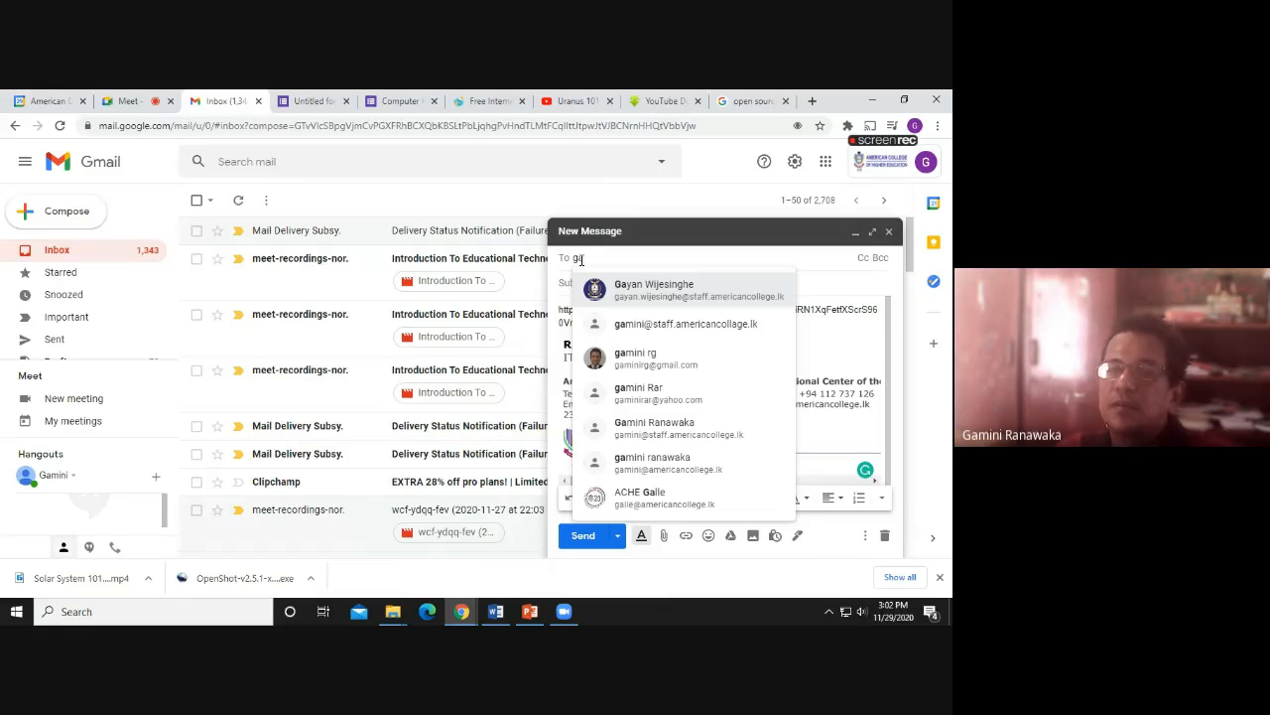
{"action": "left_click", "coordinate": [622, 353]}
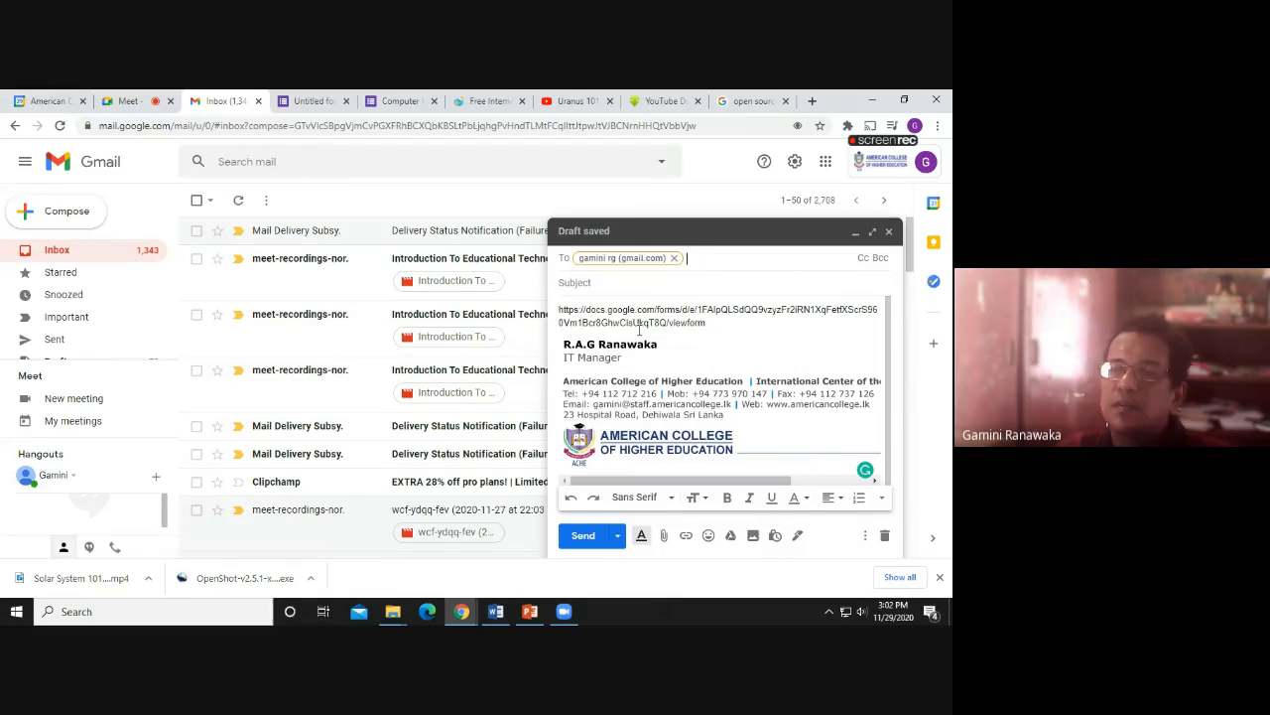
{"action": "type", "text": "ga"}
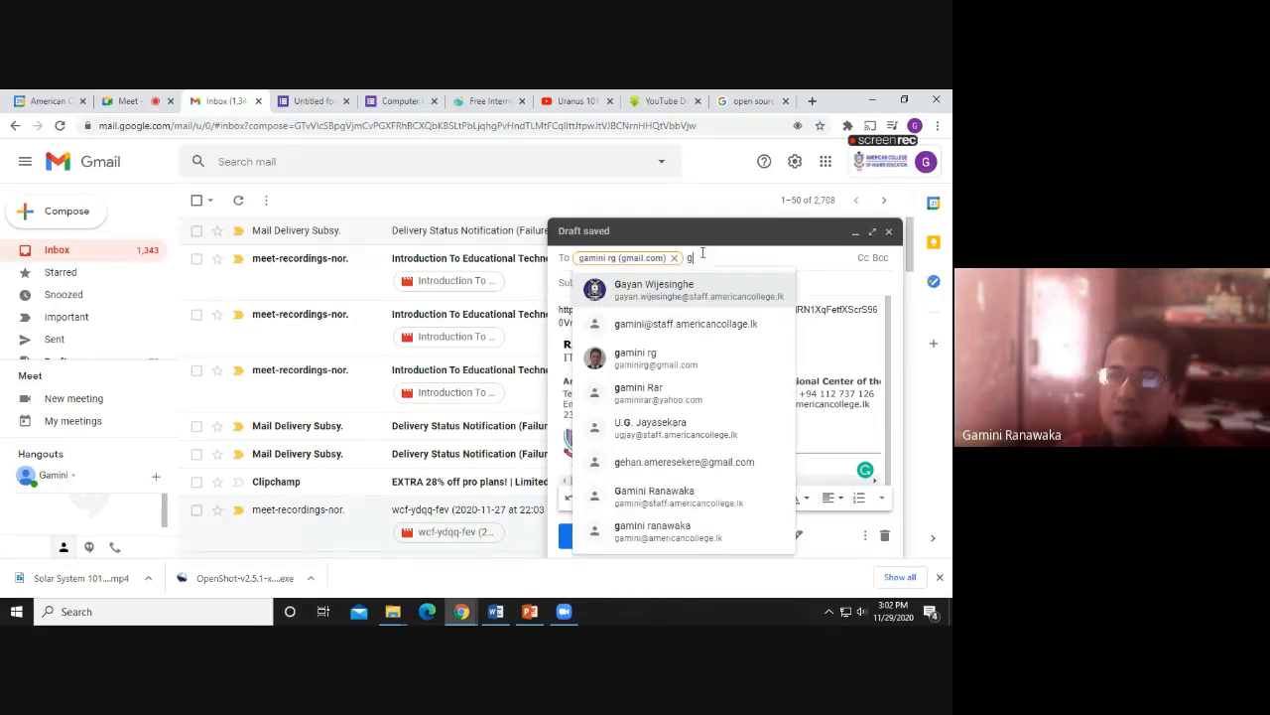
{"action": "left_click", "coordinate": [686, 333]}
Give the email the subject 'Exam' and send it
{"action": "left_click", "coordinate": [603, 300]}
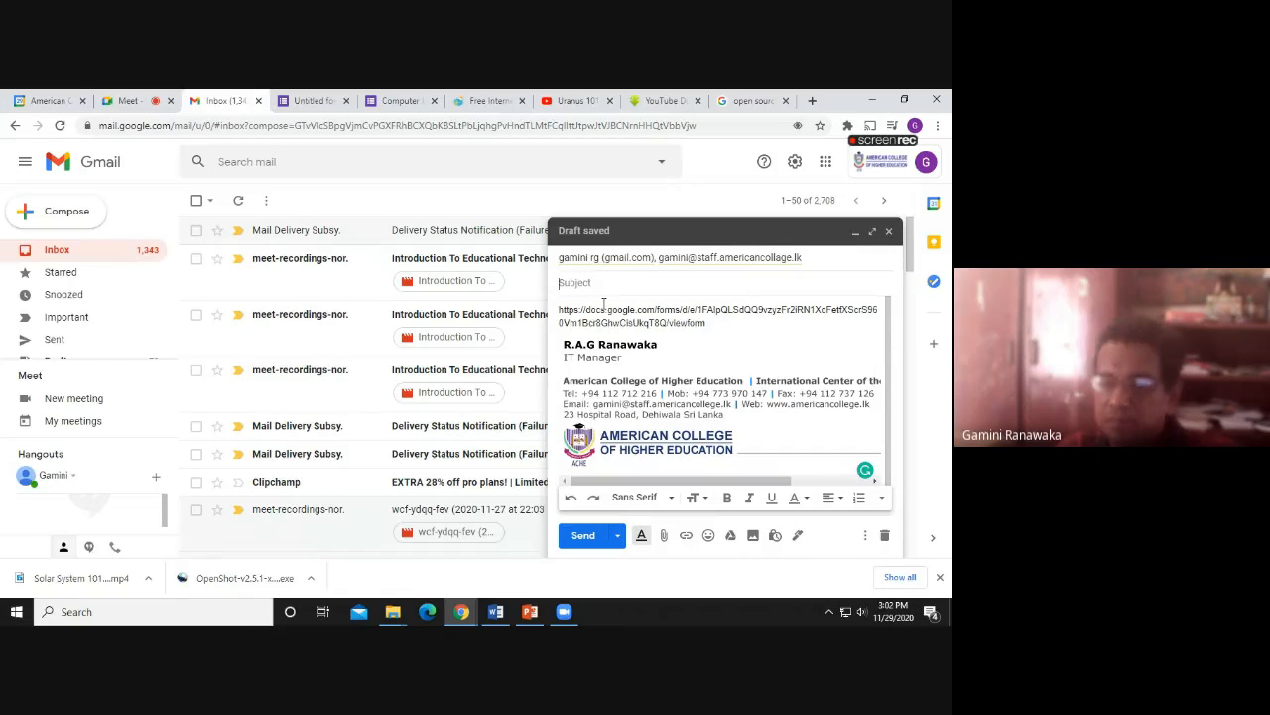
{"action": "type", "text": "Eam"}
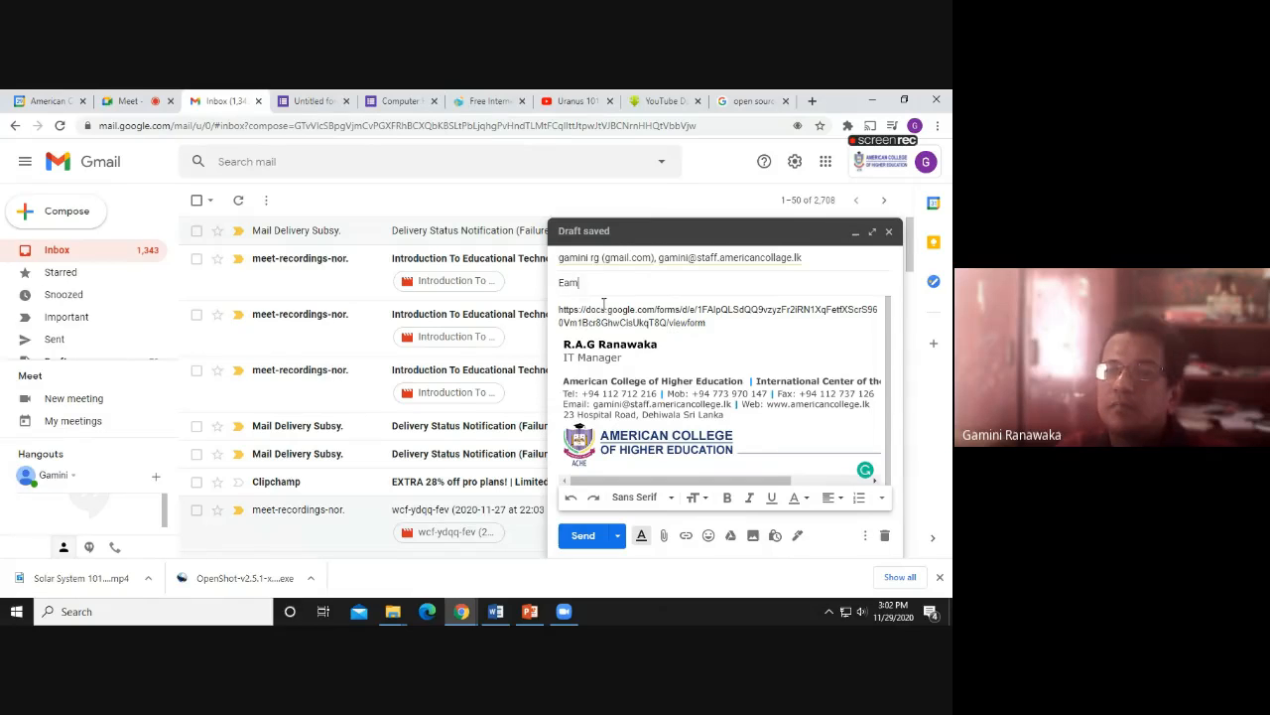
{"action": "key", "text": "BackSpace"}
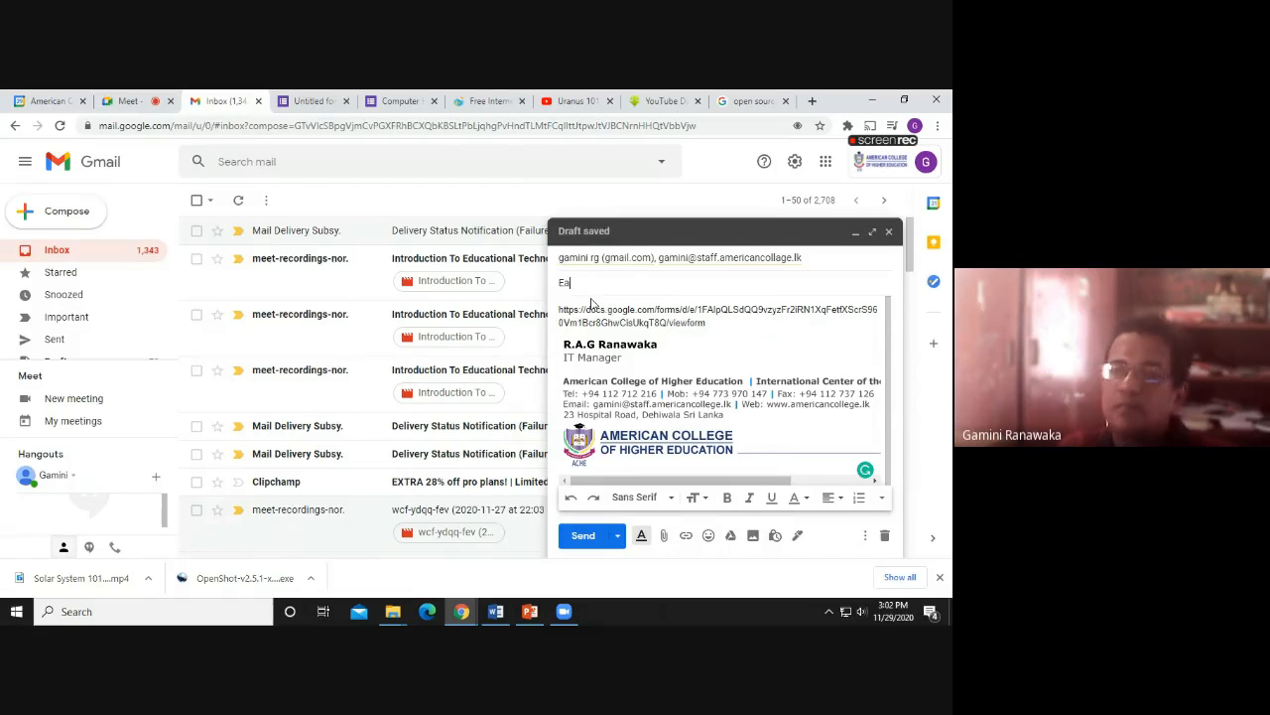
{"action": "key", "text": "BackSpace"}
{"action": "type", "text": "xam"}
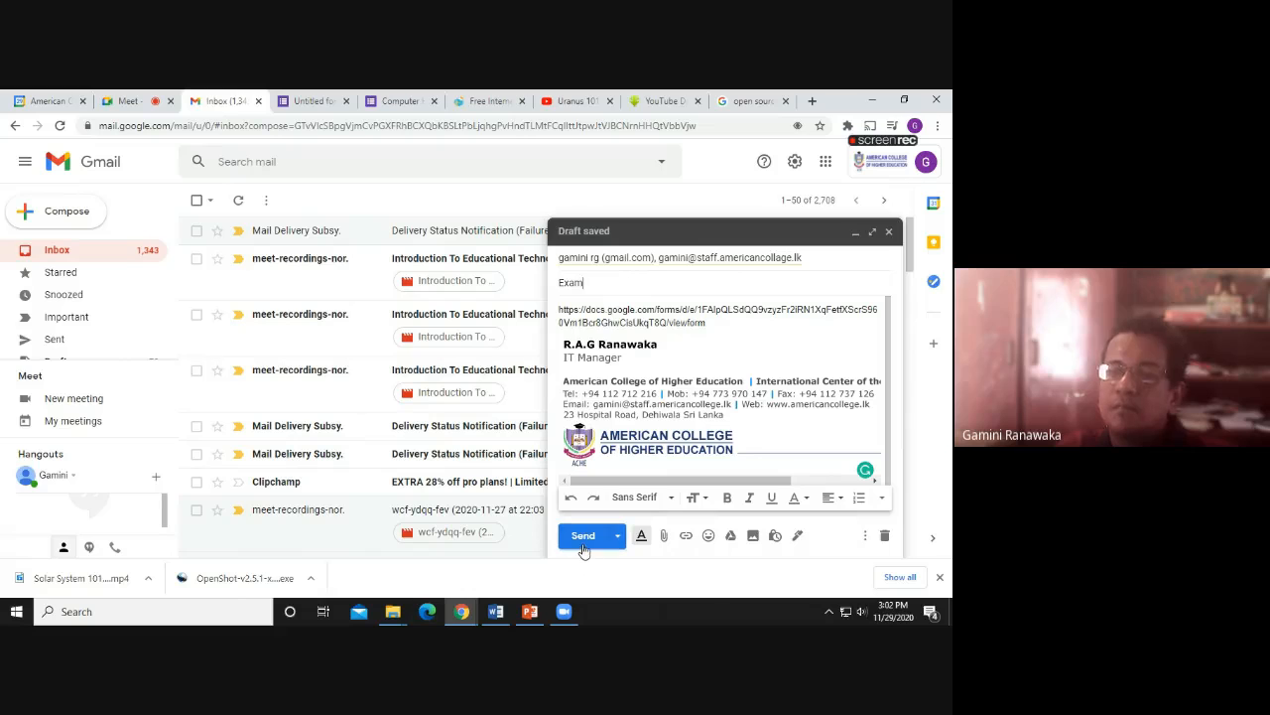
{"action": "left_click", "coordinate": [583, 544]}
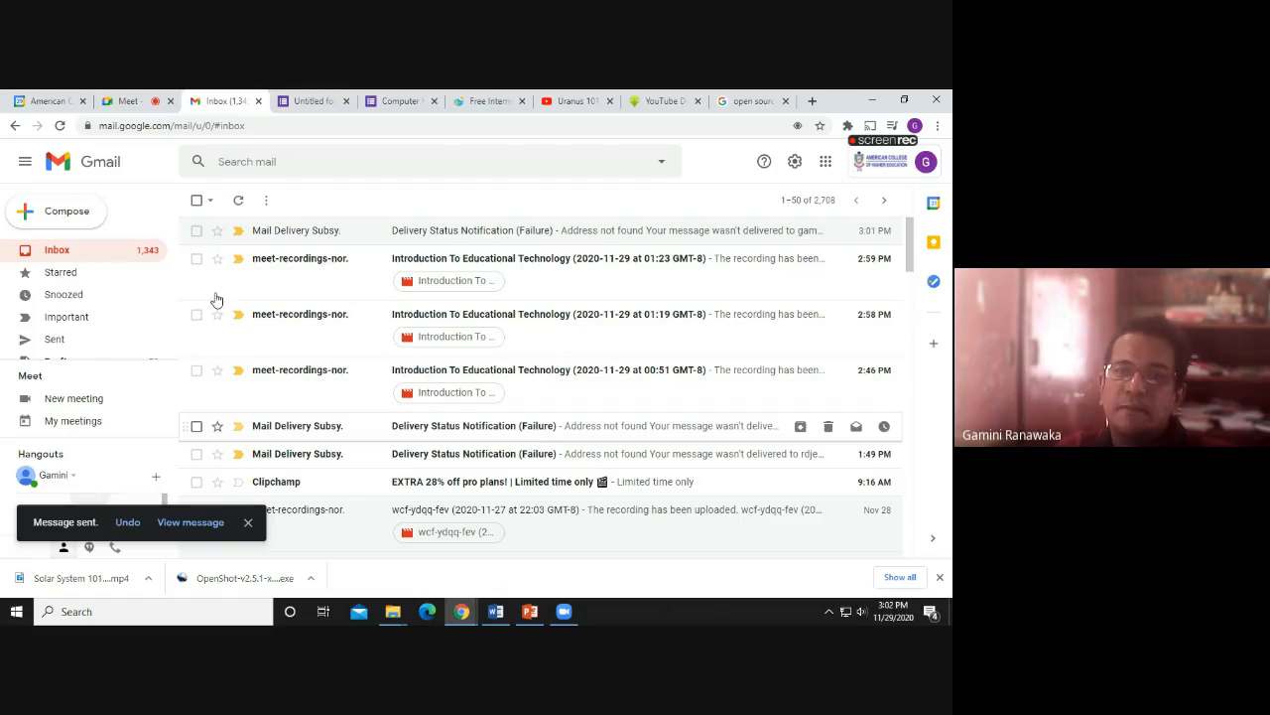
Sign in to the saved Yahoo Mail account from the Calendar tab, then return to Gmail
{"action": "left_click", "coordinate": [70, 260]}
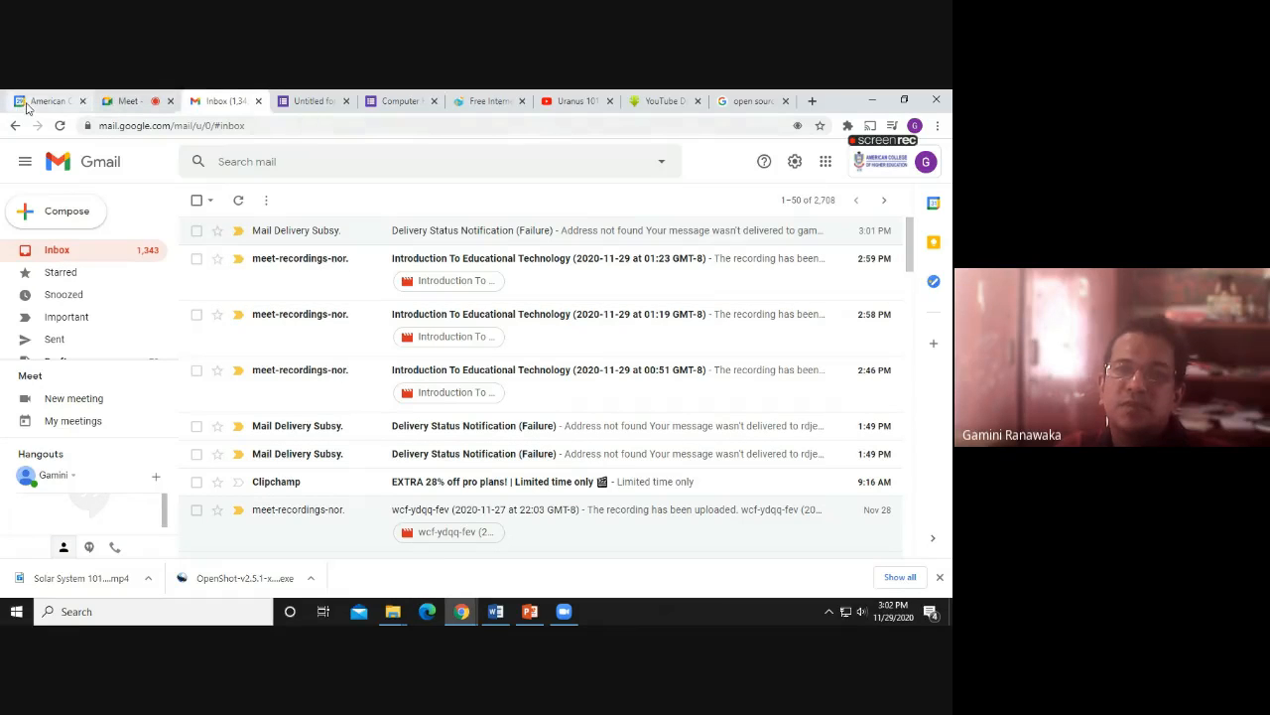
{"action": "left_click", "coordinate": [30, 103]}
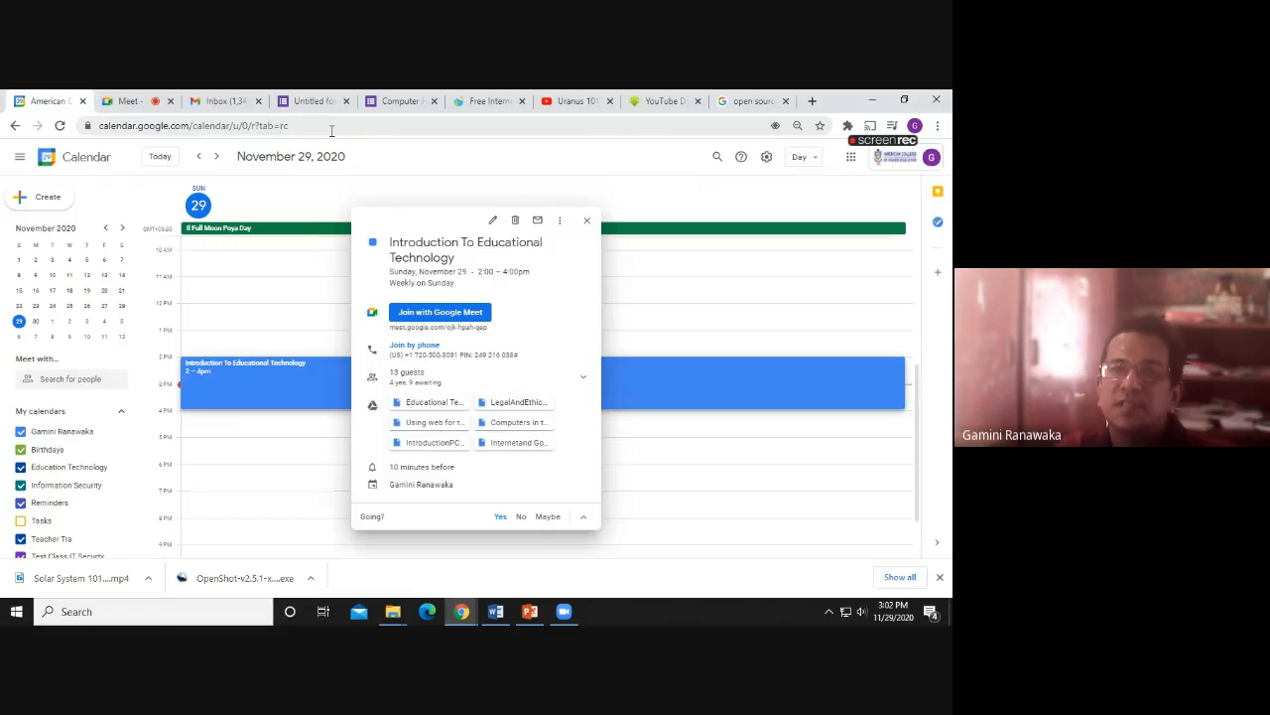
{"action": "left_click", "coordinate": [327, 126]}
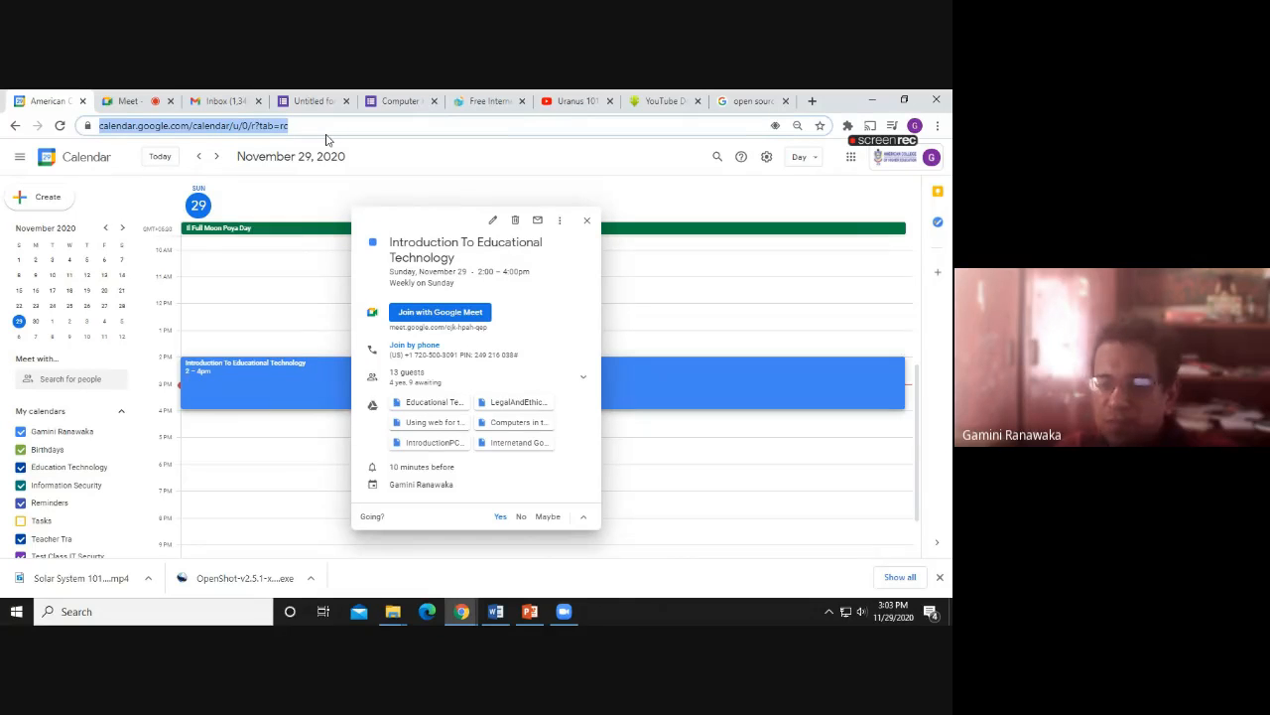
{"action": "type", "text": "ya"}
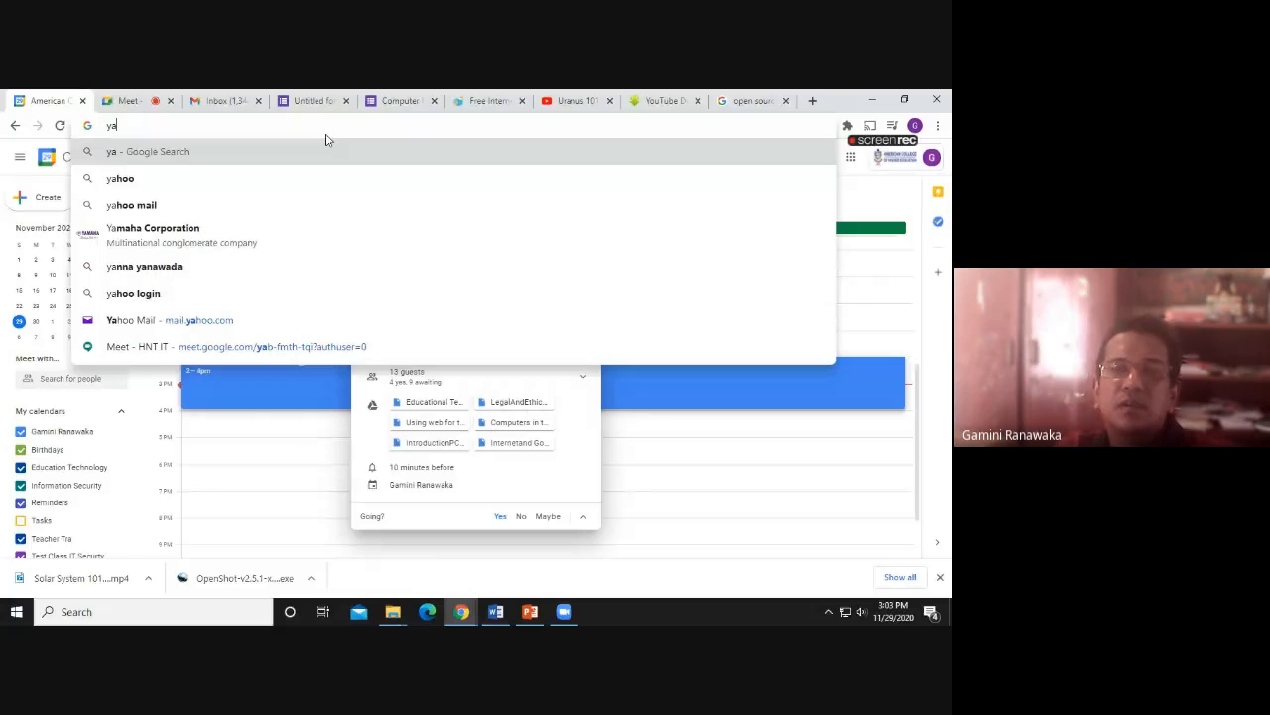
{"action": "left_click", "coordinate": [241, 203]}
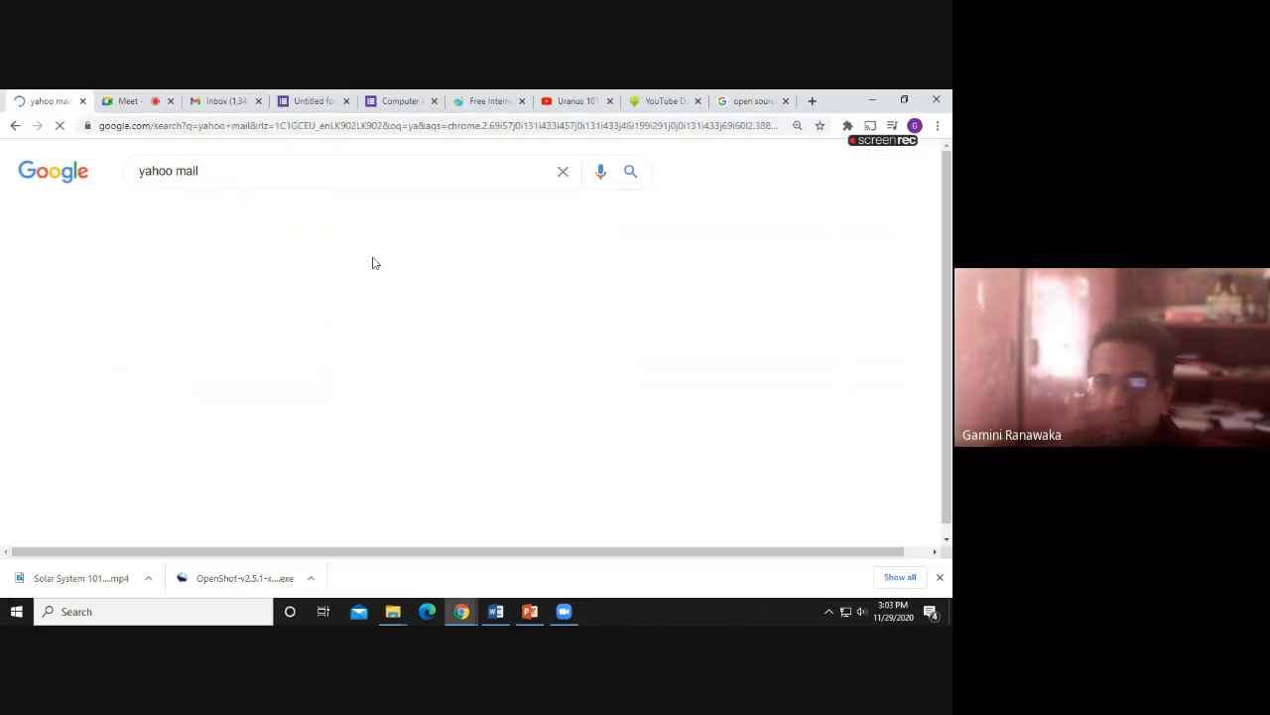
{"action": "left_click", "coordinate": [173, 308]}
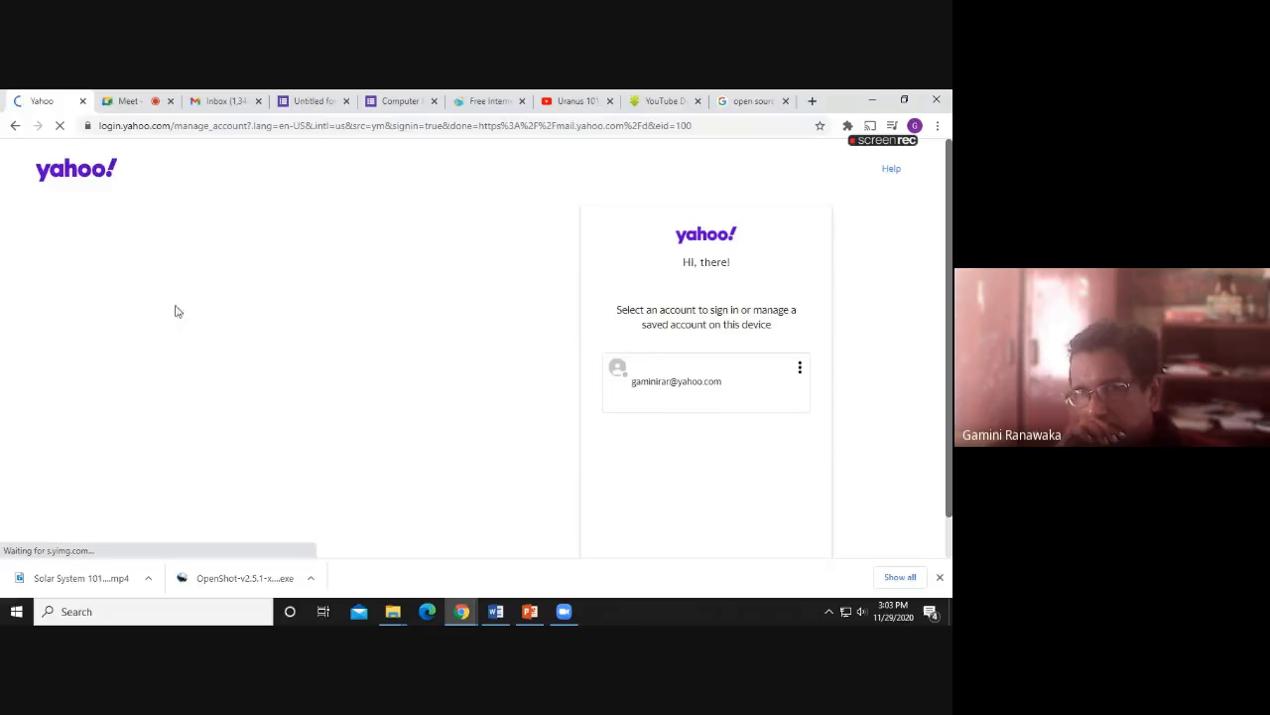
{"action": "left_click", "coordinate": [710, 389]}
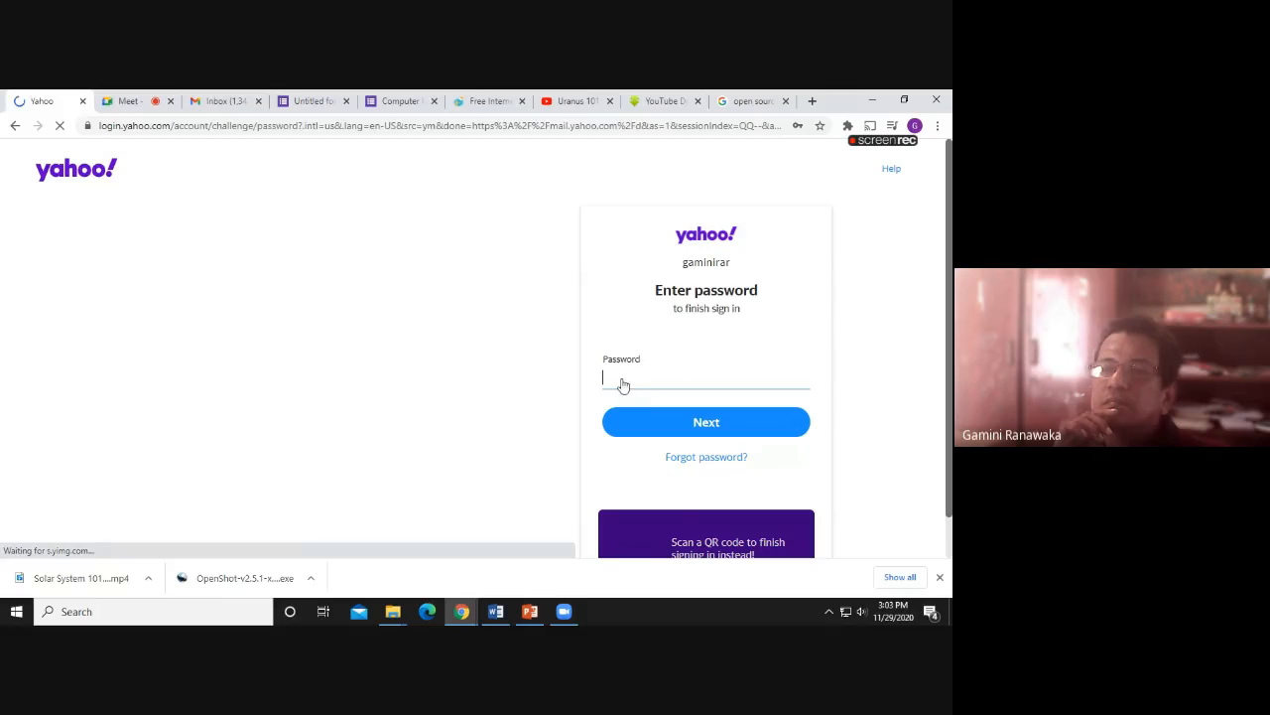
{"action": "left_click", "coordinate": [691, 425]}
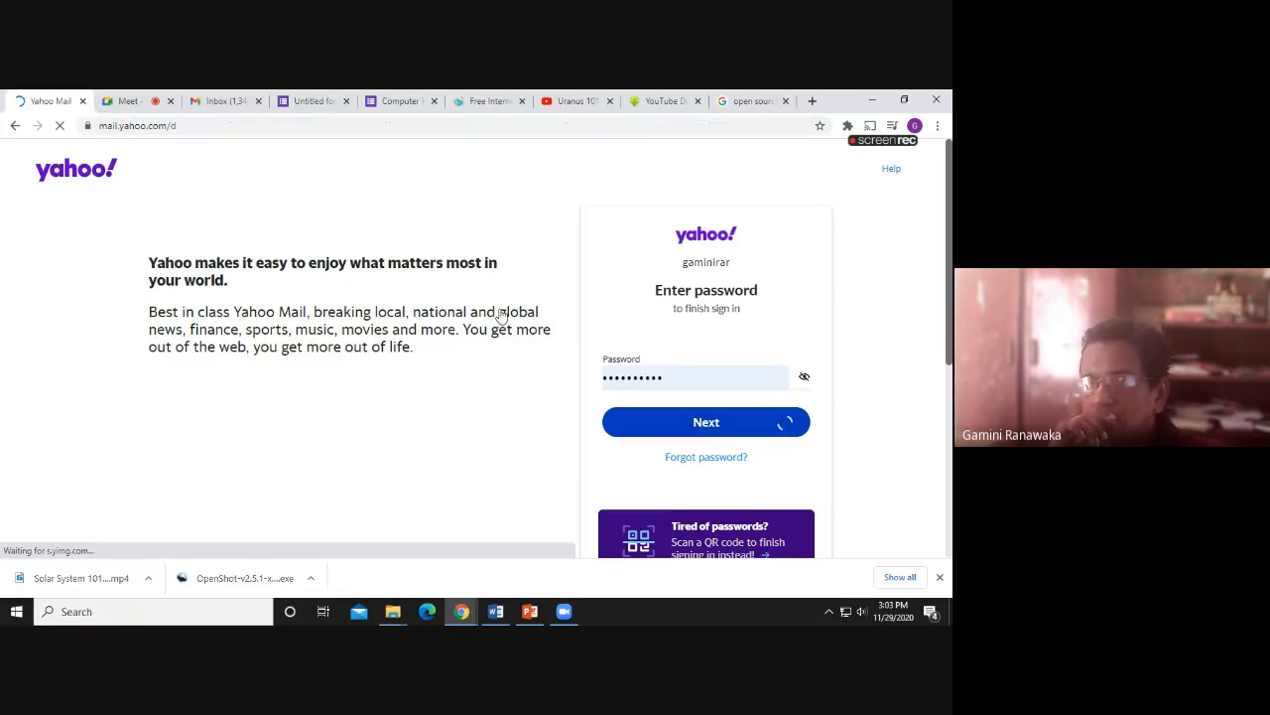
{"action": "left_click", "coordinate": [231, 102]}
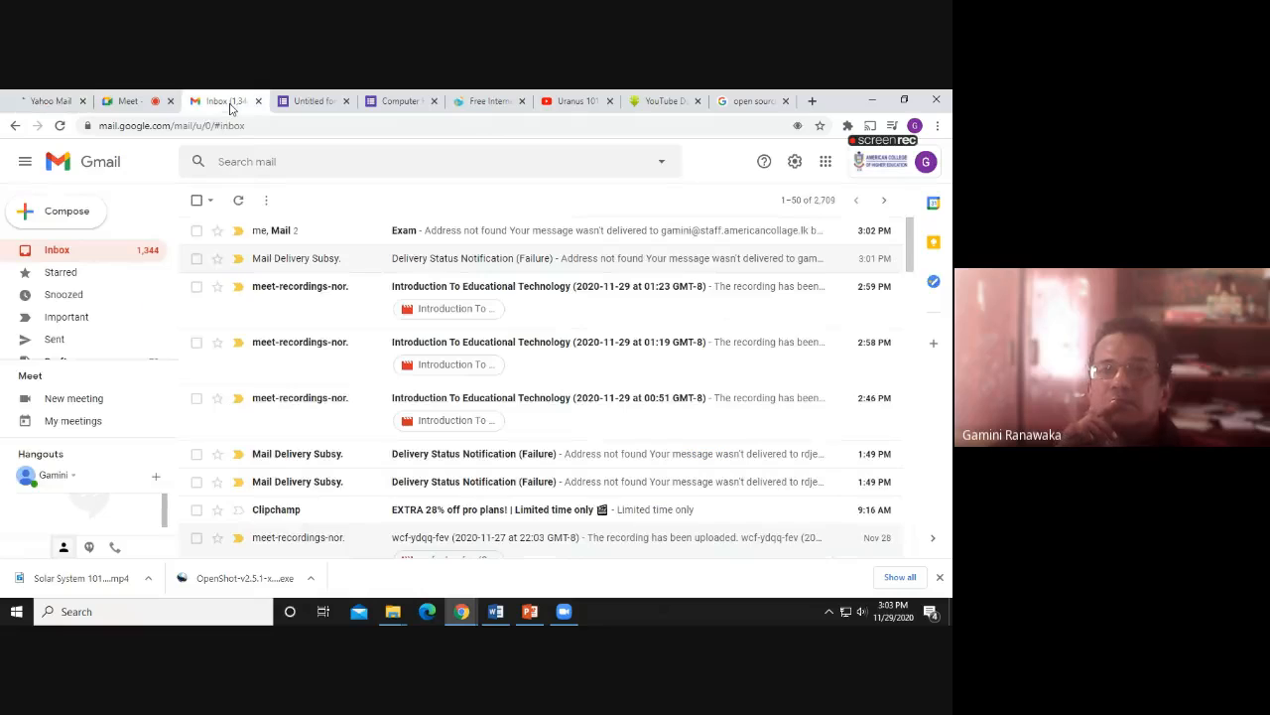
Open the Exam email and follow its docs.google.com link to the live quiz
{"action": "left_click", "coordinate": [433, 238]}
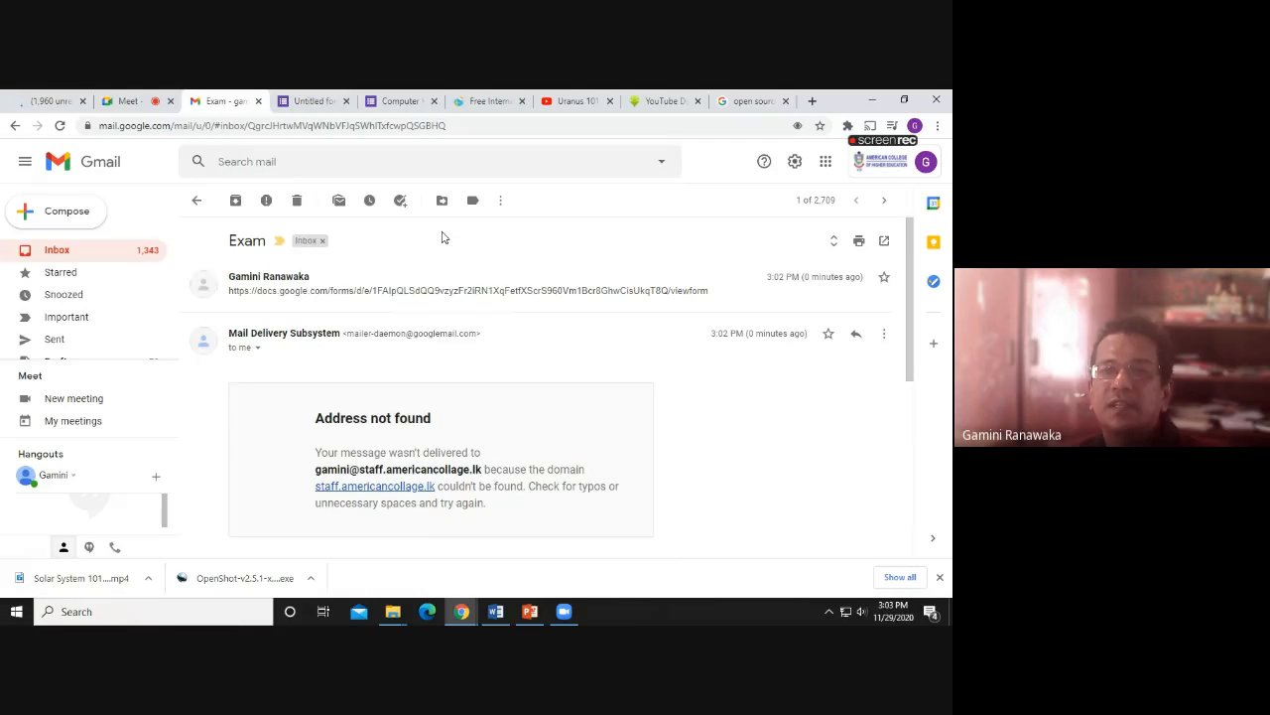
{"action": "left_click", "coordinate": [406, 293]}
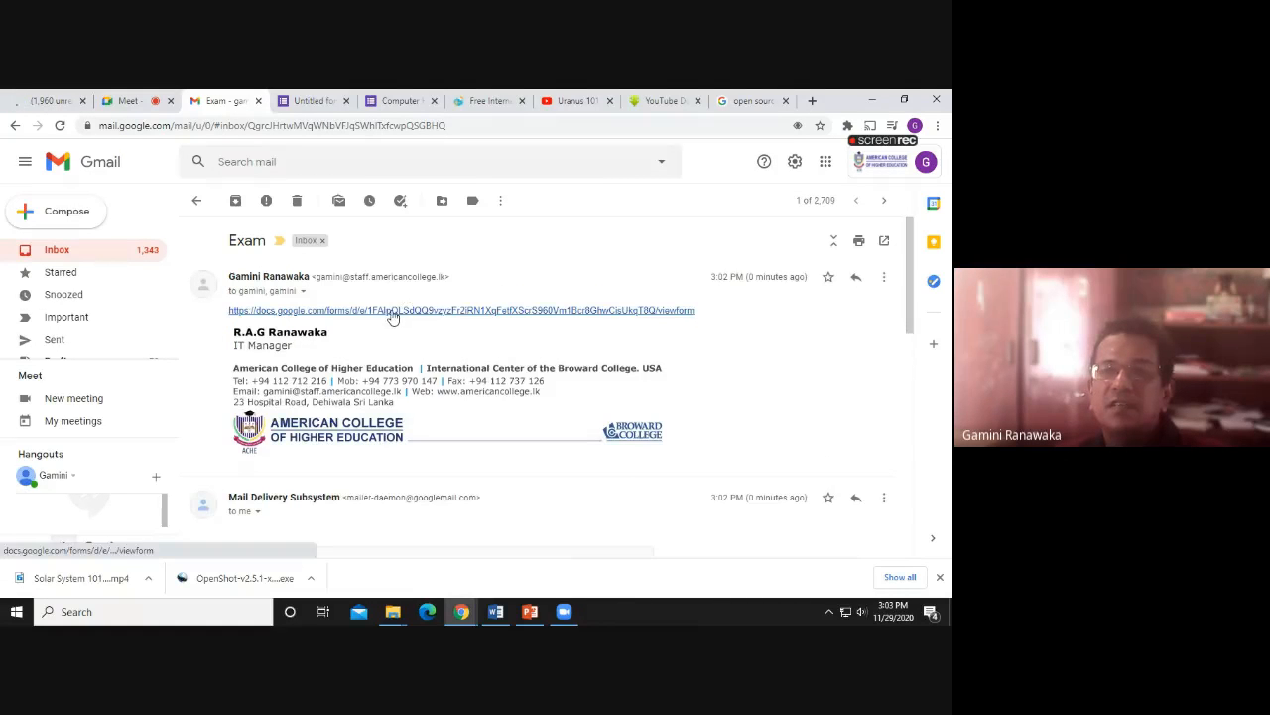
{"action": "left_click", "coordinate": [392, 311]}
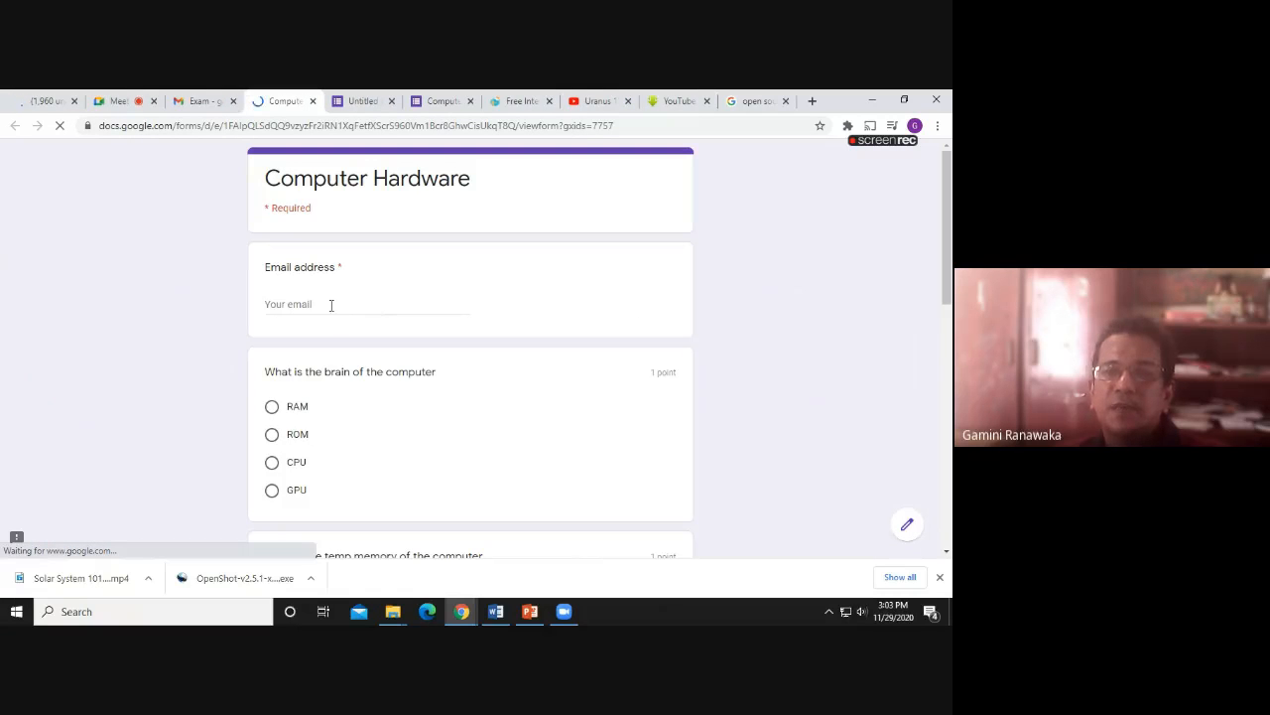
Enter the respondent's email address and answer ROM, RAM and ROM to the first three questions
{"action": "left_click", "coordinate": [331, 305]}
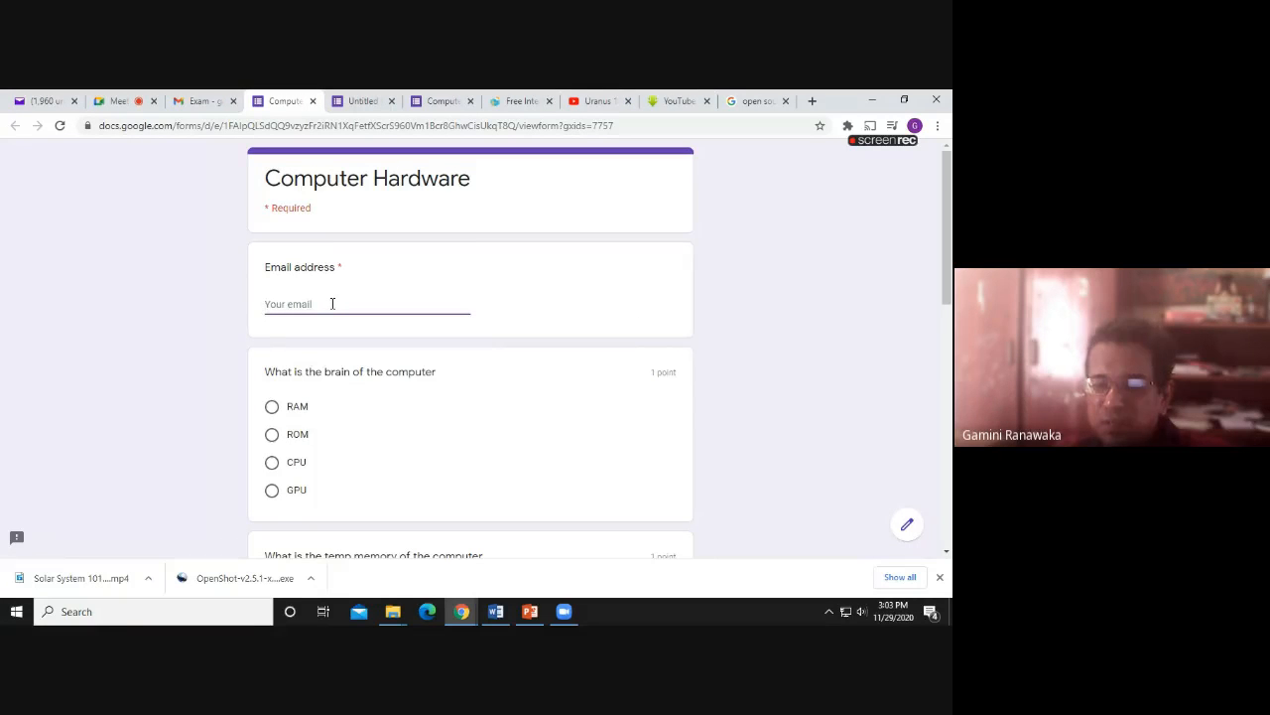
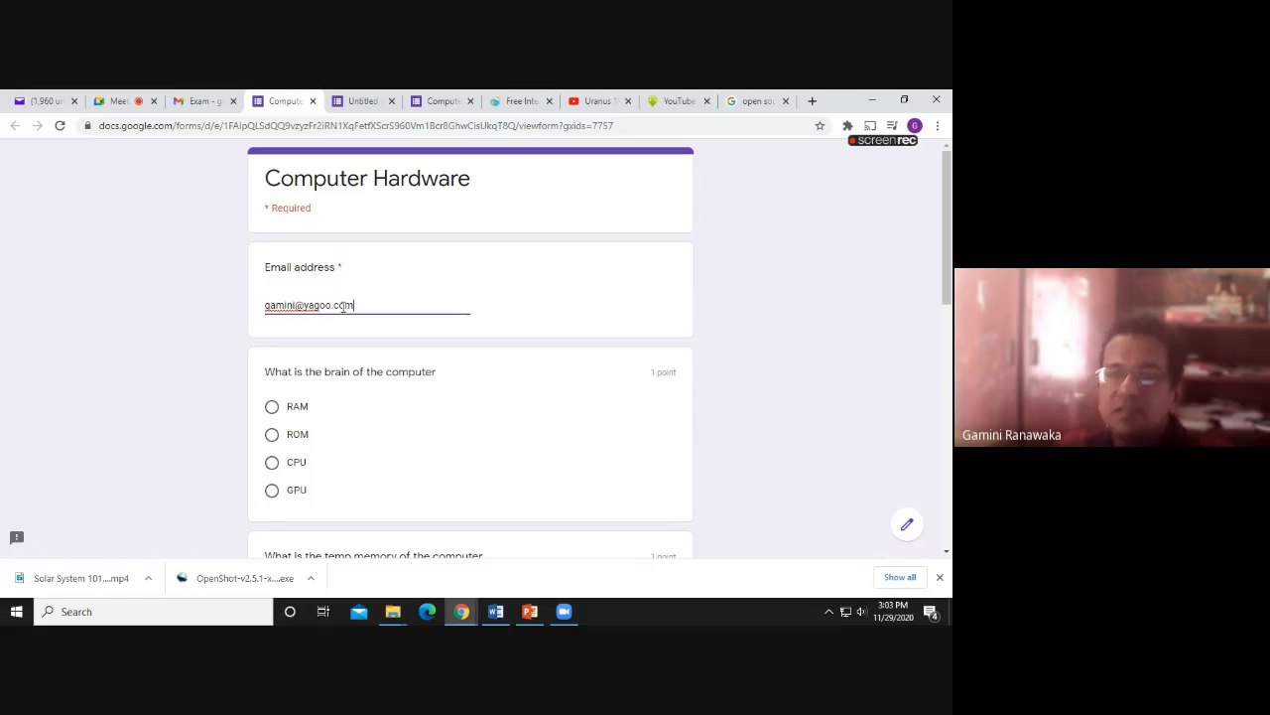
{"action": "scroll", "coordinate": [337, 334], "scroll_direction": "down", "scroll_amount": 1}
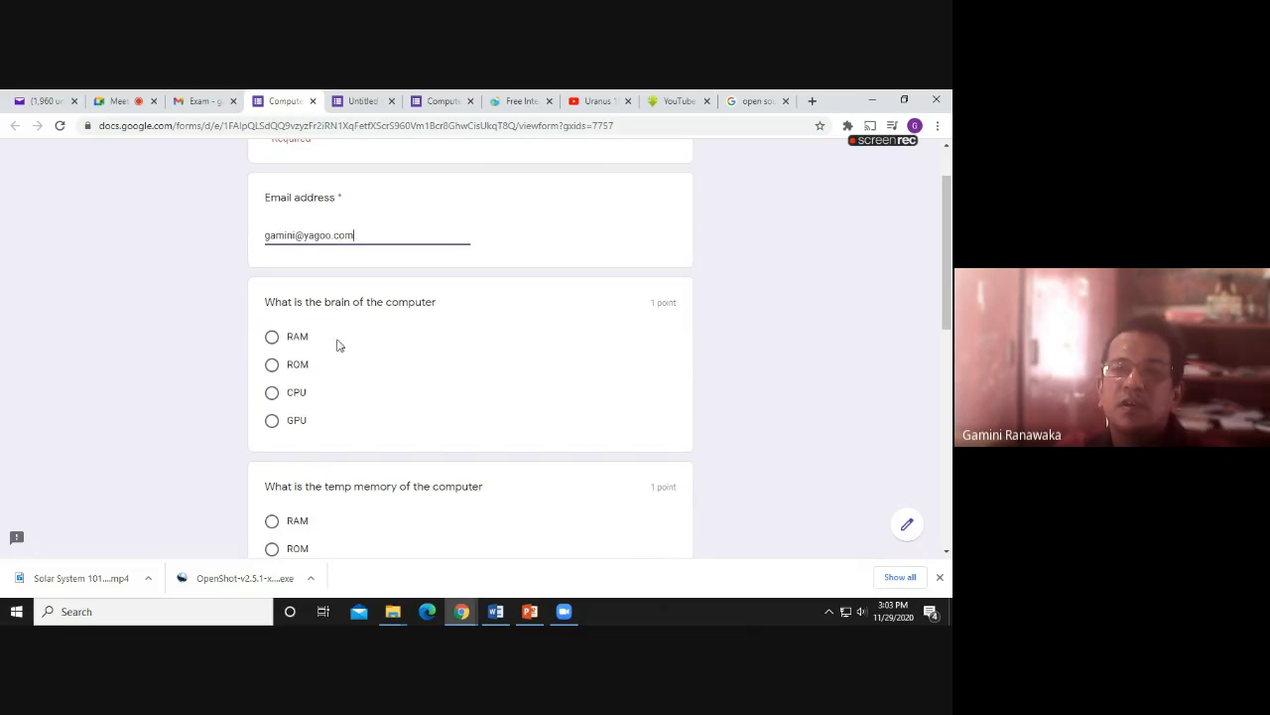
{"action": "left_click", "coordinate": [273, 366]}
{"action": "scroll", "coordinate": [278, 375], "scroll_direction": "down", "scroll_amount": 2}
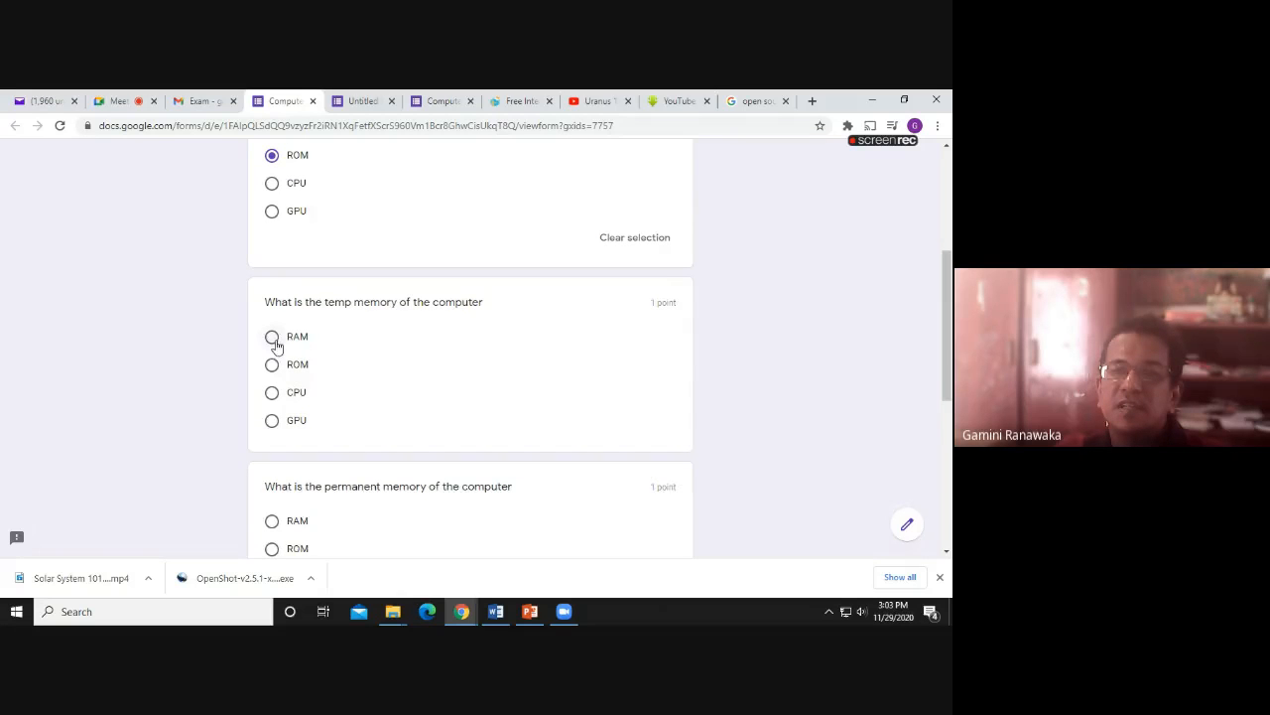
{"action": "left_click", "coordinate": [272, 339]}
{"action": "scroll", "coordinate": [283, 407], "scroll_direction": "down", "scroll_amount": 2}
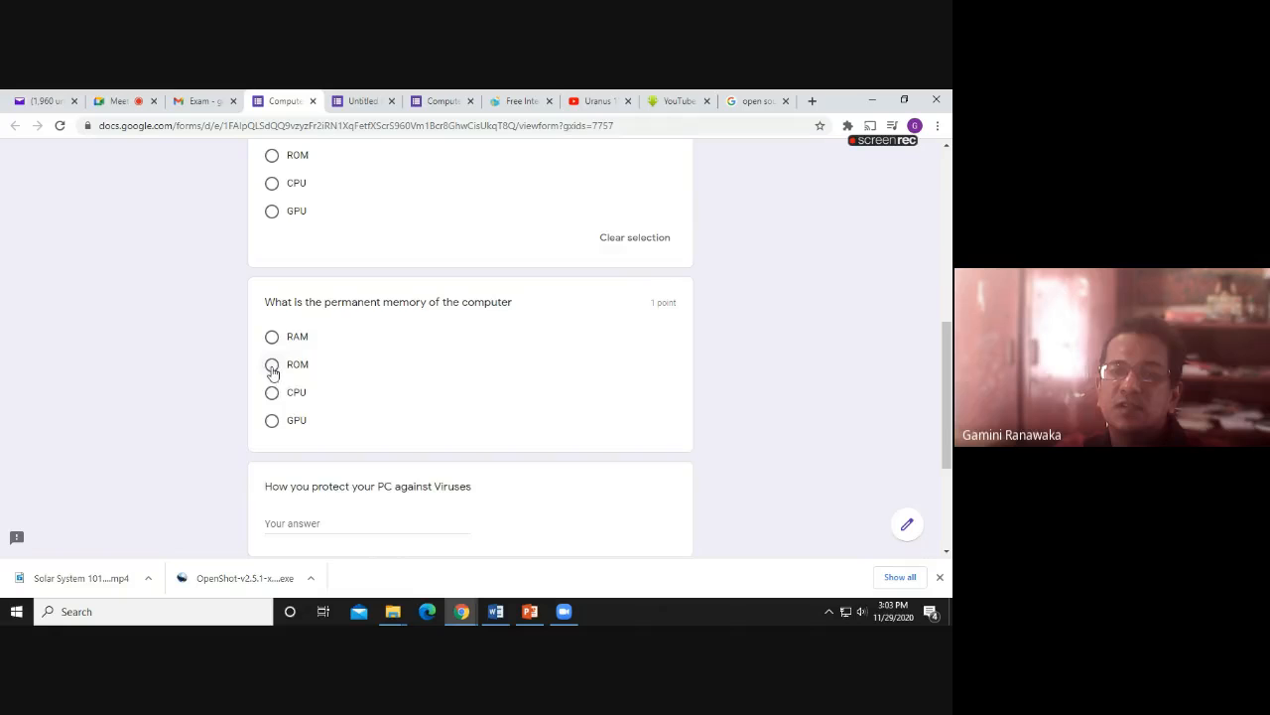
{"action": "left_click", "coordinate": [272, 367]}
Answer the virus protection question with 'Bla bal' and submit the quiz
{"action": "scroll", "coordinate": [290, 388], "scroll_direction": "down", "scroll_amount": 2}
{"action": "left_click", "coordinate": [286, 341]}
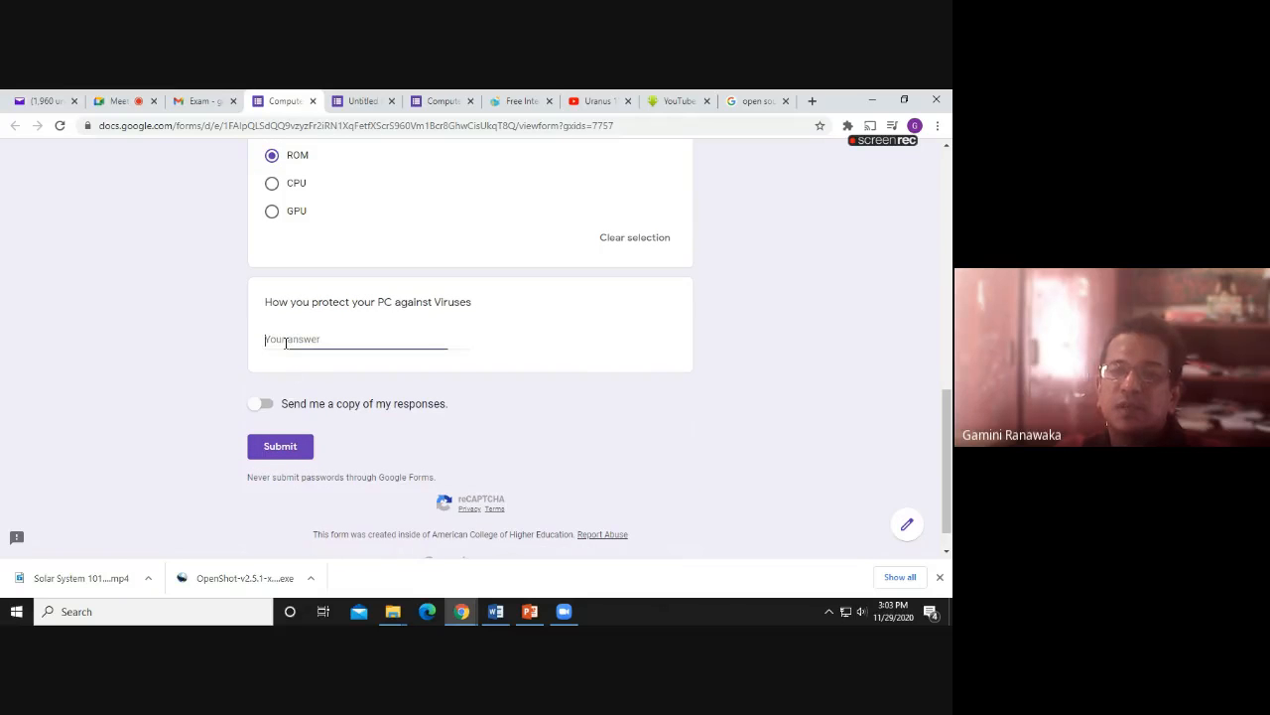
{"action": "type", "text": "B"}
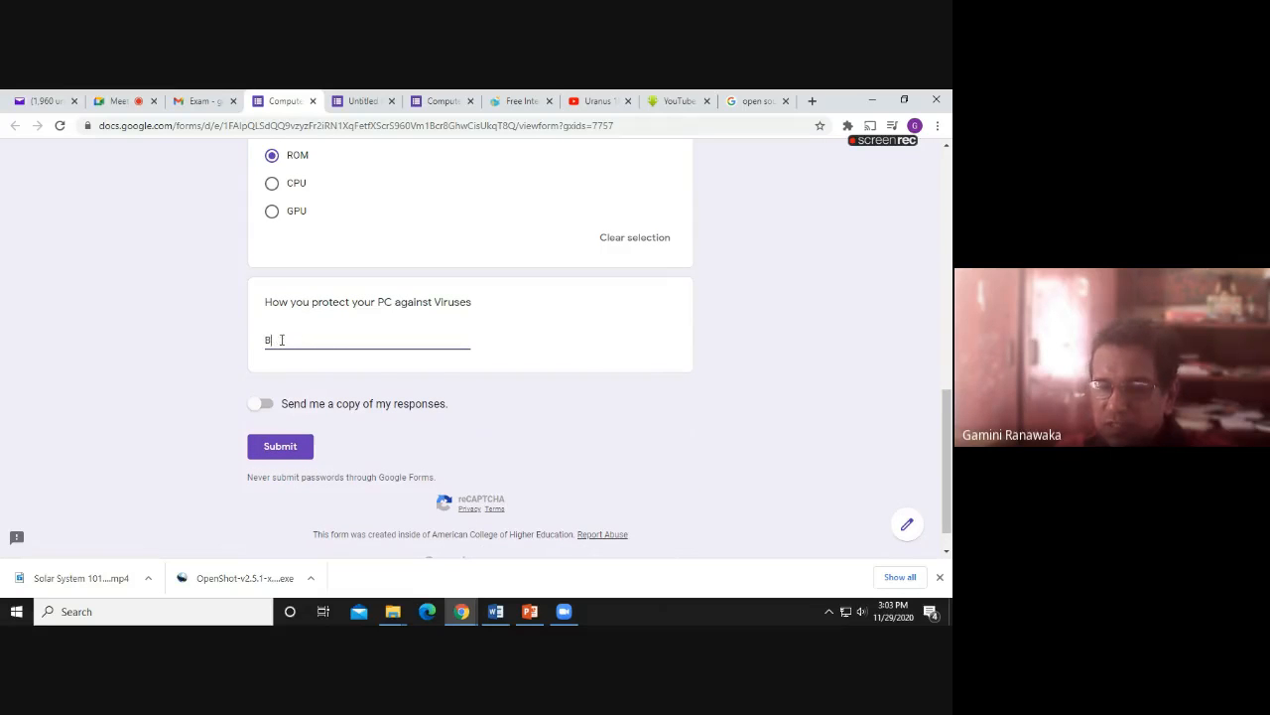
{"action": "type", "text": "la"}
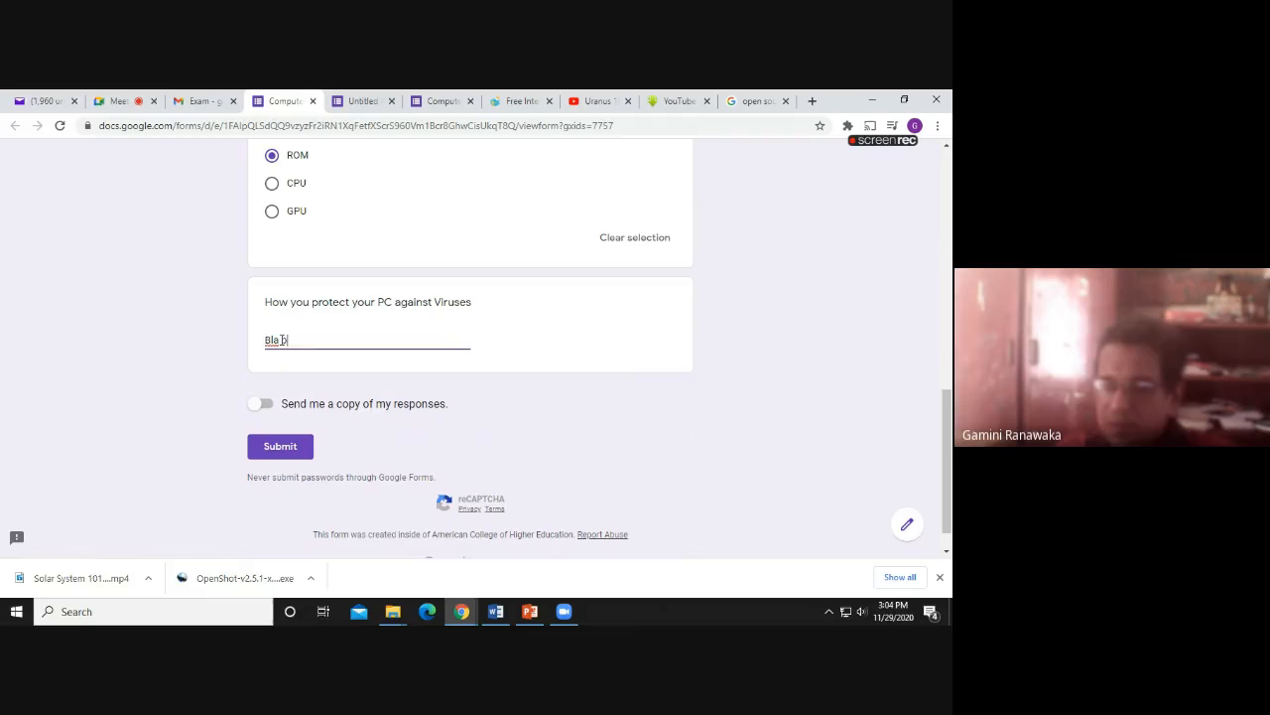
{"action": "type", "text": " bal"}
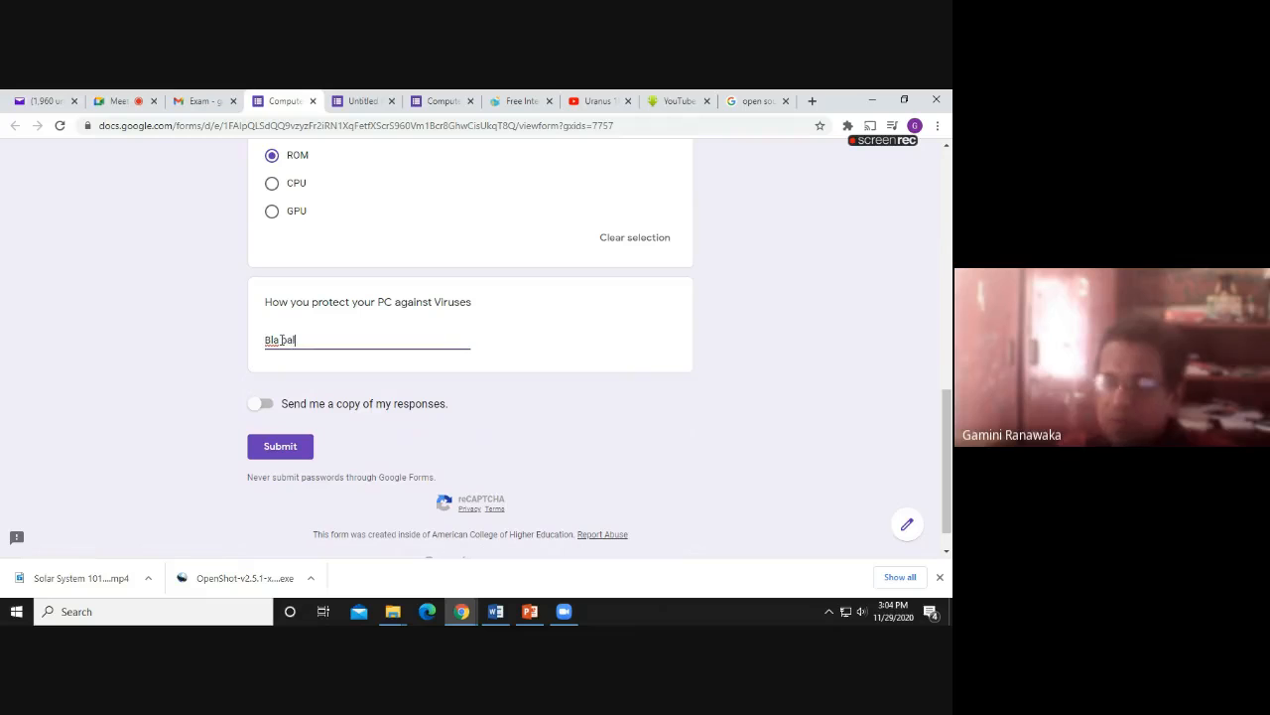
{"action": "left_click", "coordinate": [279, 448]}
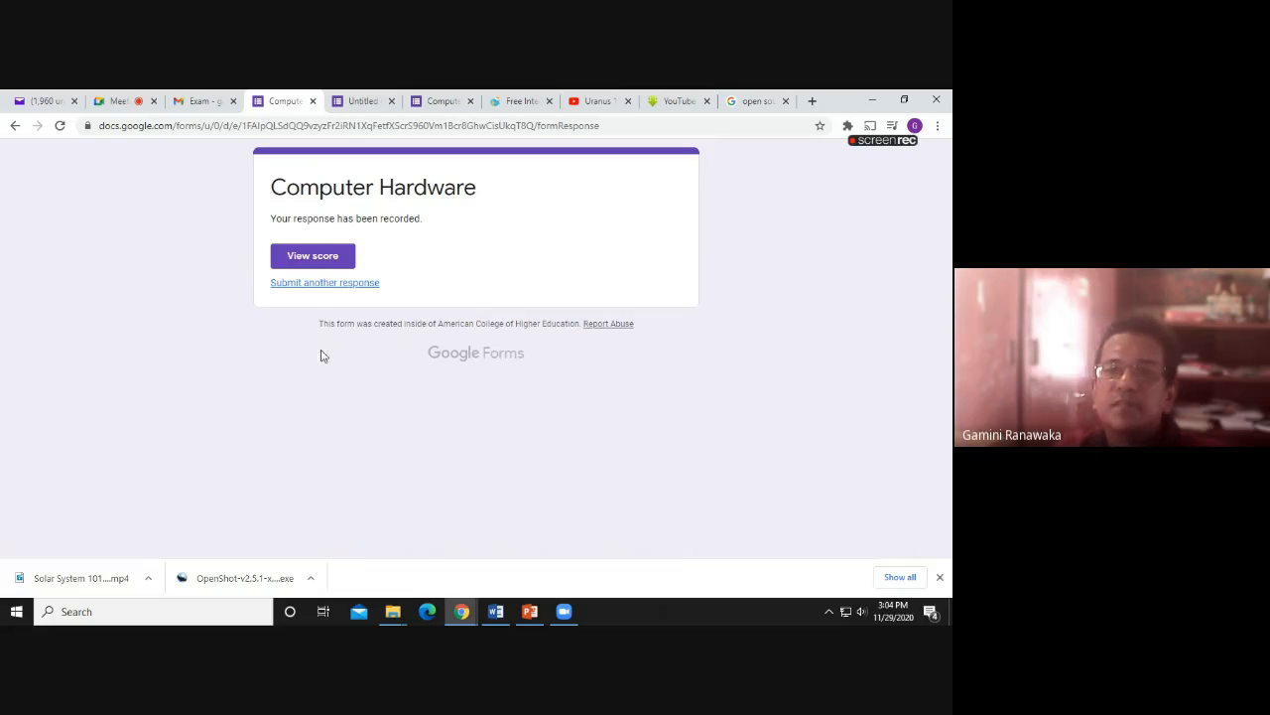
View the response score and scroll through the graded answers, with CPU shown as correct
{"action": "left_click", "coordinate": [304, 260]}
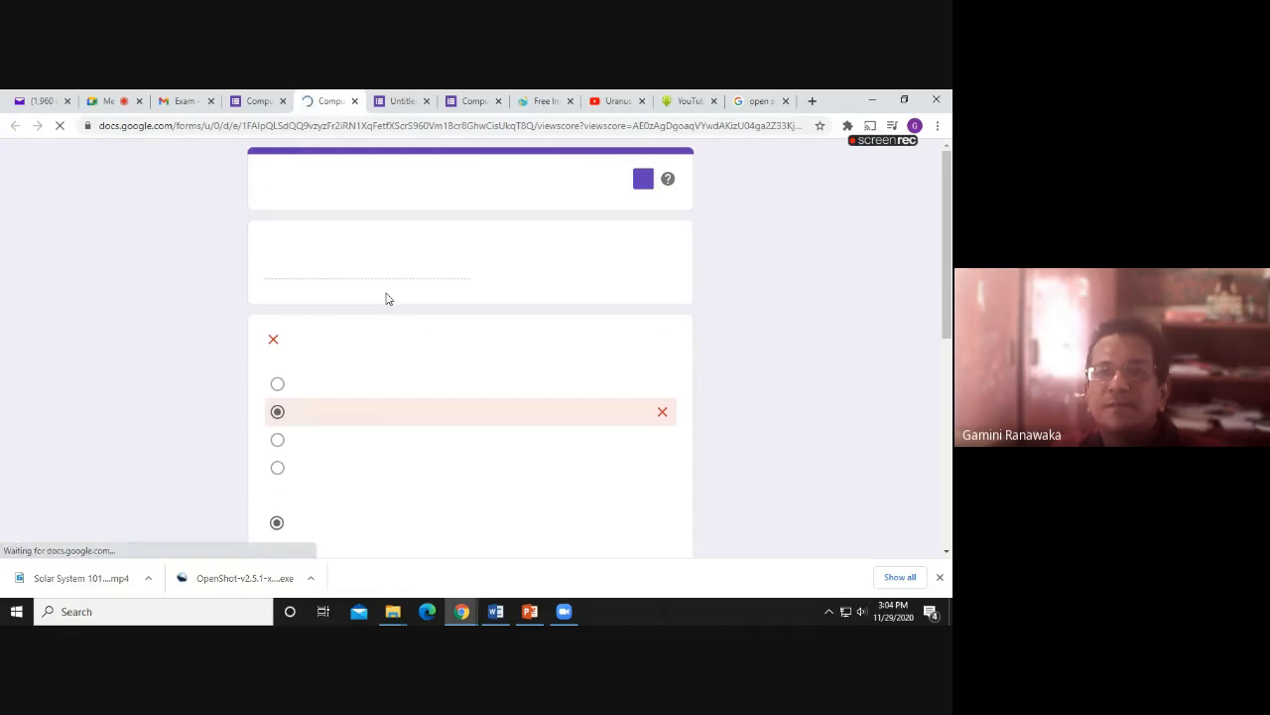
{"action": "scroll", "coordinate": [395, 329], "scroll_direction": "down", "scroll_amount": 3}
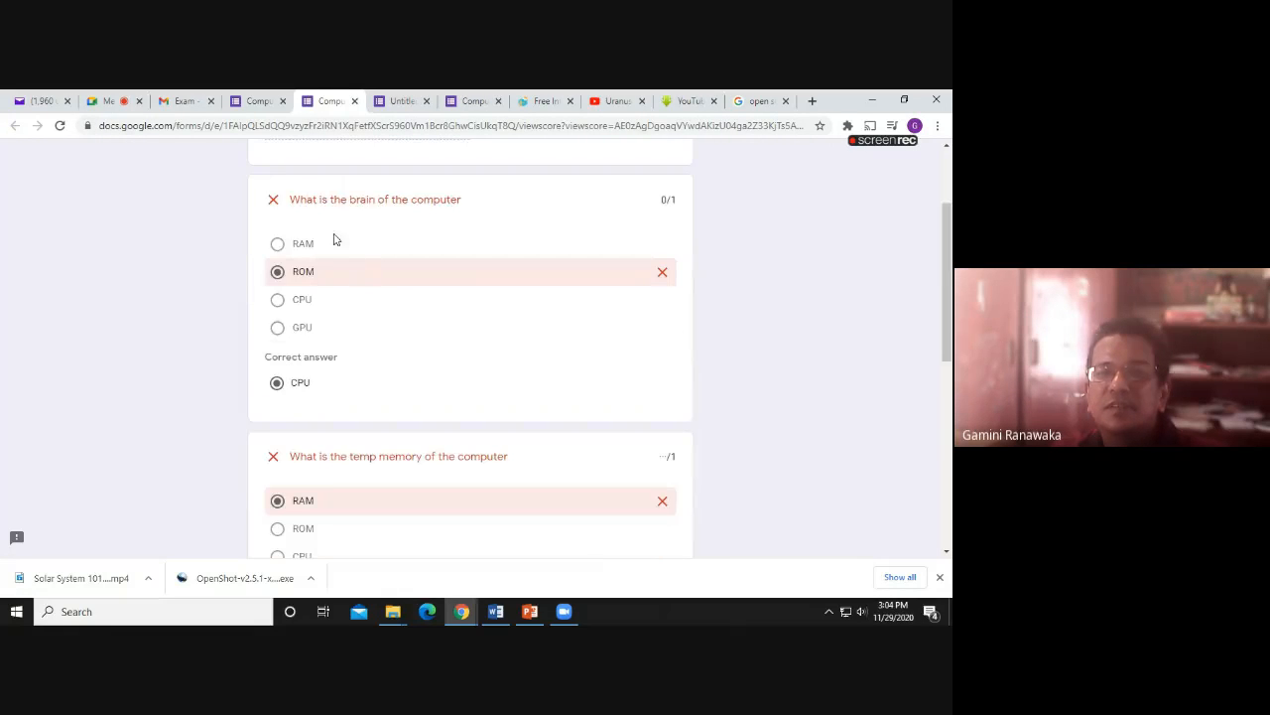
{"action": "scroll", "coordinate": [302, 333], "scroll_direction": "down", "scroll_amount": 1}
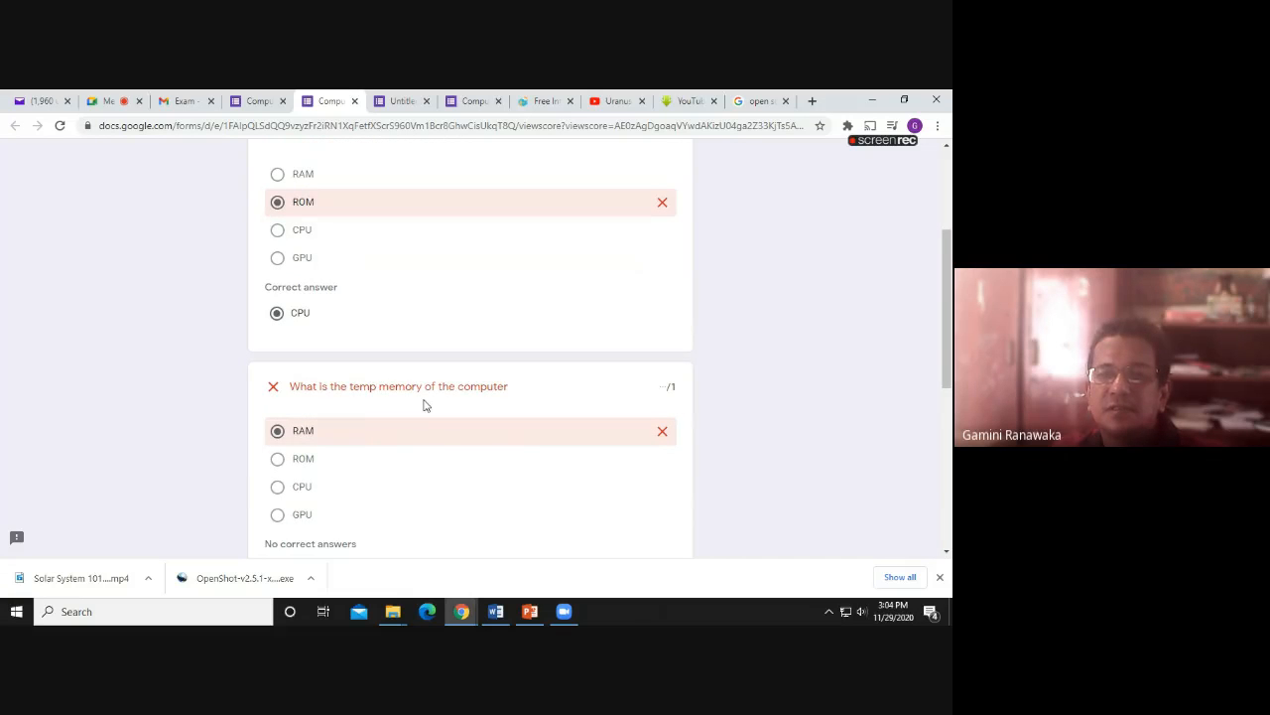
{"action": "scroll", "coordinate": [424, 405], "scroll_direction": "down", "scroll_amount": 3}
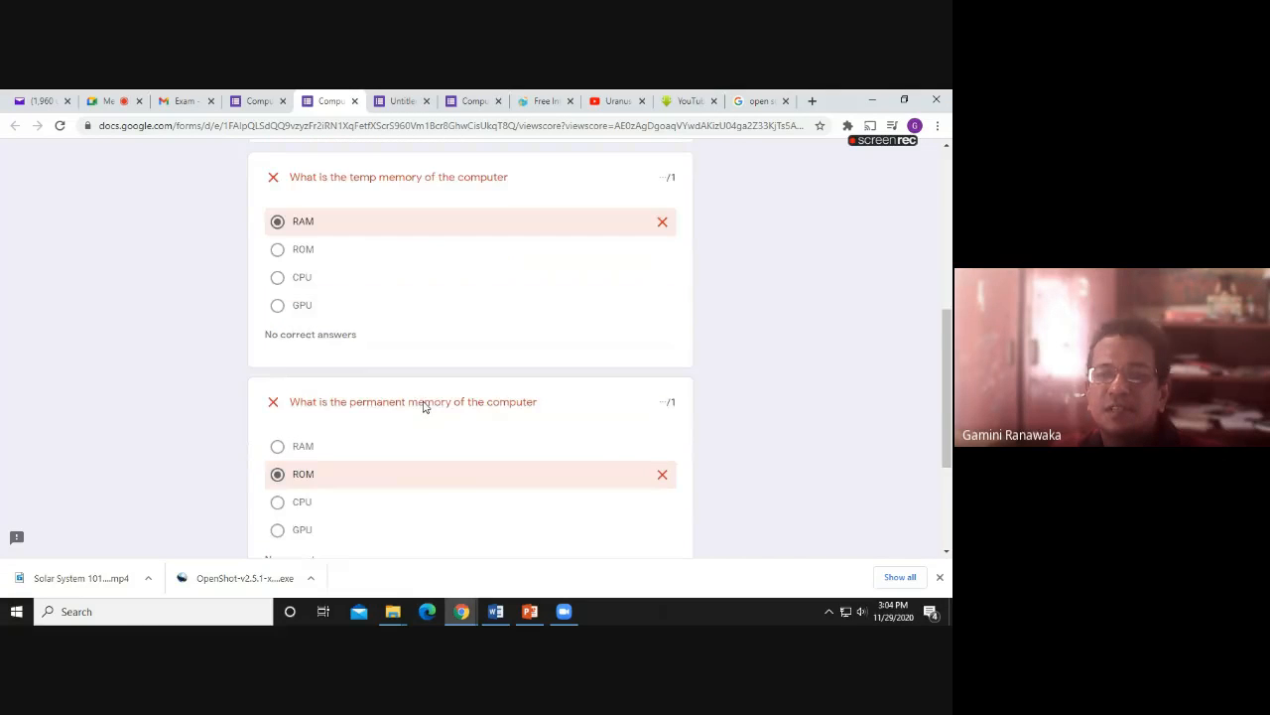
{"action": "scroll", "coordinate": [424, 402], "scroll_direction": "down", "scroll_amount": 2}
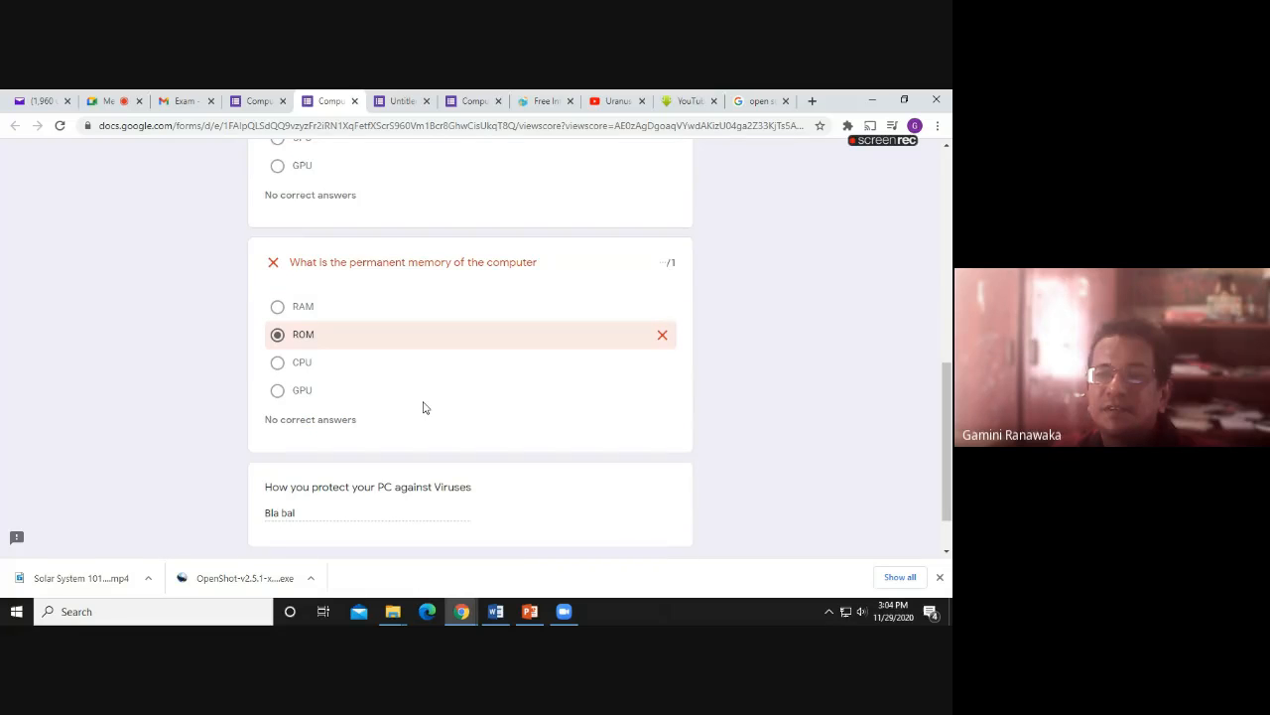
{"action": "scroll", "coordinate": [424, 407], "scroll_direction": "down", "scroll_amount": 1}
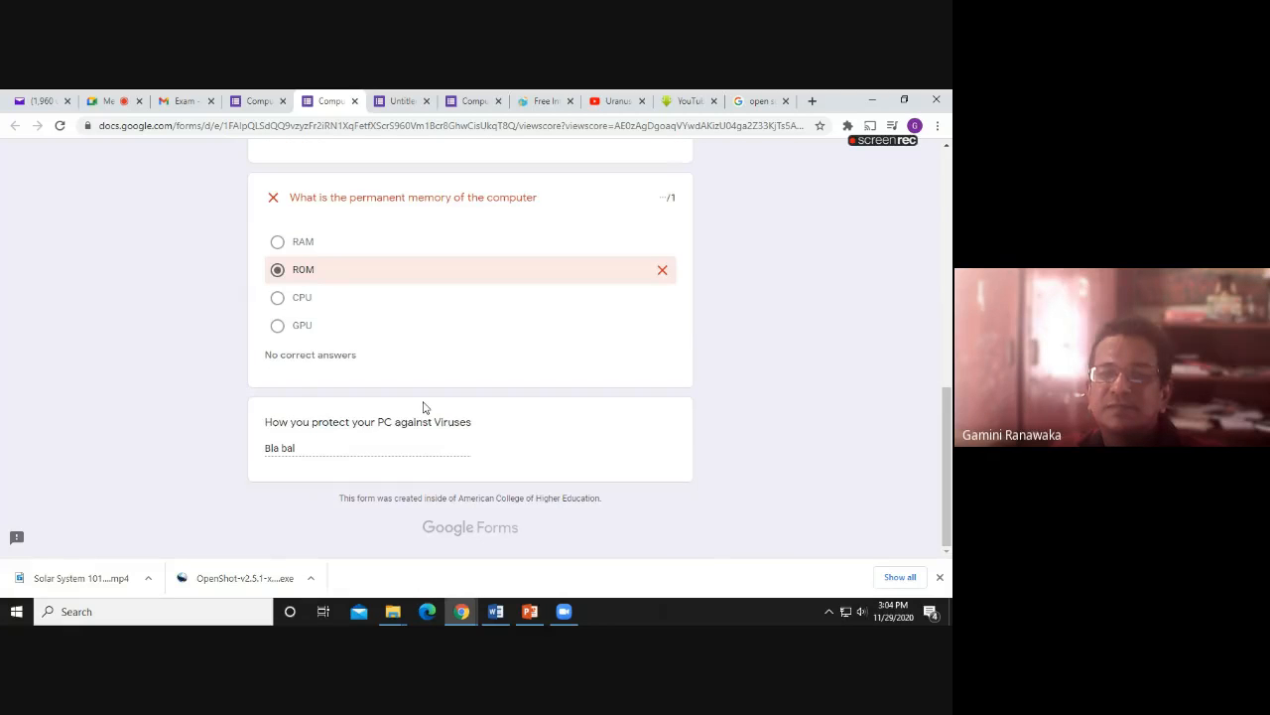
{"action": "scroll", "coordinate": [424, 407], "scroll_direction": "up", "scroll_amount": 4}
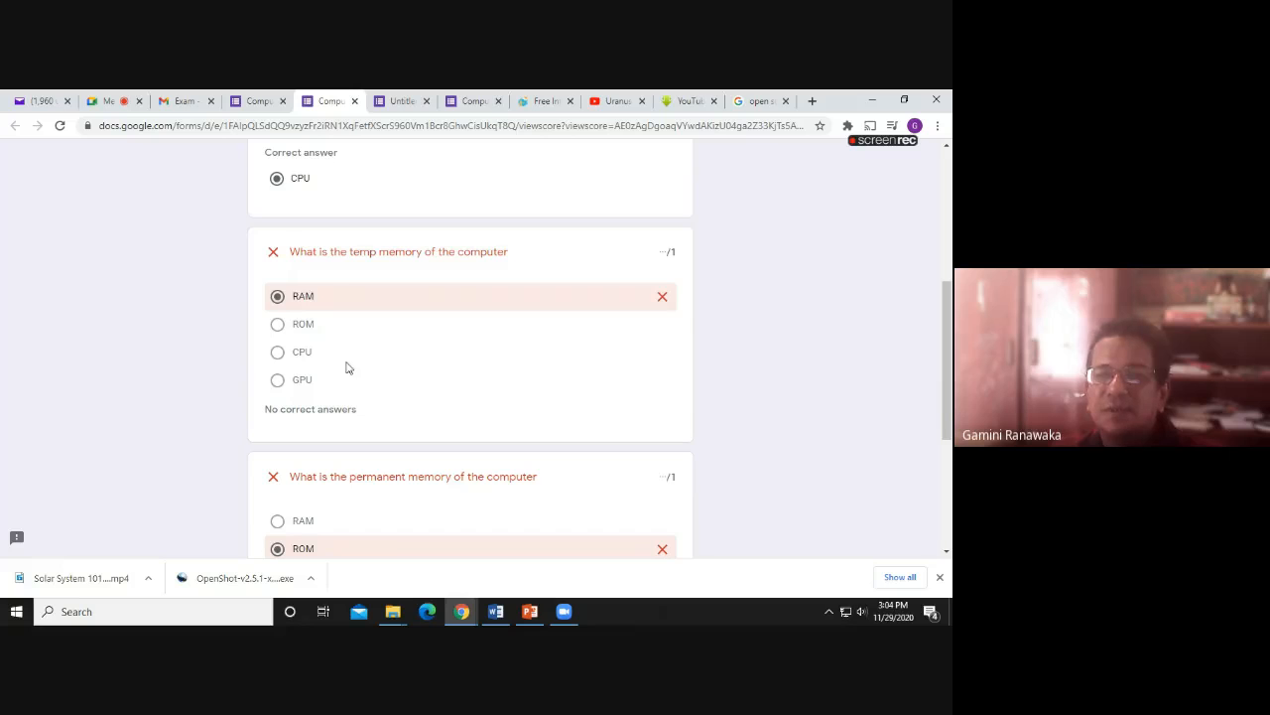
{"action": "scroll", "coordinate": [347, 367], "scroll_direction": "down", "scroll_amount": 3}
{"action": "scroll", "coordinate": [434, 353], "scroll_direction": "down", "scroll_amount": 1}
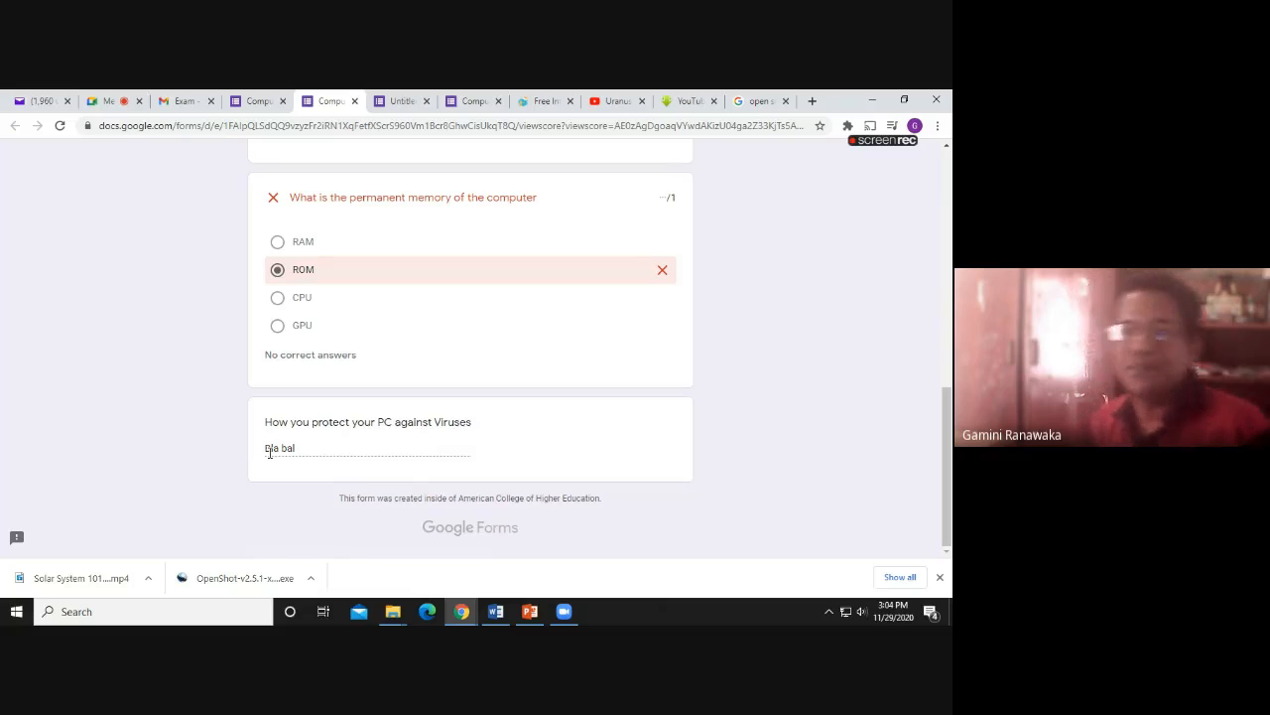
{"action": "left_click", "coordinate": [400, 101]}
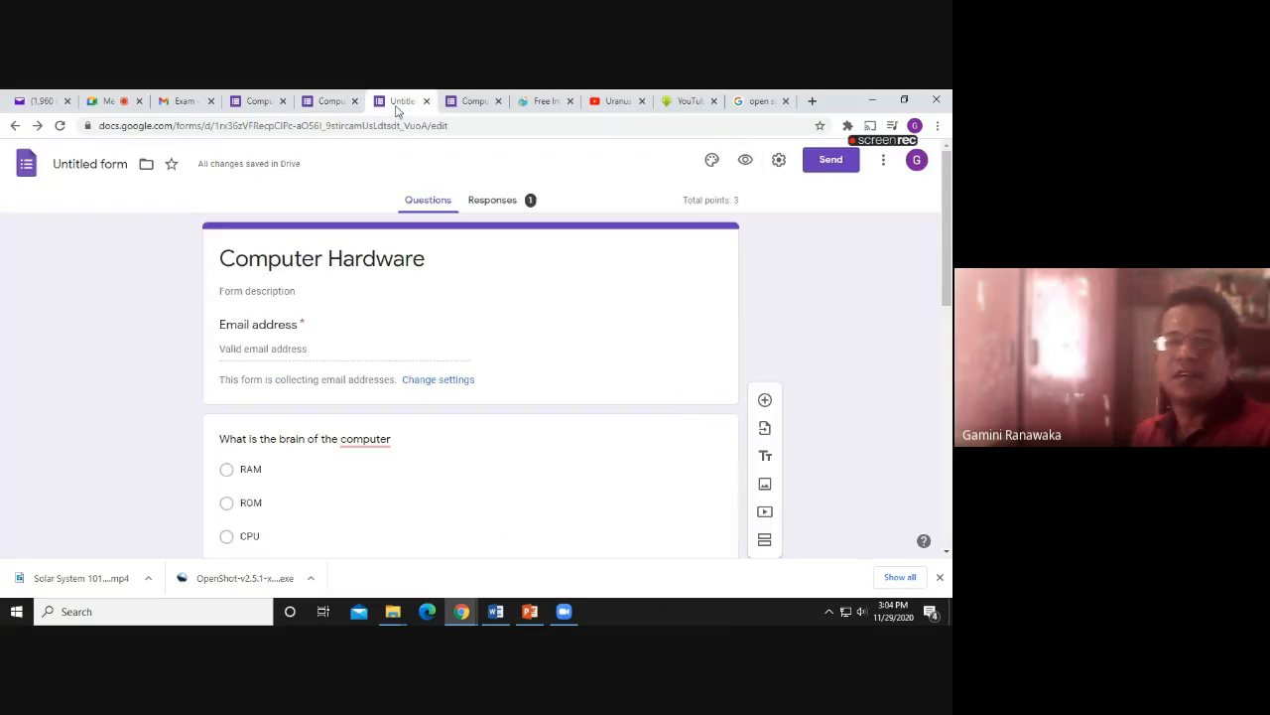
{"action": "left_click", "coordinate": [501, 201]}
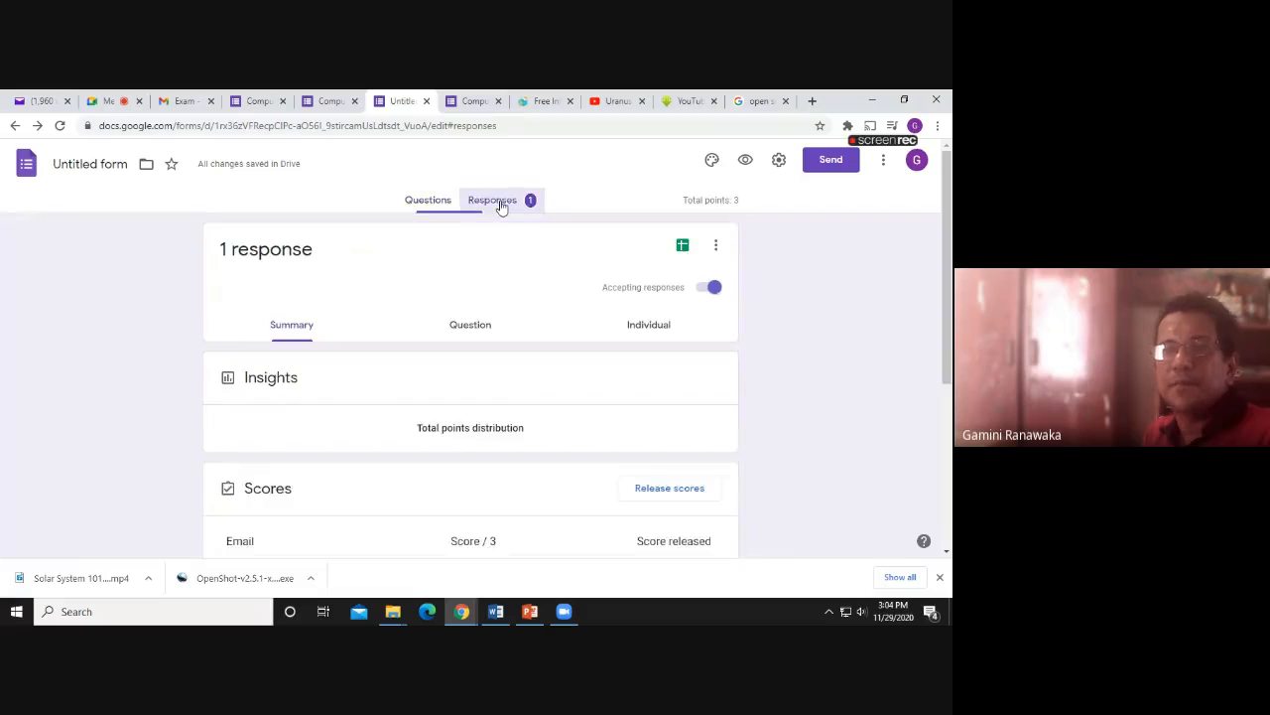
{"action": "scroll", "coordinate": [437, 417], "scroll_direction": "down", "scroll_amount": 2}
{"action": "scroll", "coordinate": [437, 421], "scroll_direction": "down", "scroll_amount": 2}
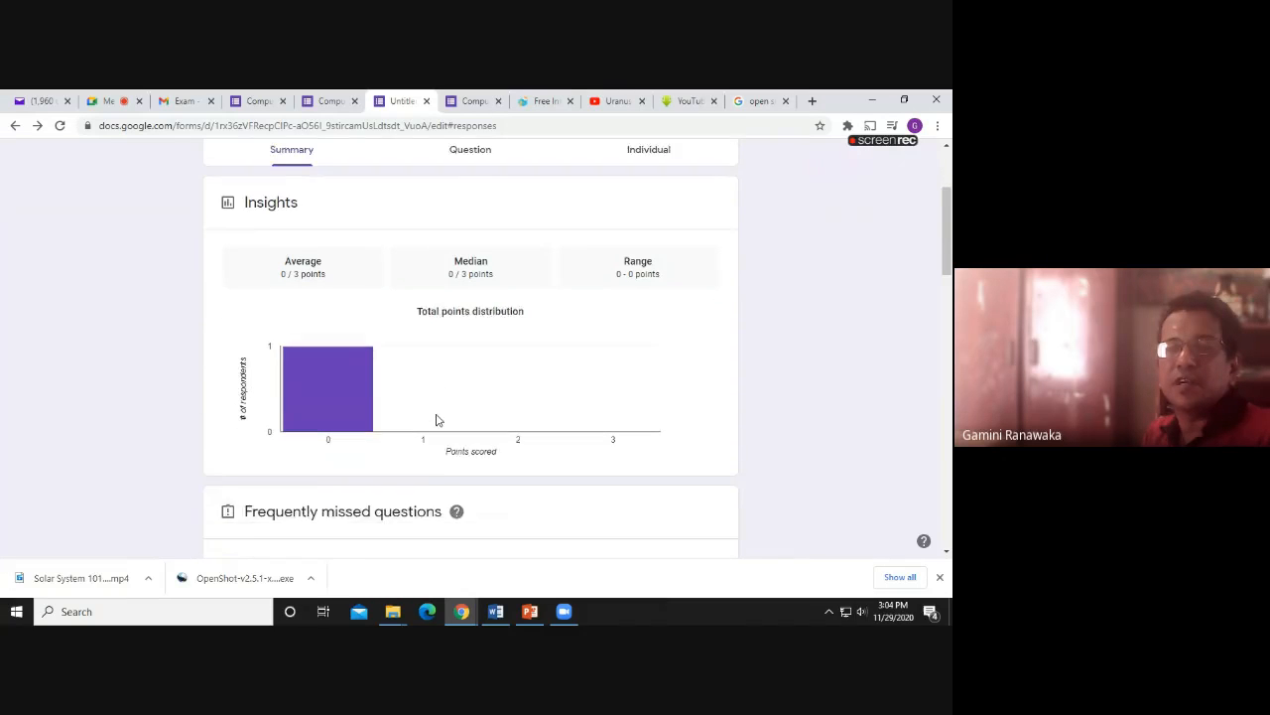
{"action": "mouse_move", "coordinate": [327, 353]}
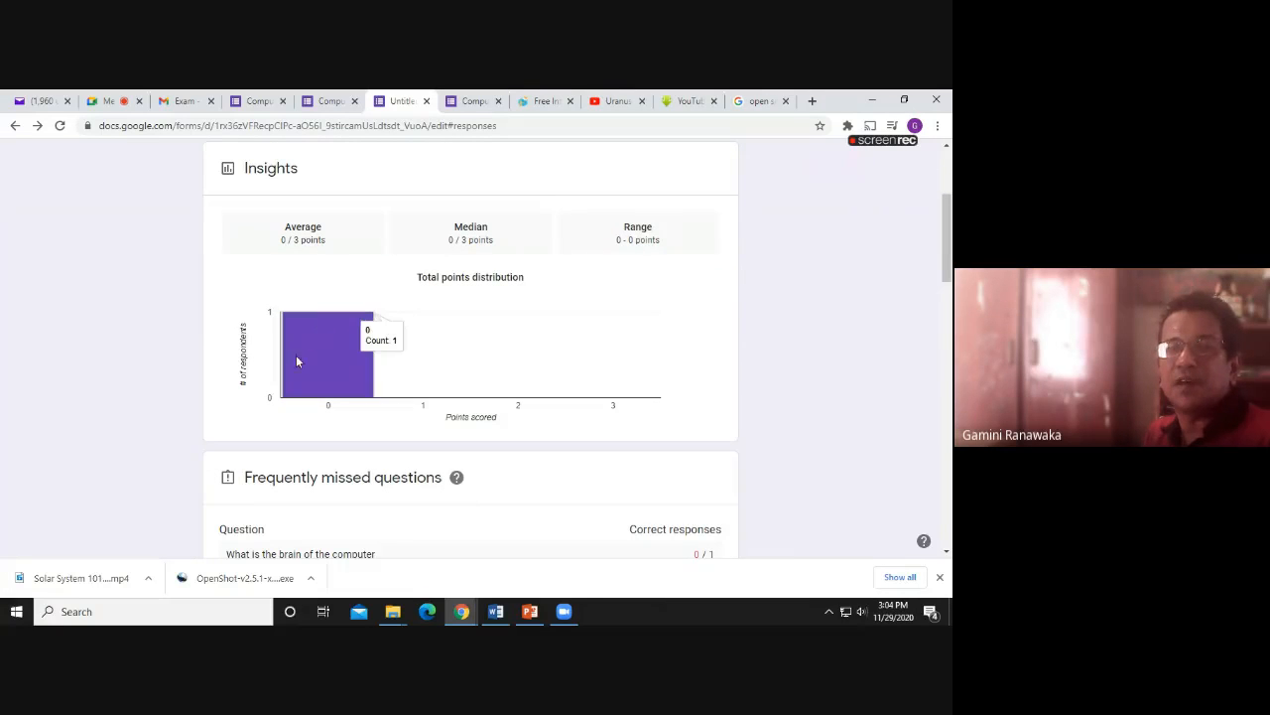
{"action": "scroll", "coordinate": [338, 372], "scroll_direction": "down", "scroll_amount": 2}
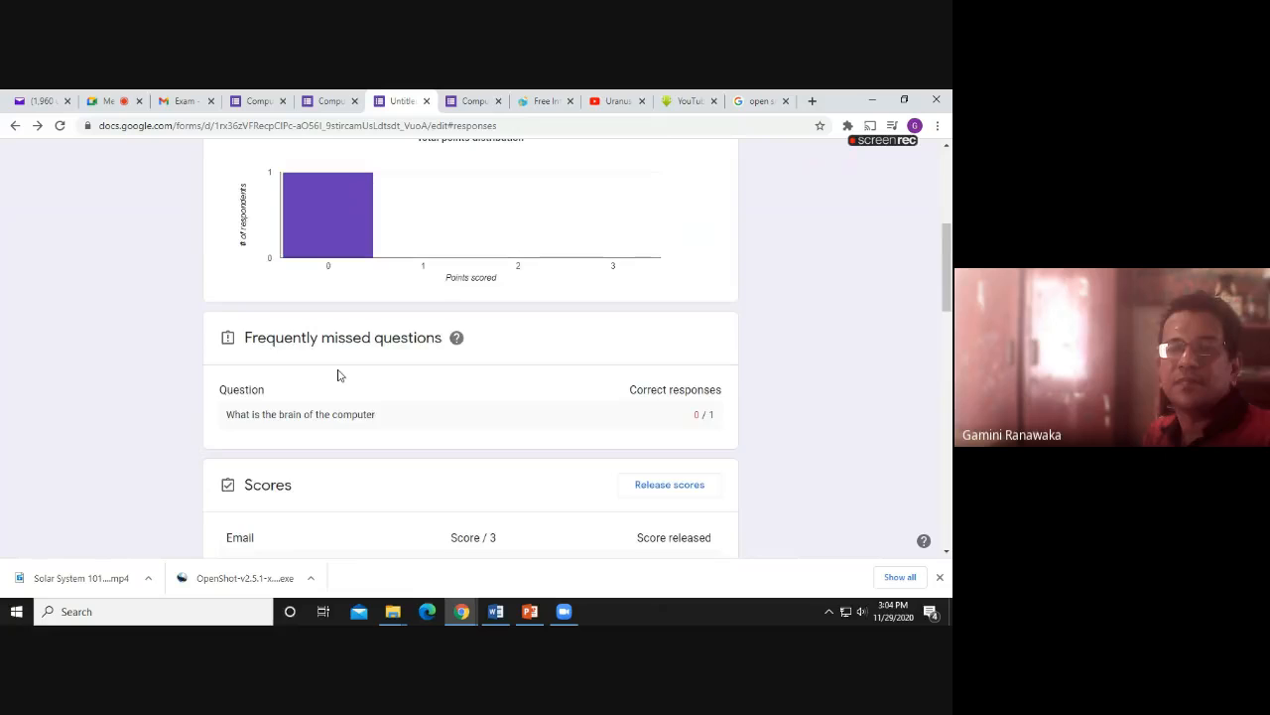
{"action": "scroll", "coordinate": [338, 374], "scroll_direction": "down", "scroll_amount": 1}
{"action": "scroll", "coordinate": [338, 377], "scroll_direction": "down", "scroll_amount": 3}
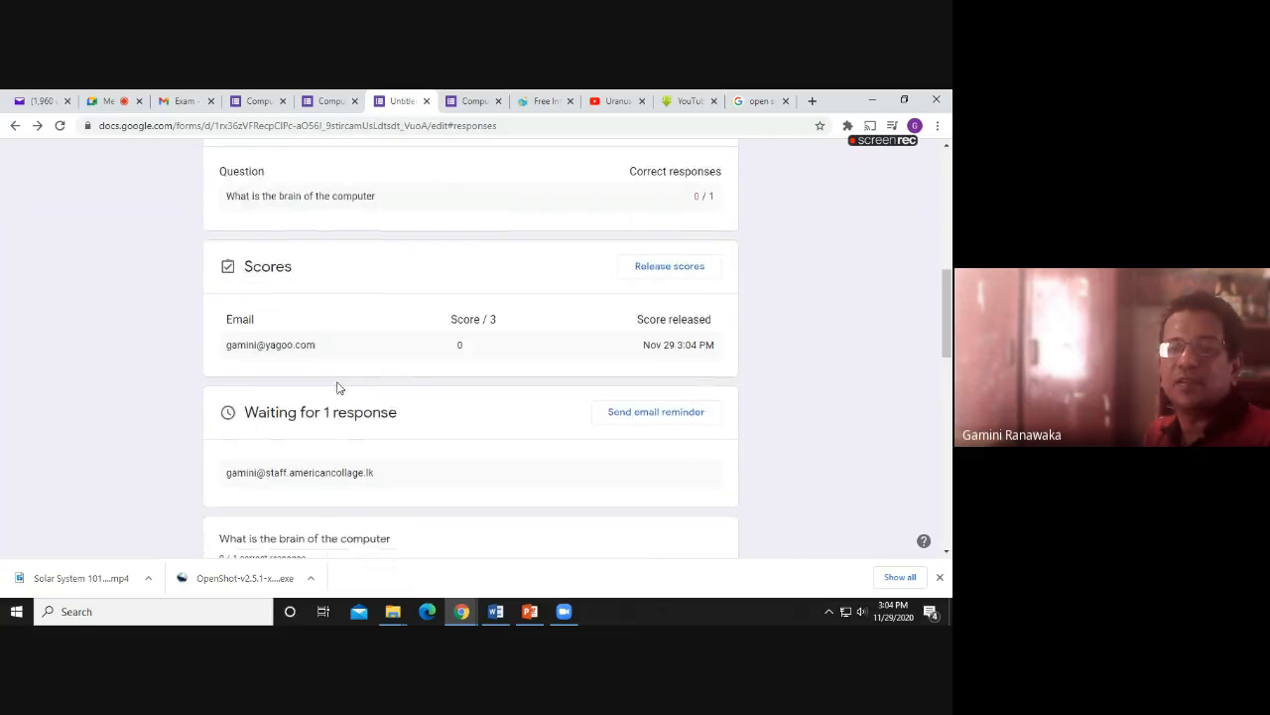
{"action": "scroll", "coordinate": [337, 387], "scroll_direction": "down", "scroll_amount": 1}
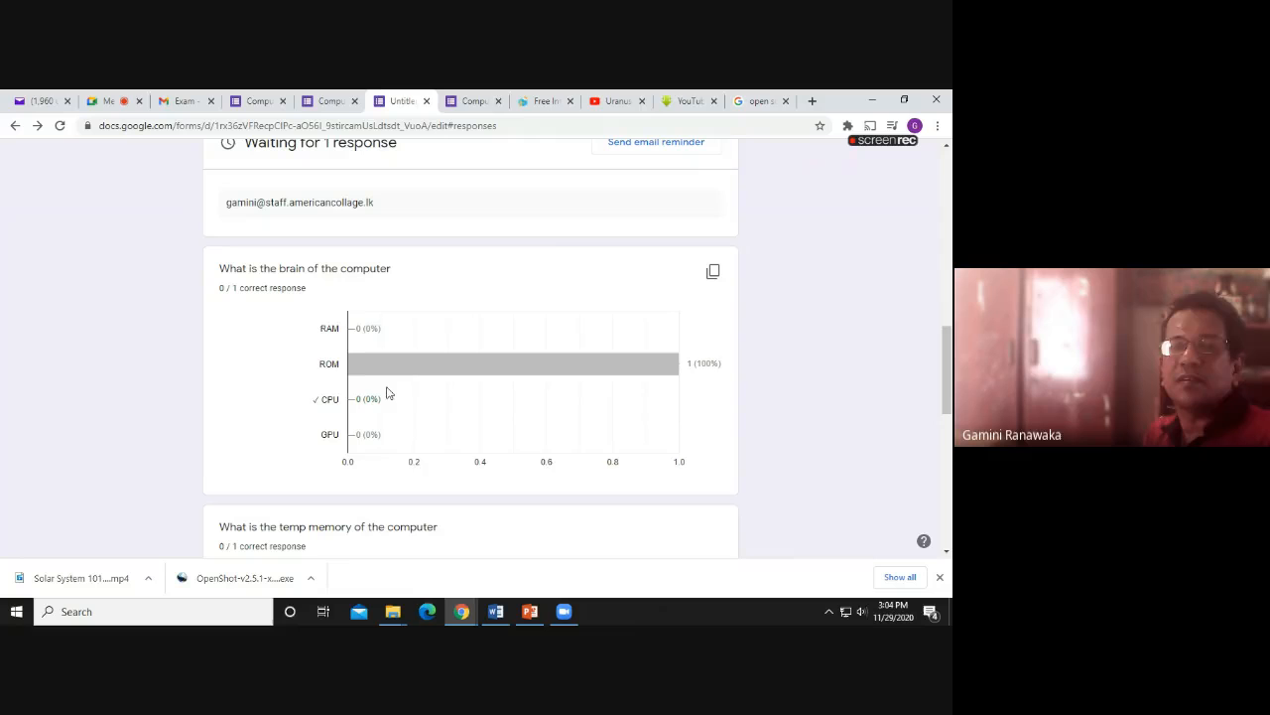
{"action": "scroll", "coordinate": [408, 381], "scroll_direction": "down", "scroll_amount": 2}
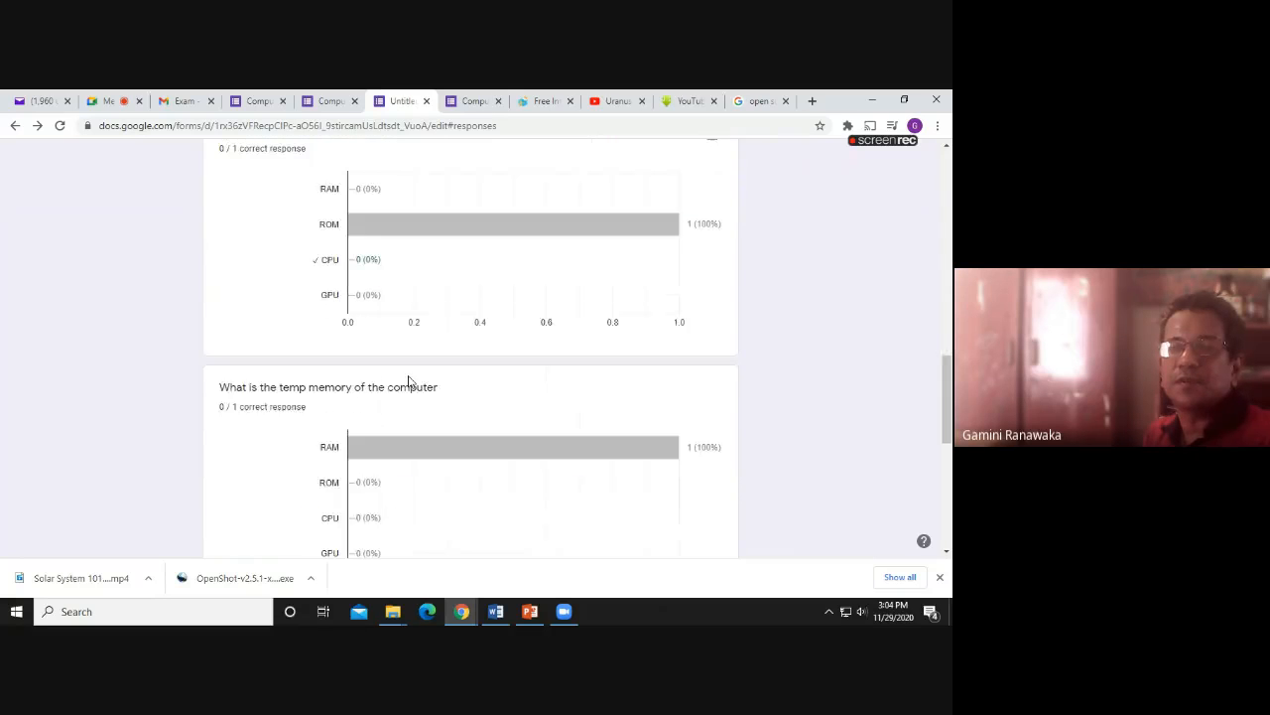
{"action": "scroll", "coordinate": [408, 381], "scroll_direction": "down", "scroll_amount": 4}
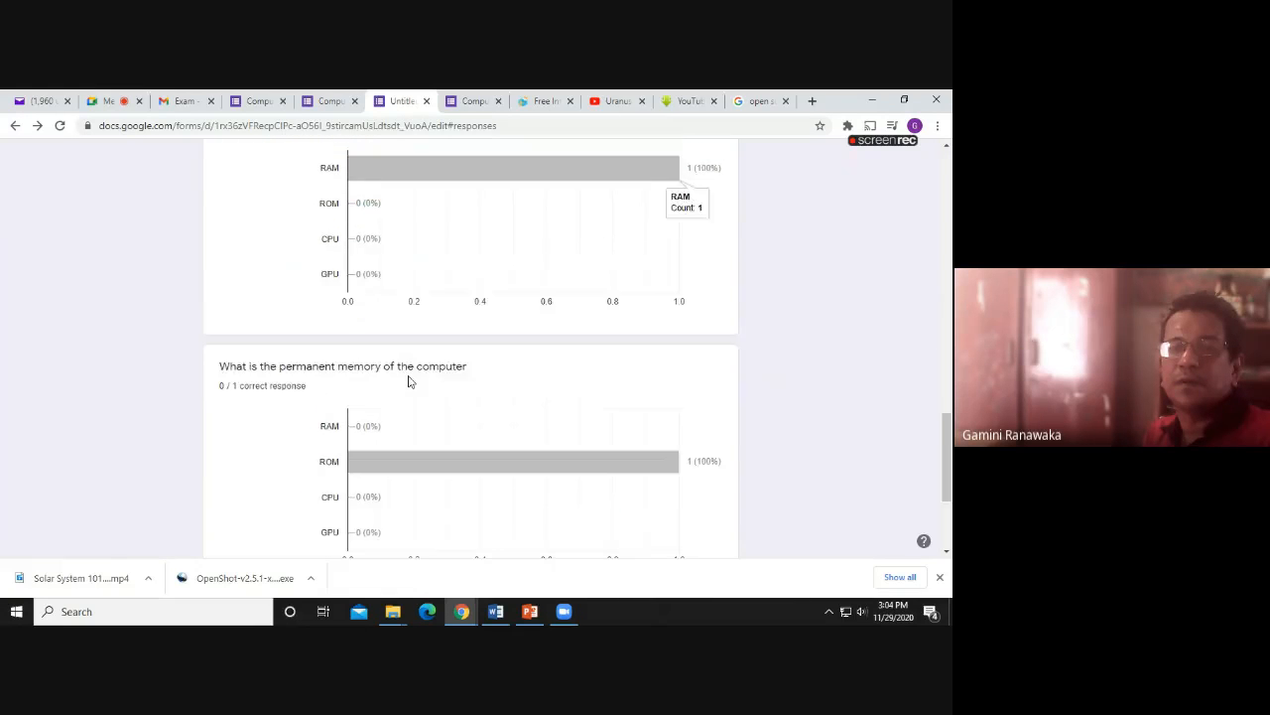
{"action": "scroll", "coordinate": [408, 381], "scroll_direction": "up", "scroll_amount": 12}
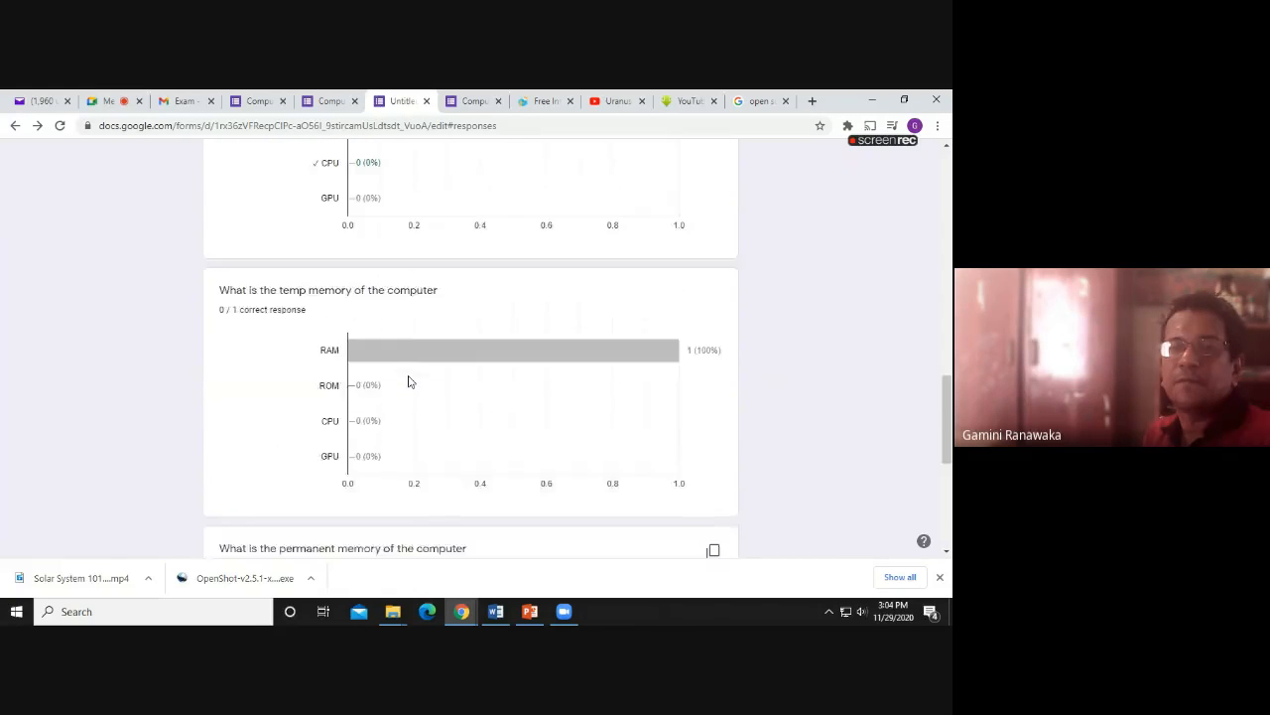
{"action": "scroll", "coordinate": [408, 381], "scroll_direction": "down", "scroll_amount": 3}
{"action": "scroll", "coordinate": [408, 382], "scroll_direction": "down", "scroll_amount": 5}
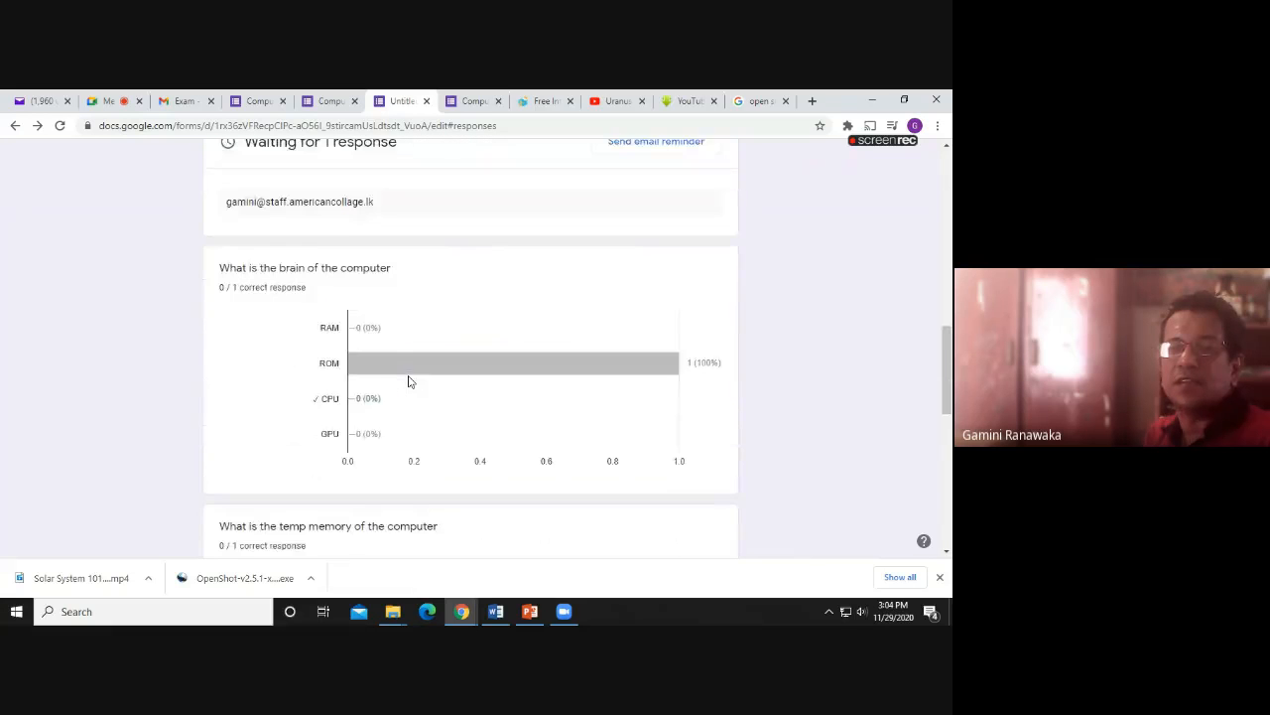
{"action": "scroll", "coordinate": [406, 380], "scroll_direction": "up", "scroll_amount": 2}
{"action": "scroll", "coordinate": [405, 379], "scroll_direction": "up", "scroll_amount": 2}
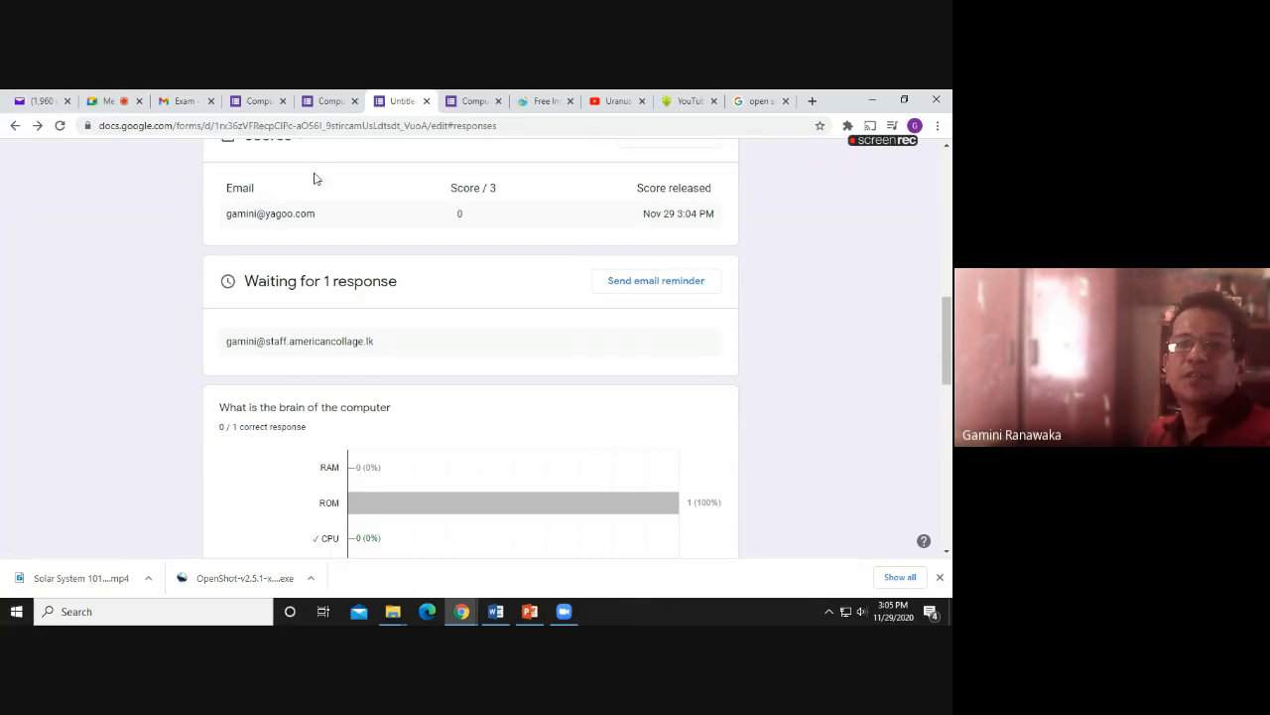
{"action": "scroll", "coordinate": [341, 226], "scroll_direction": "up", "scroll_amount": 6}
Check the brain-of-the-computer question's answer key: CPU marked correct, worth 1 point
{"action": "left_click", "coordinate": [412, 203]}
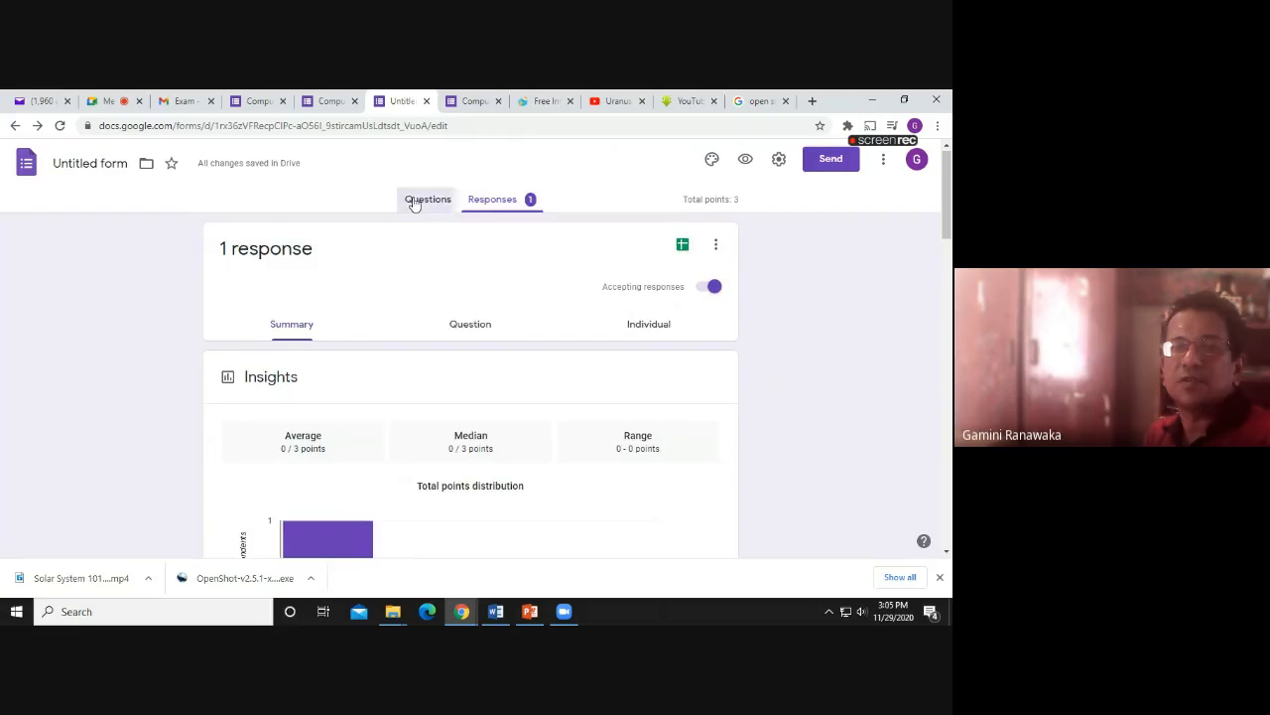
{"action": "scroll", "coordinate": [358, 394], "scroll_direction": "down", "scroll_amount": 3}
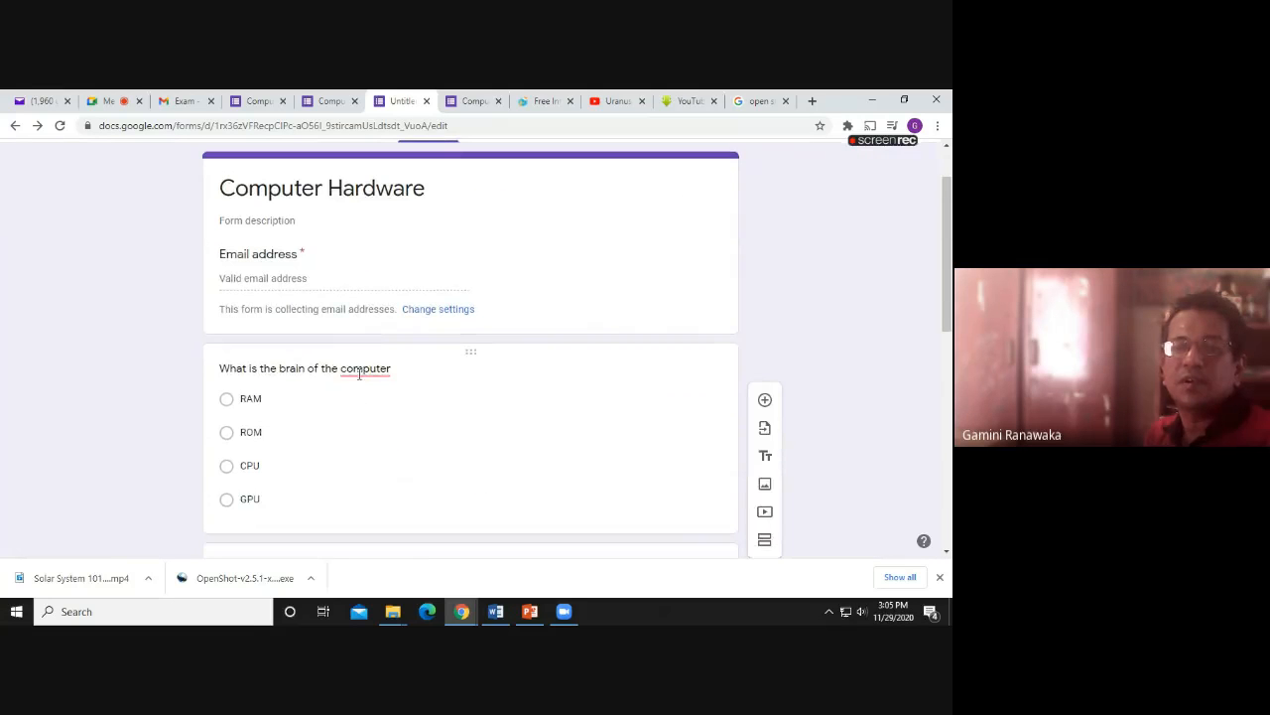
{"action": "left_click", "coordinate": [318, 327]}
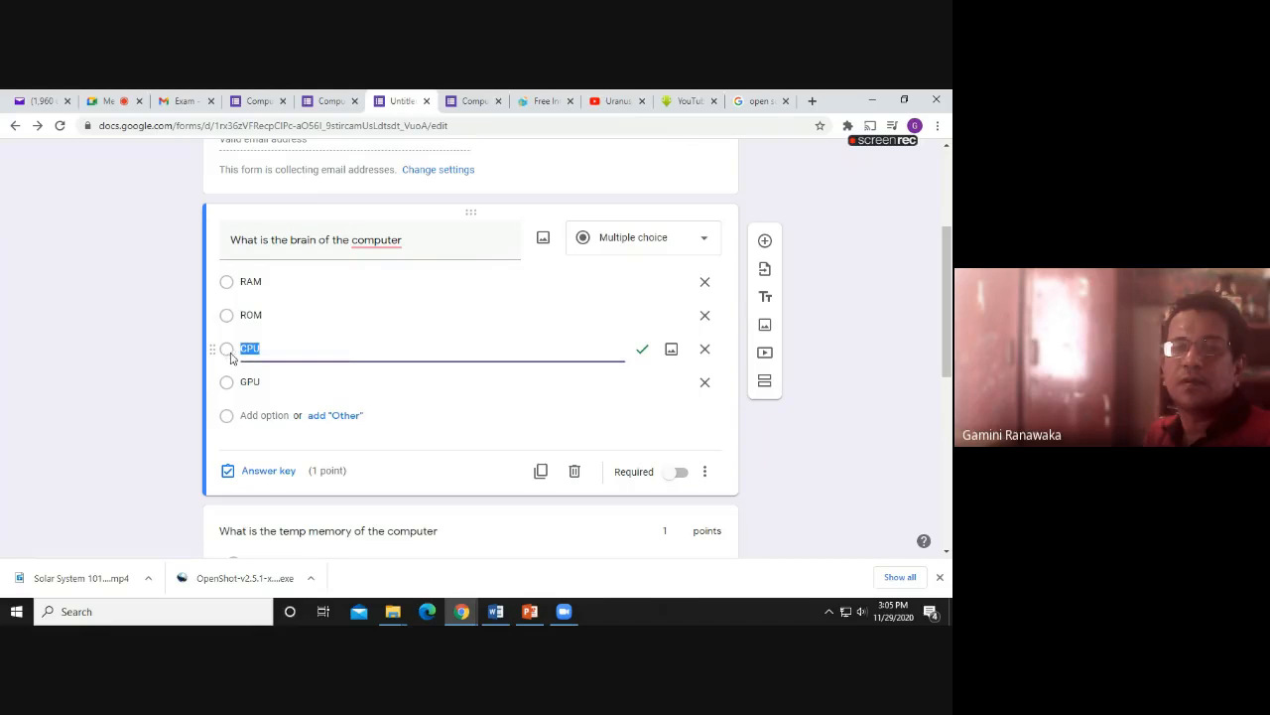
{"action": "left_click", "coordinate": [283, 470]}
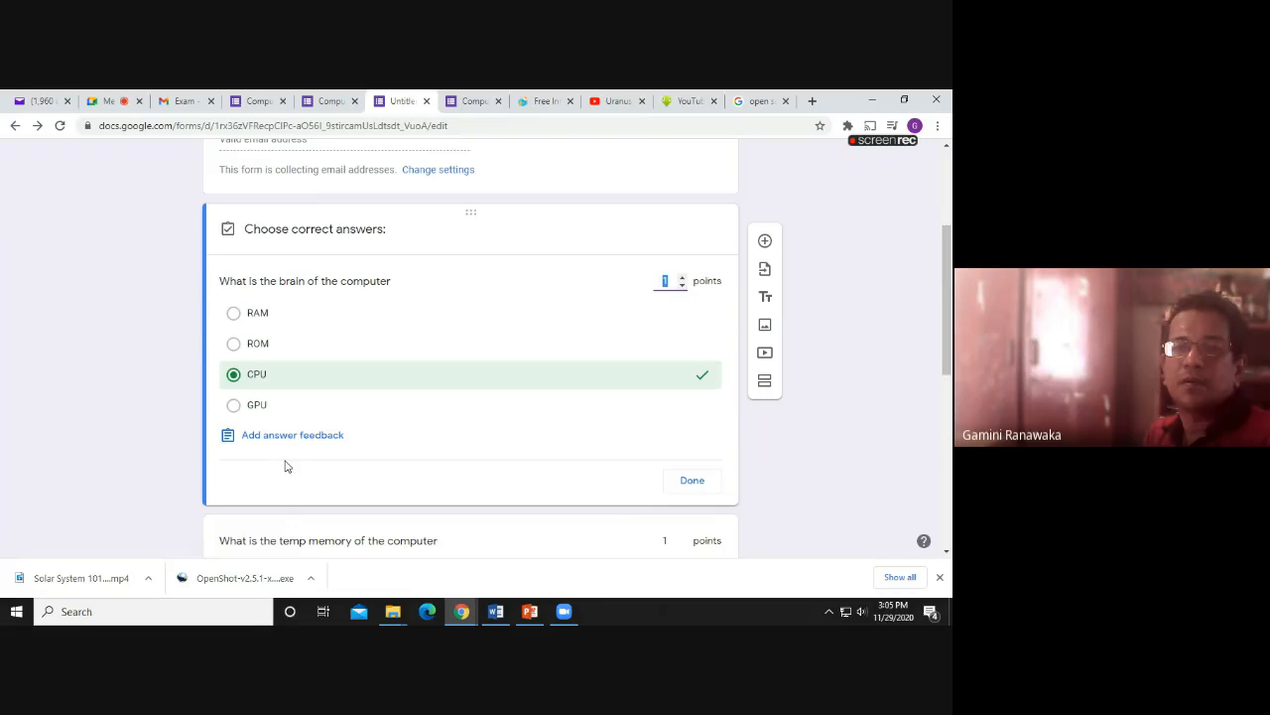
{"action": "scroll", "coordinate": [292, 464], "scroll_direction": "down", "scroll_amount": 2}
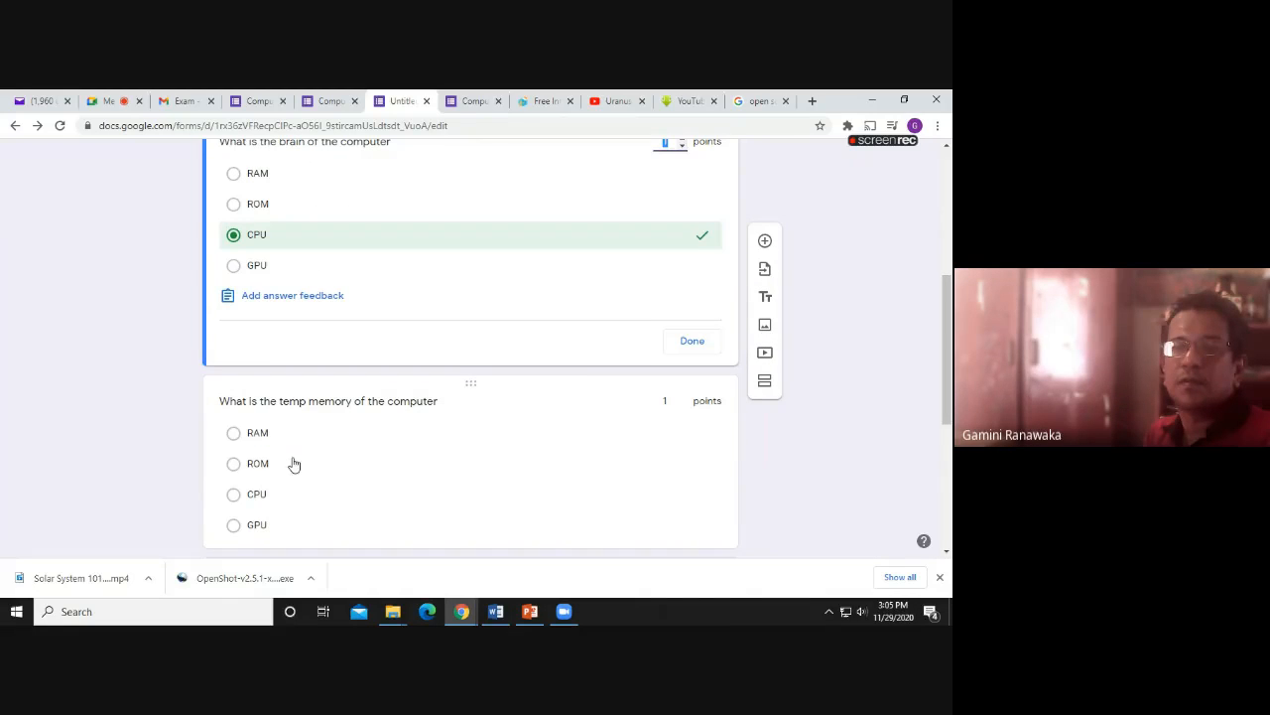
{"action": "left_click", "coordinate": [691, 341]}
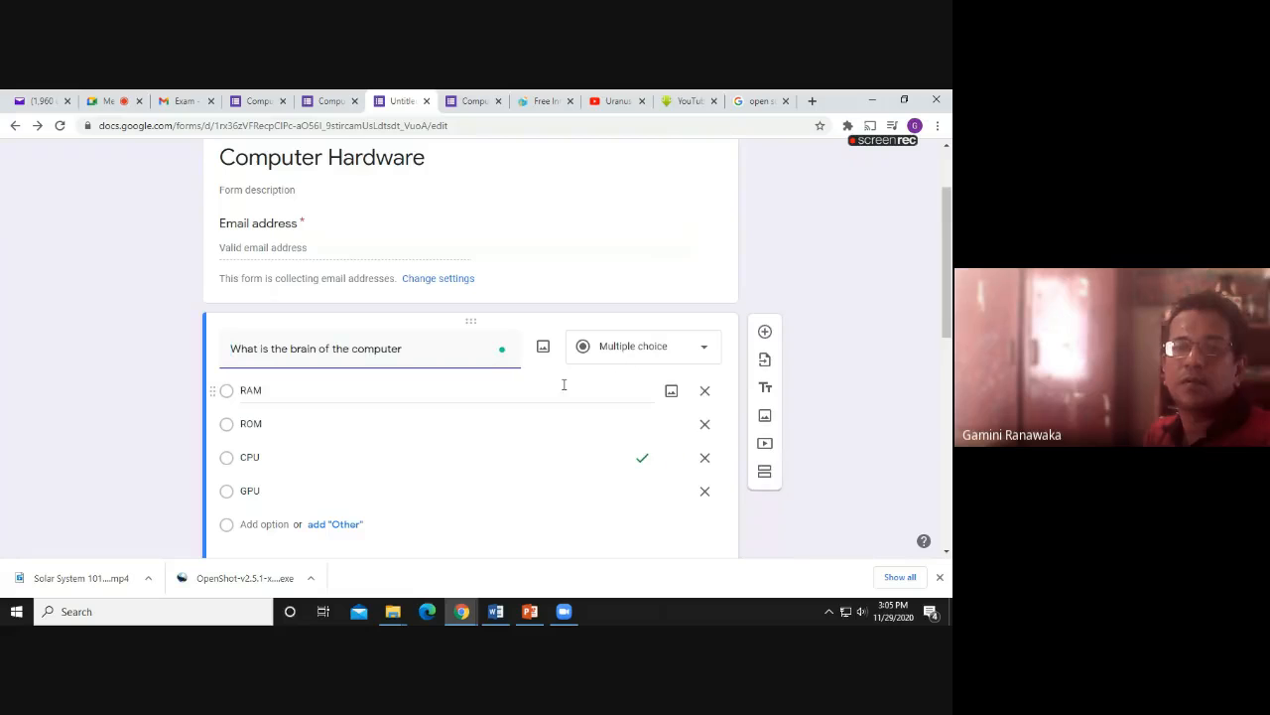
{"action": "scroll", "coordinate": [562, 387], "scroll_direction": "down", "scroll_amount": 3}
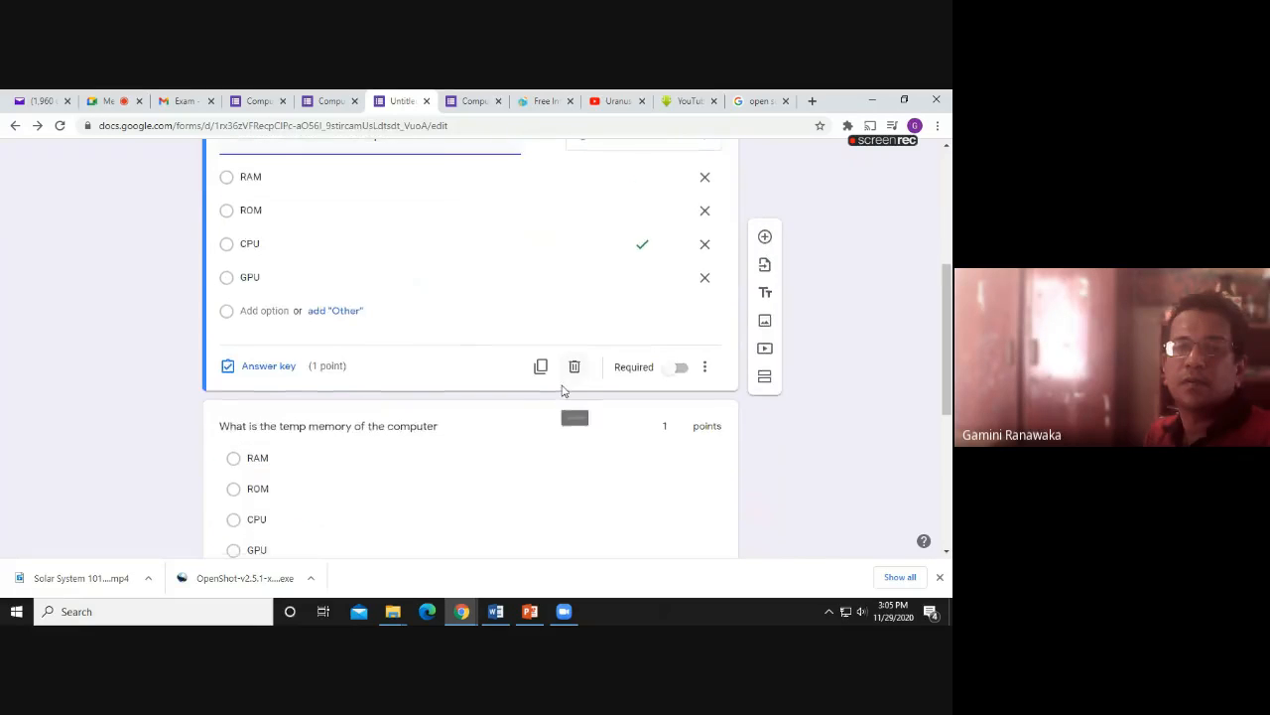
{"action": "scroll", "coordinate": [561, 391], "scroll_direction": "down", "scroll_amount": 3}
{"action": "scroll", "coordinate": [559, 388], "scroll_direction": "up", "scroll_amount": 2}
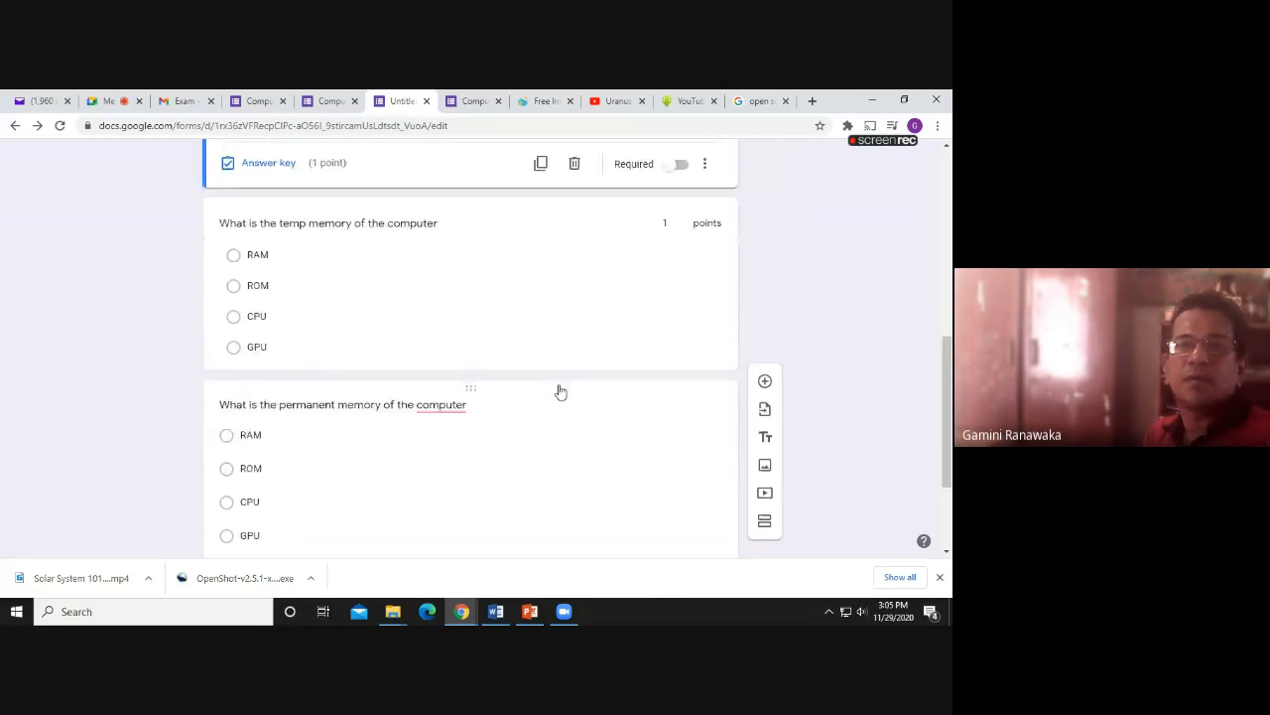
Refresh the Yahoo Mail inbox, then return to the quiz's 'Your response has been recorded' page
{"action": "left_click", "coordinate": [40, 101]}
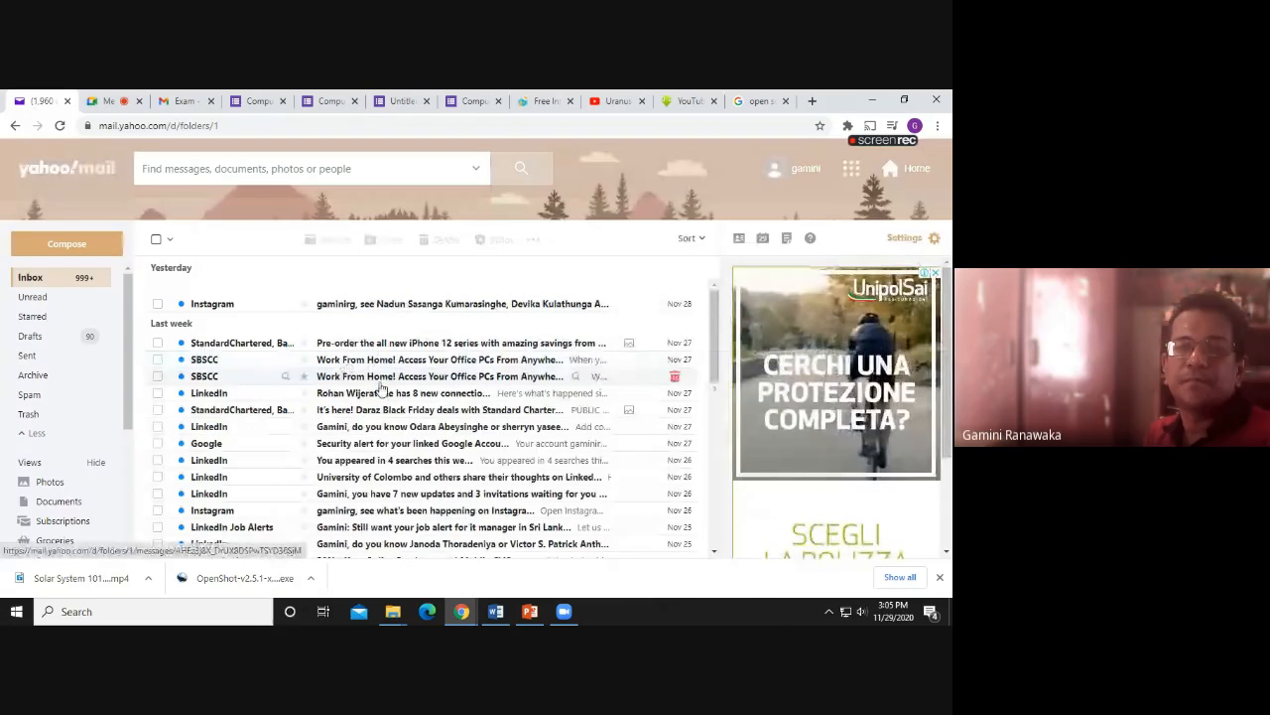
{"action": "left_click", "coordinate": [36, 283]}
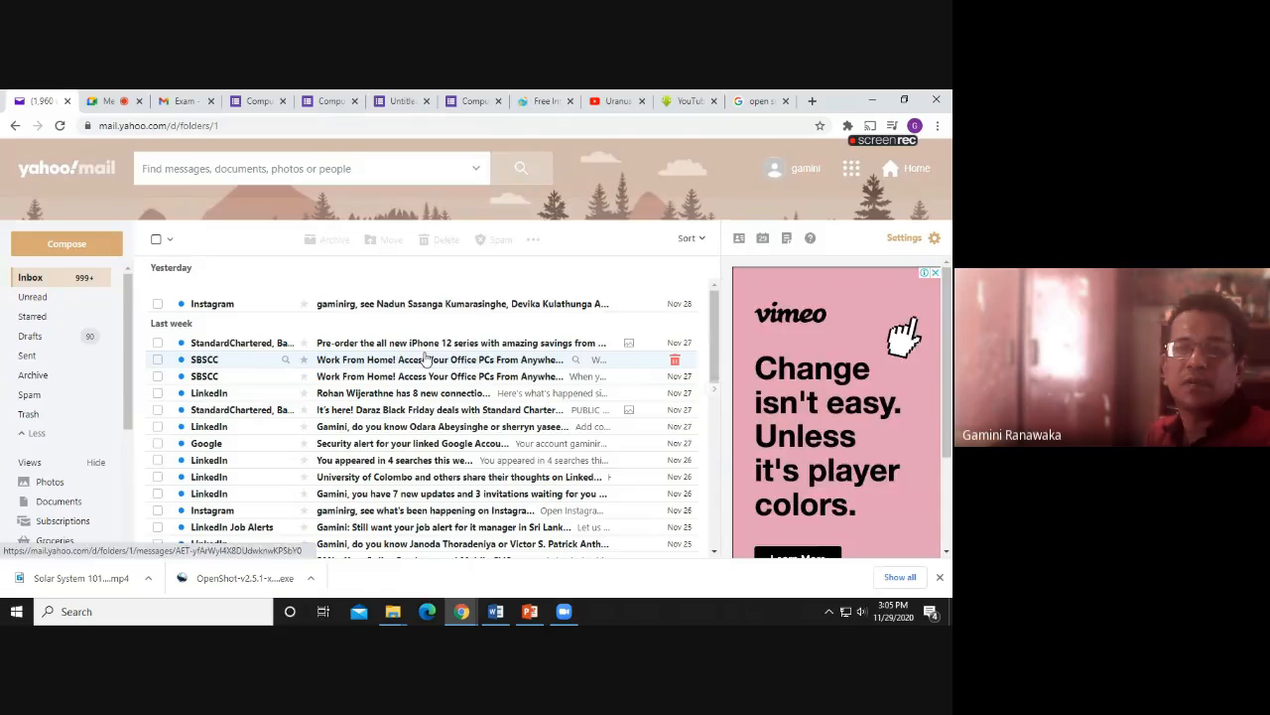
{"action": "scroll", "coordinate": [425, 357], "scroll_direction": "down", "scroll_amount": 3}
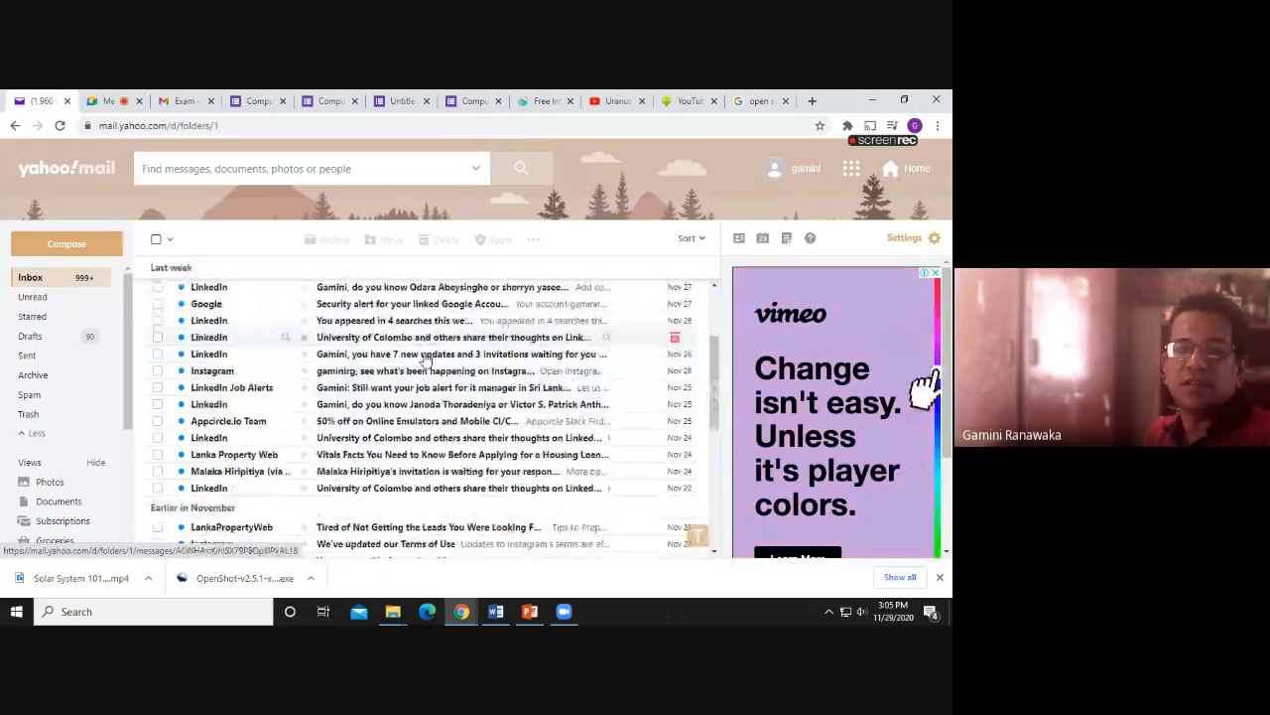
{"action": "scroll", "coordinate": [425, 359], "scroll_direction": "up", "scroll_amount": 3}
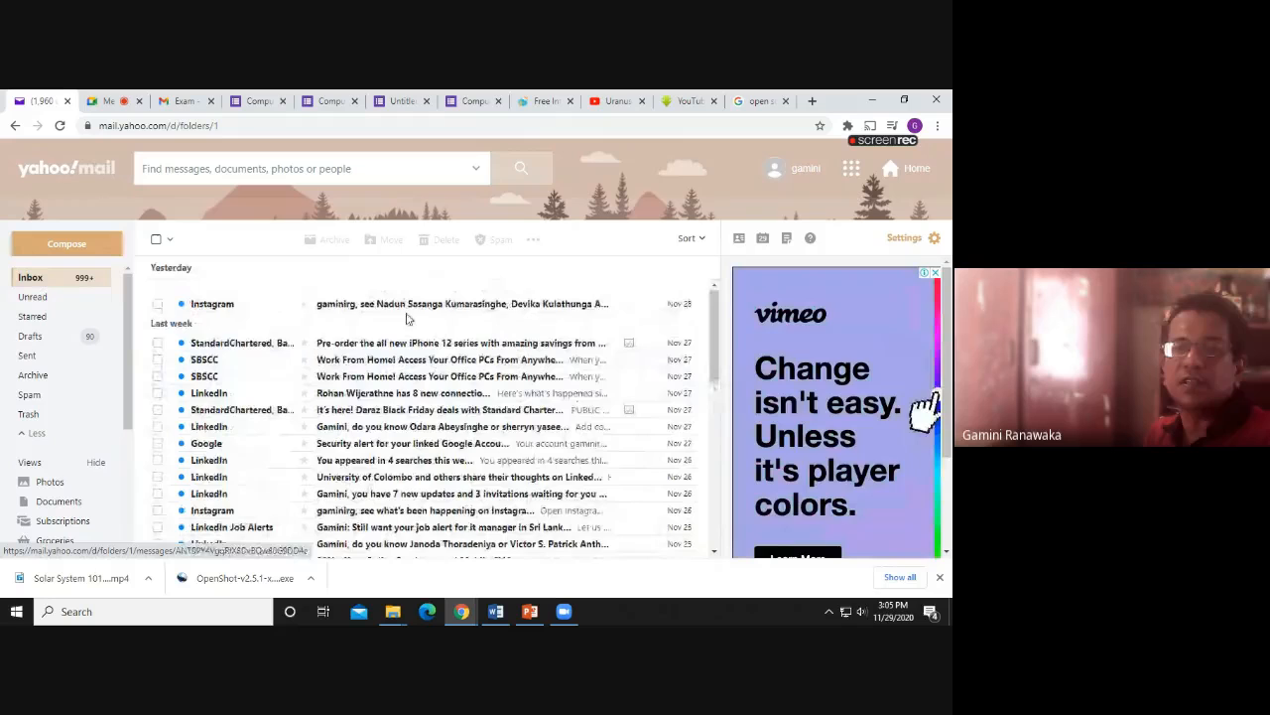
{"action": "left_click", "coordinate": [260, 104]}
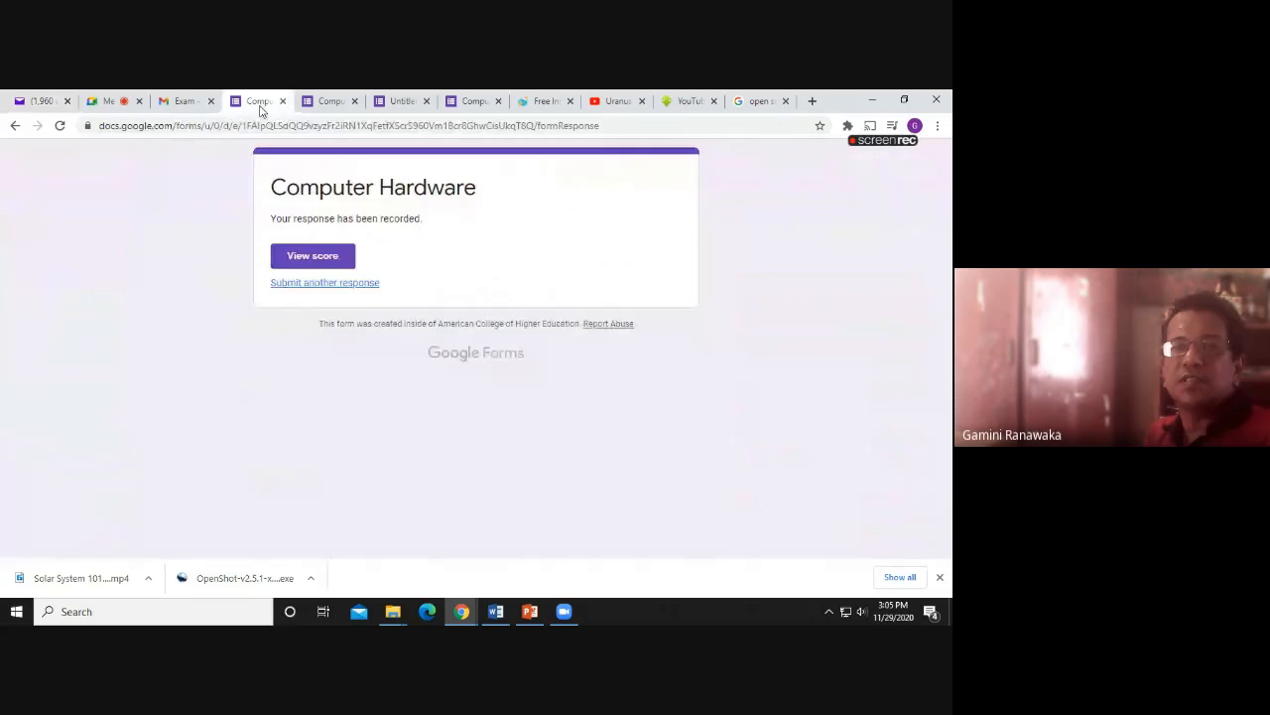
{"action": "left_click", "coordinate": [181, 105]}
{"action": "left_click", "coordinate": [260, 103]}
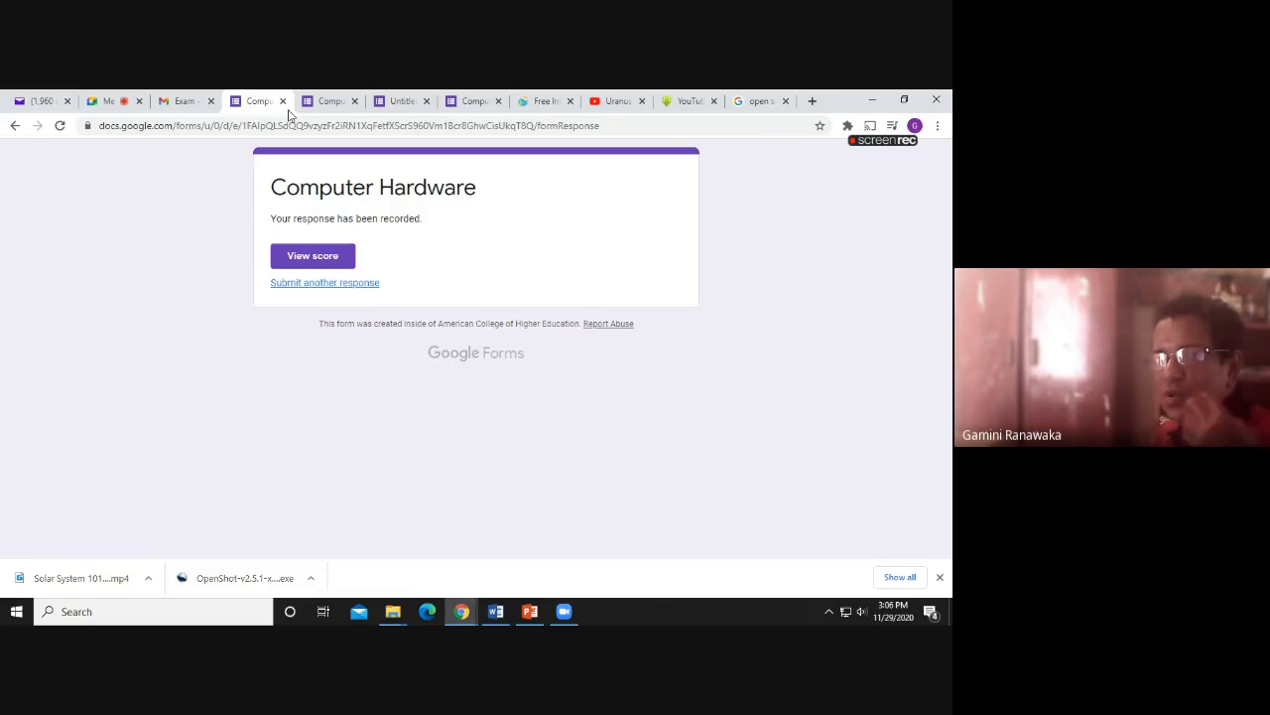
Scroll through the quiz's Responses summary charts, then bring up the Gmail 'Exam' message
{"action": "left_click", "coordinate": [403, 107]}
{"action": "scroll", "coordinate": [459, 298], "scroll_direction": "down", "scroll_amount": 3}
{"action": "scroll", "coordinate": [448, 297], "scroll_direction": "up", "scroll_amount": 7}
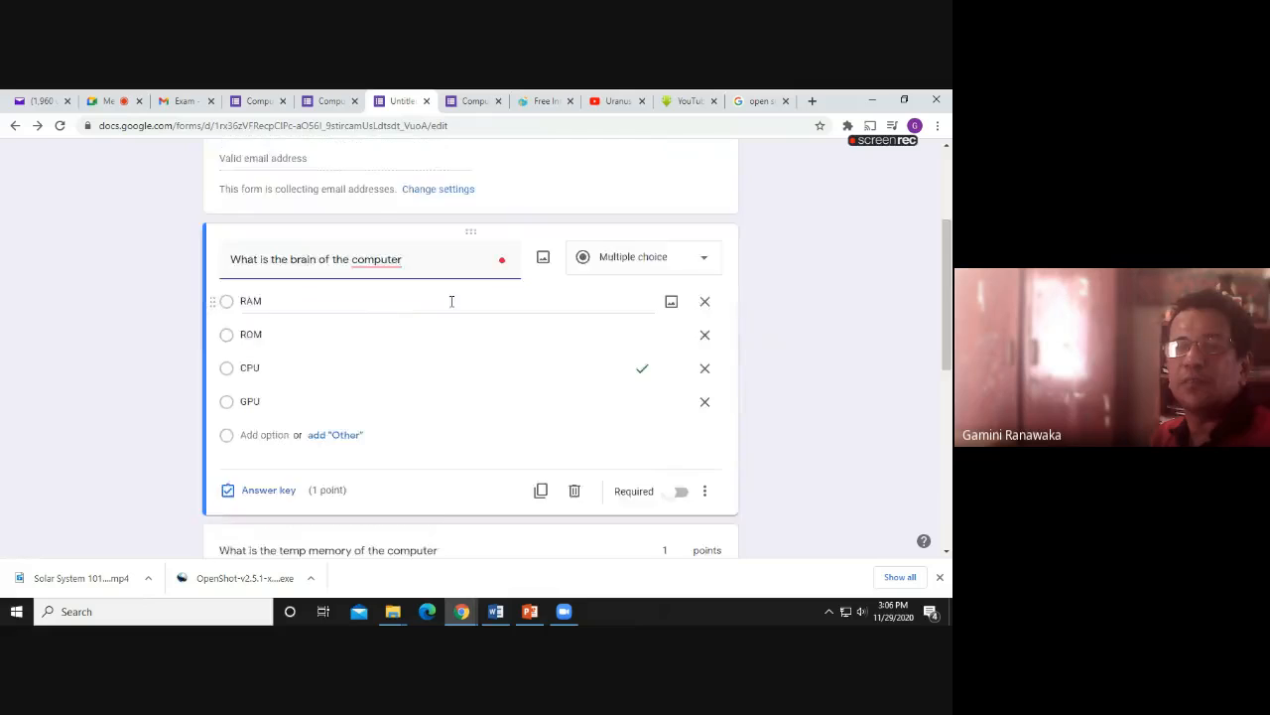
{"action": "left_click", "coordinate": [494, 200]}
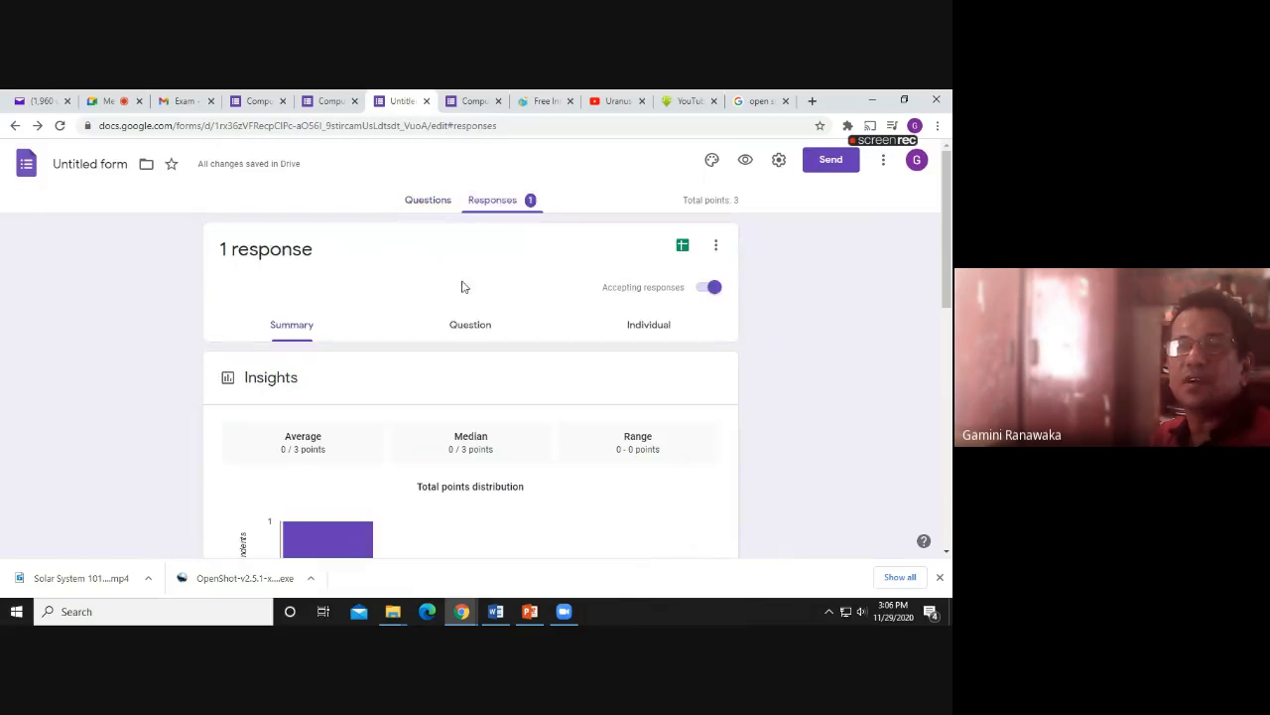
{"action": "scroll", "coordinate": [445, 325], "scroll_direction": "down", "scroll_amount": 3}
{"action": "scroll", "coordinate": [446, 324], "scroll_direction": "down", "scroll_amount": 8}
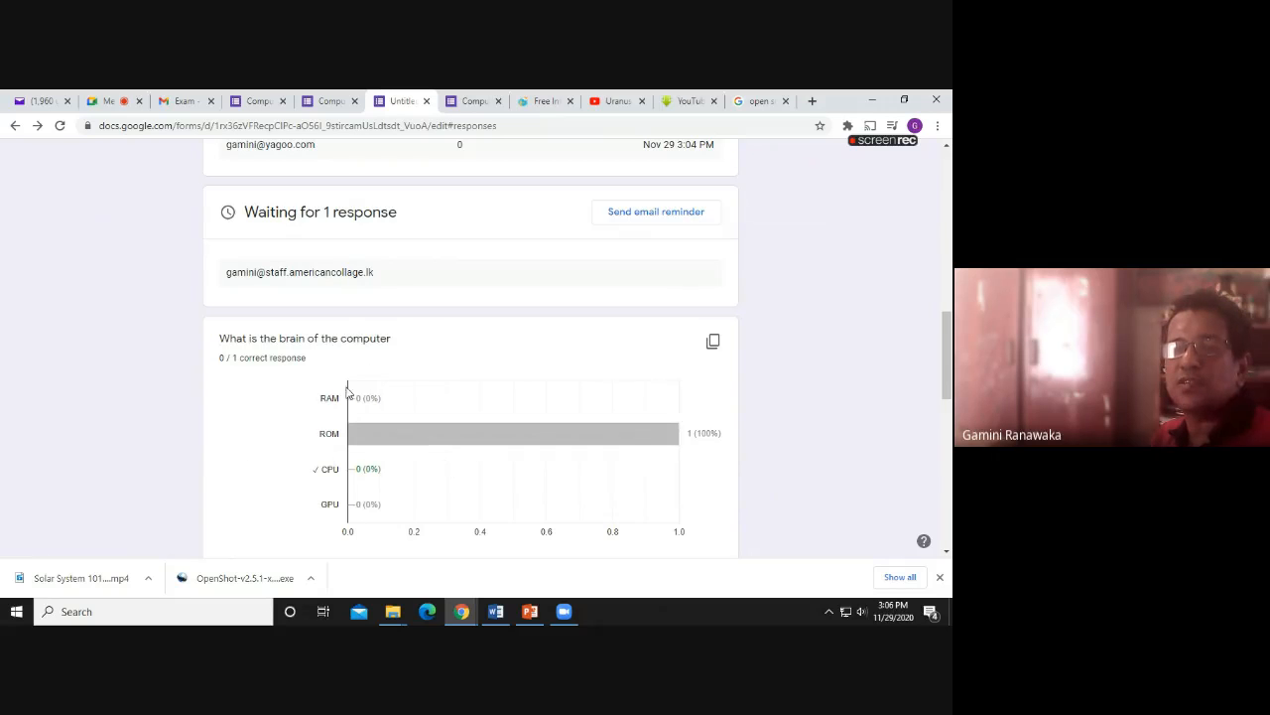
{"action": "scroll", "coordinate": [460, 472], "scroll_direction": "down", "scroll_amount": 4}
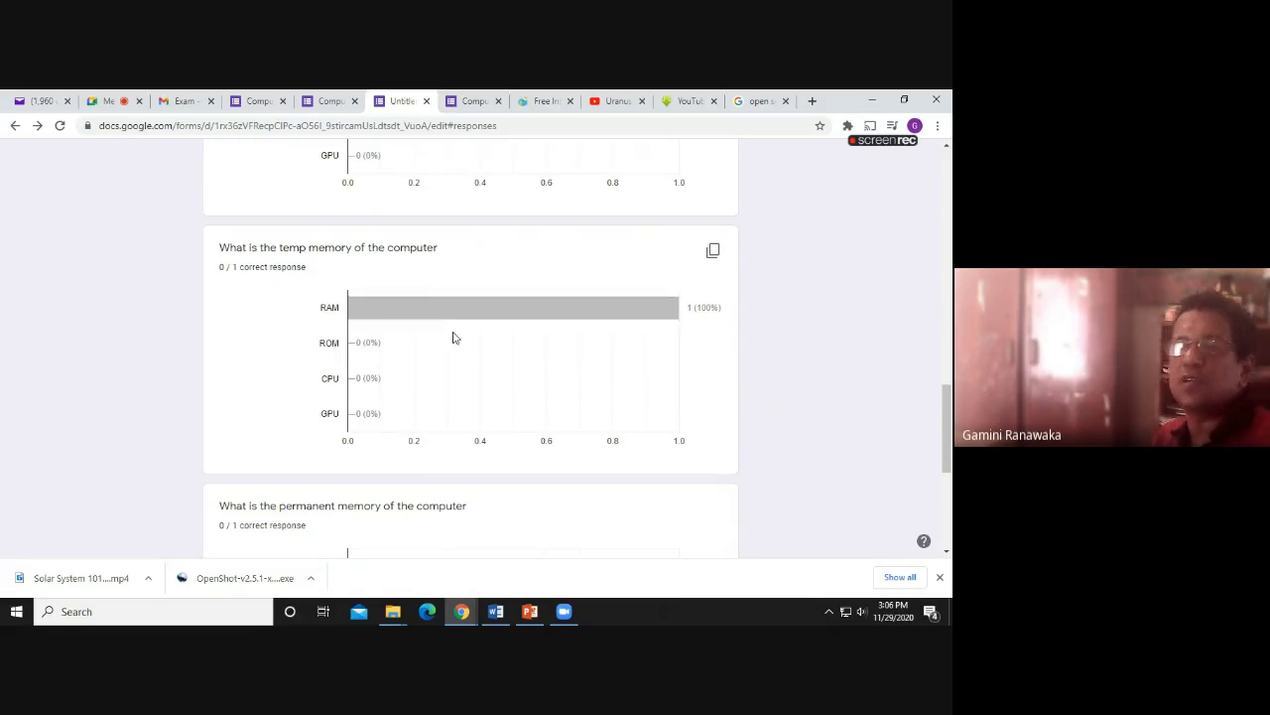
{"action": "scroll", "coordinate": [454, 338], "scroll_direction": "down", "scroll_amount": 4}
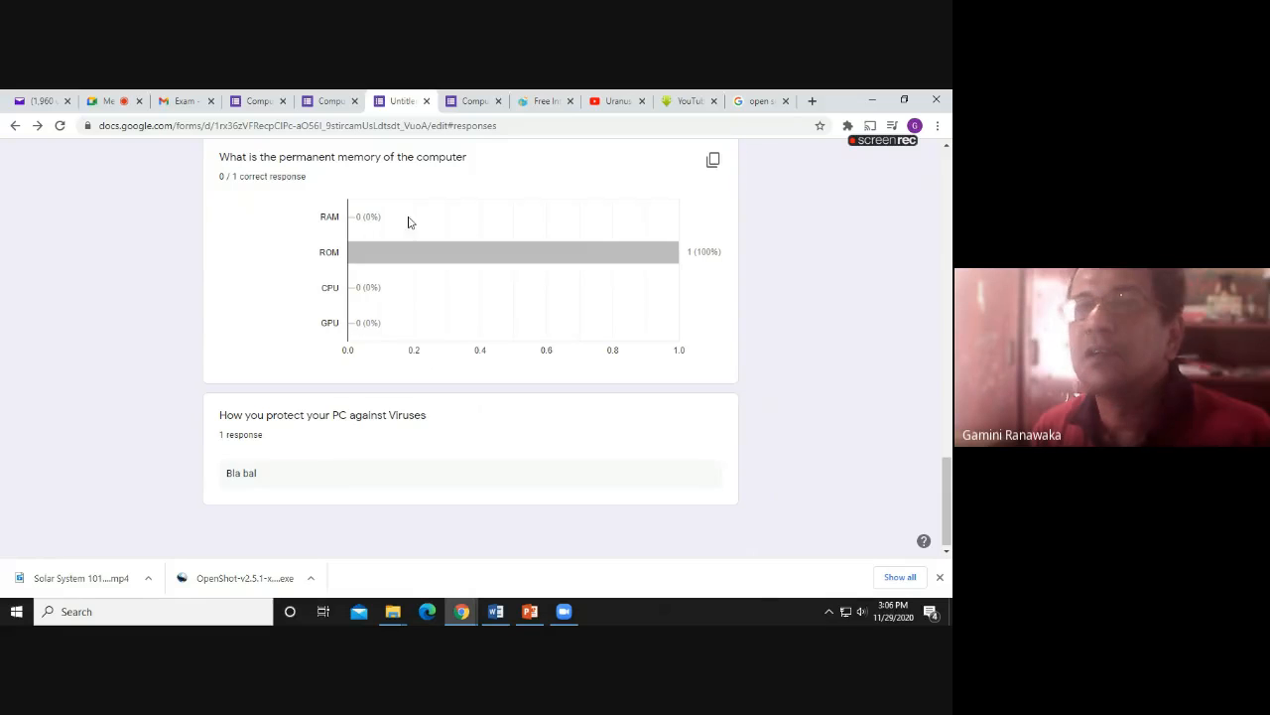
{"action": "left_click", "coordinate": [179, 104]}
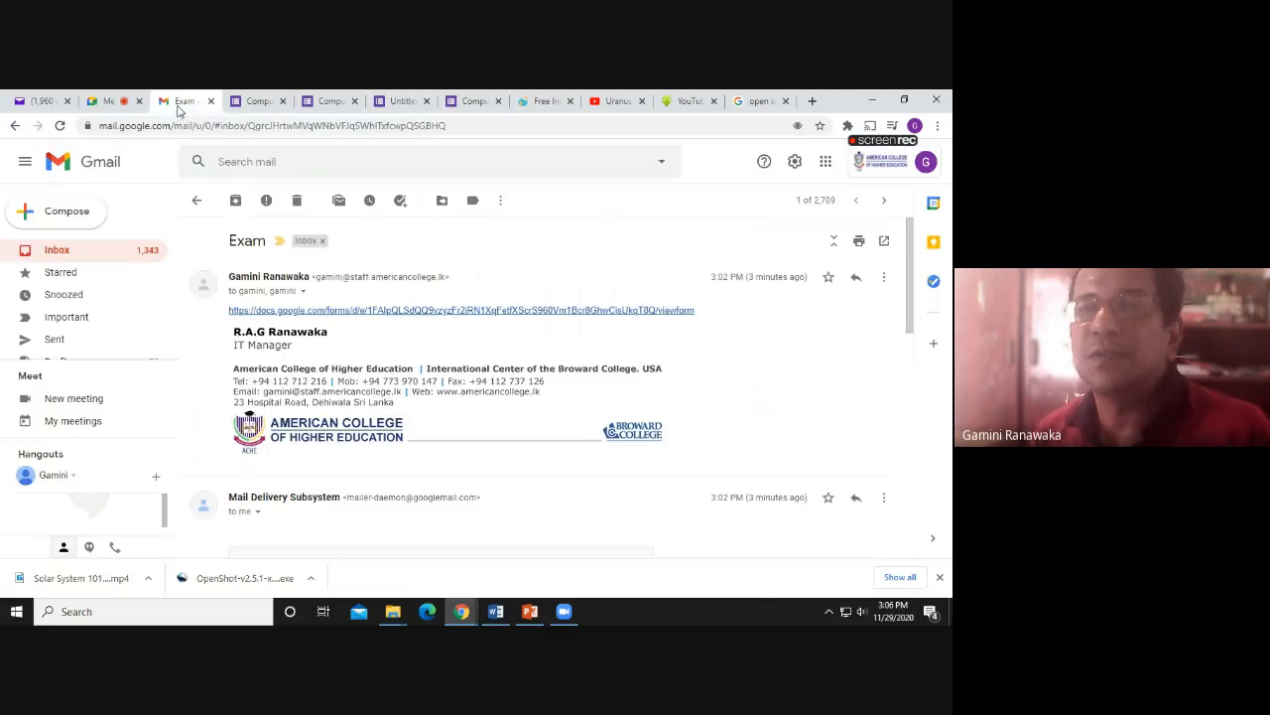
Switch back to the Google Meet call being presented to 8 participants
{"action": "left_click", "coordinate": [122, 101]}
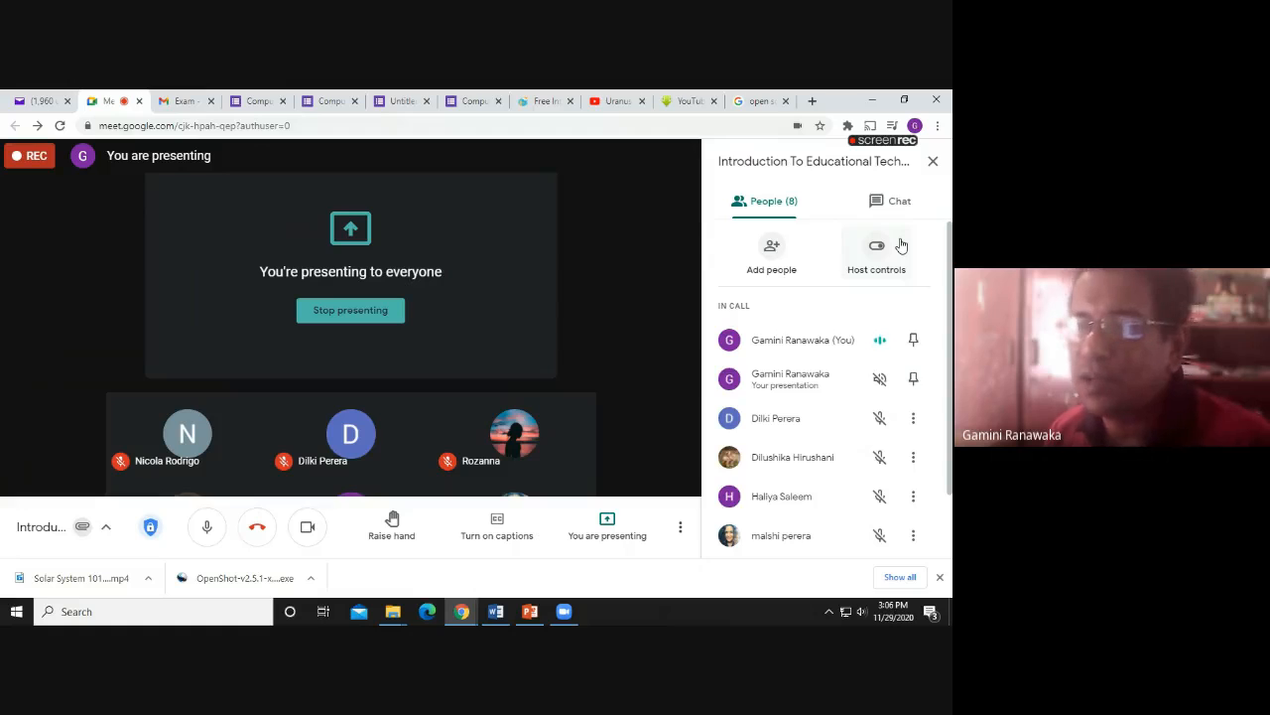
Choose Stop recording from Meet's More options menu
{"action": "left_click", "coordinate": [680, 527]}
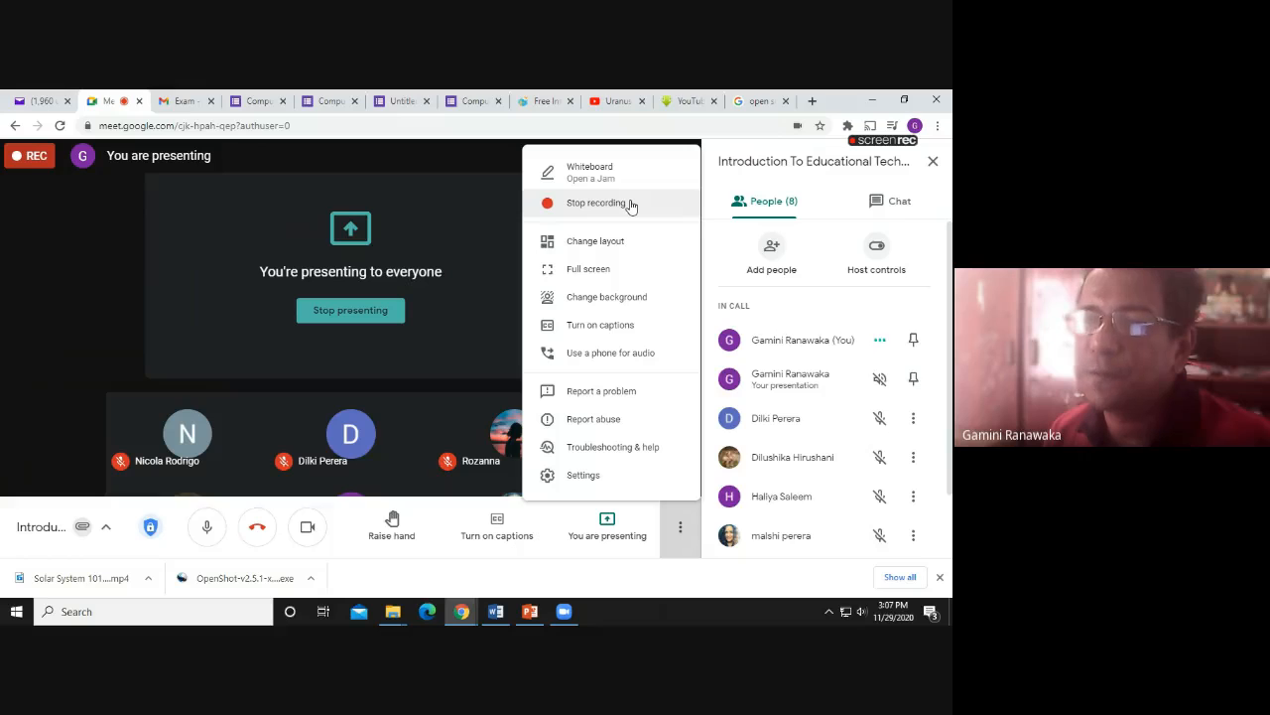
{"action": "left_click", "coordinate": [629, 204]}
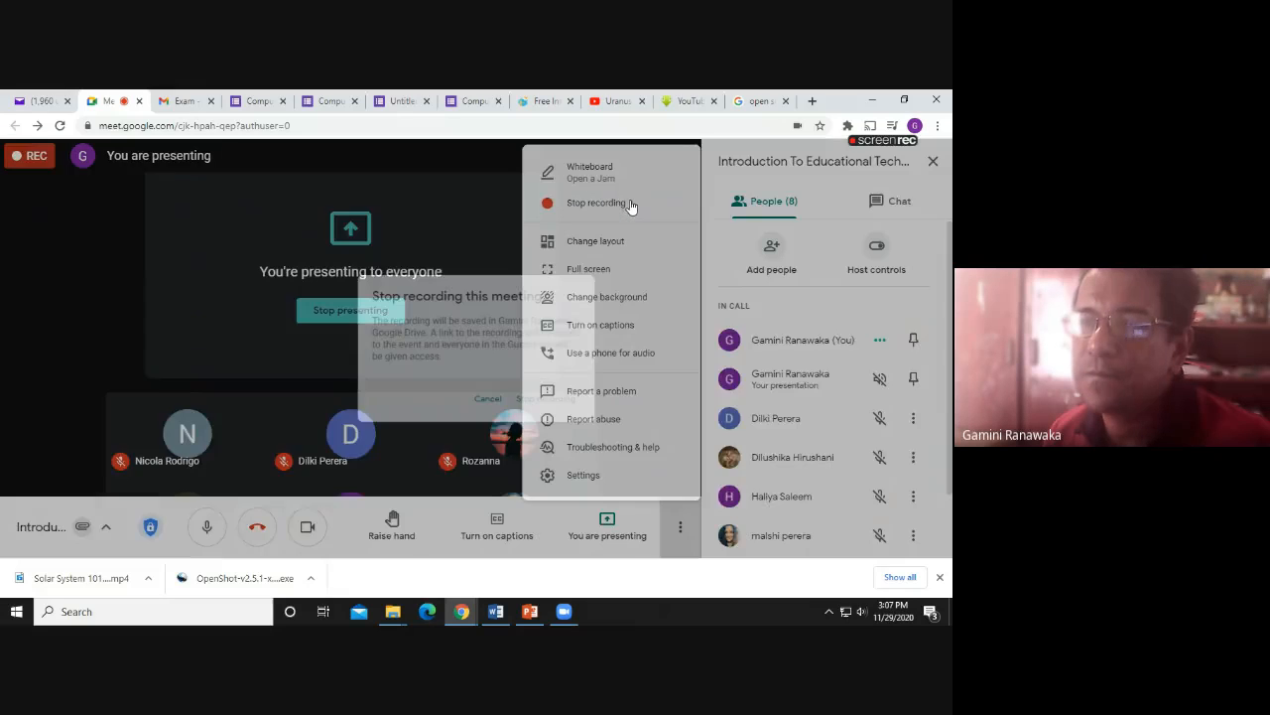